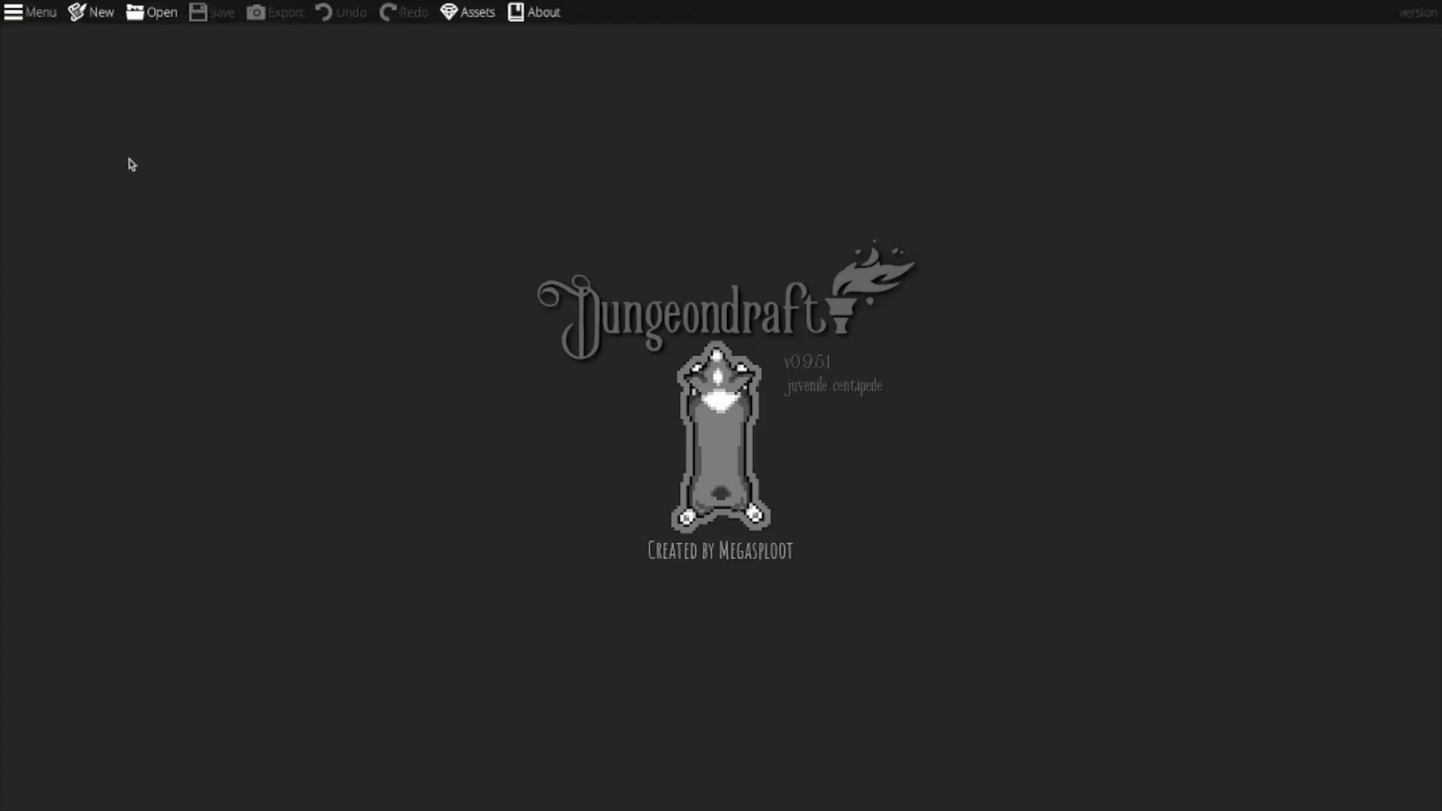
Create a new map 10 tiles wide and 10 tiles high.
left_click(94, 12)
left_click(620, 359)
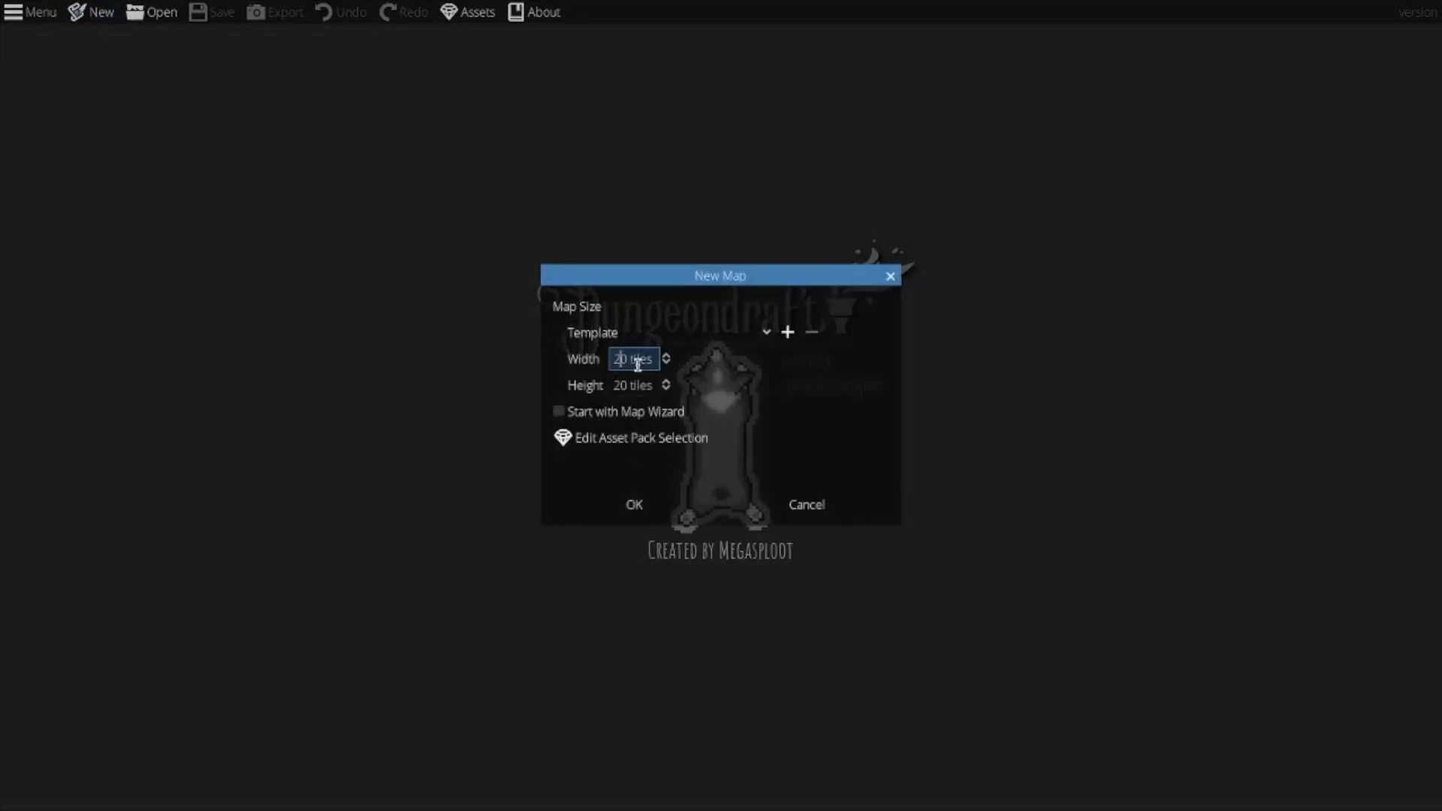
left_click(618, 384)
left_click(653, 506)
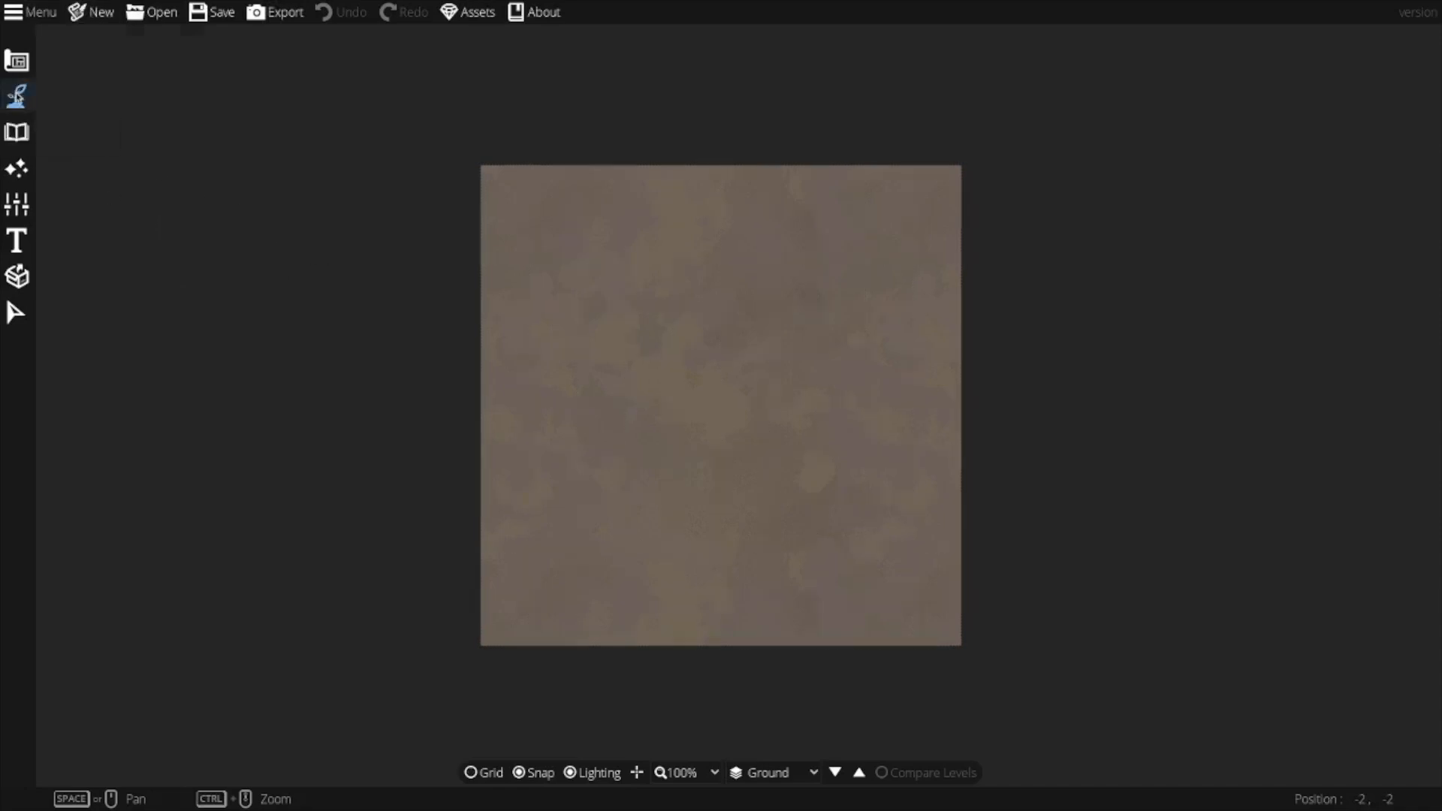
Replace the base Terrain Dirt slot with Terrain Grass so the whole ground is grass.
left_click(16, 95)
left_click(96, 90)
left_click(233, 281)
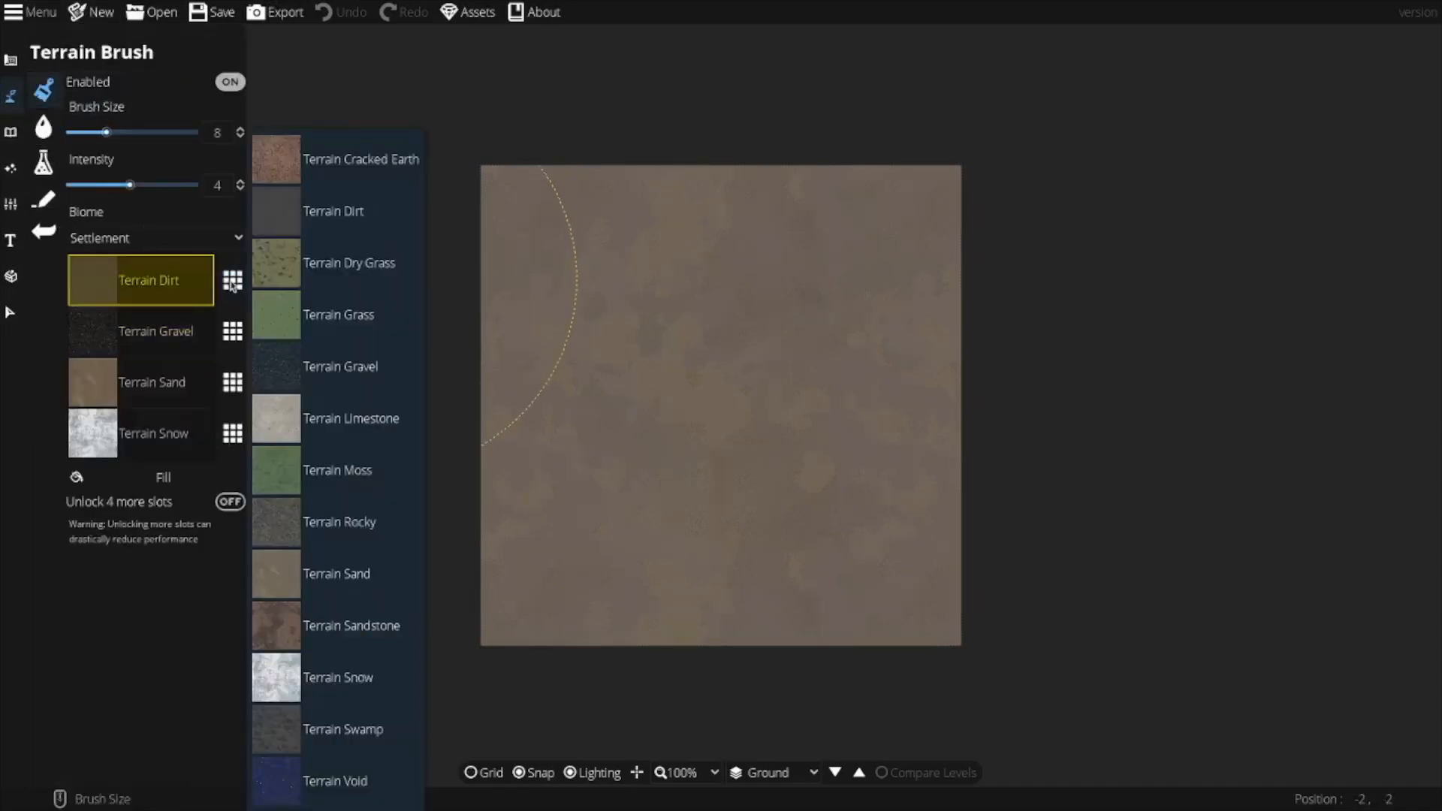
left_click(323, 315)
left_click(11, 129)
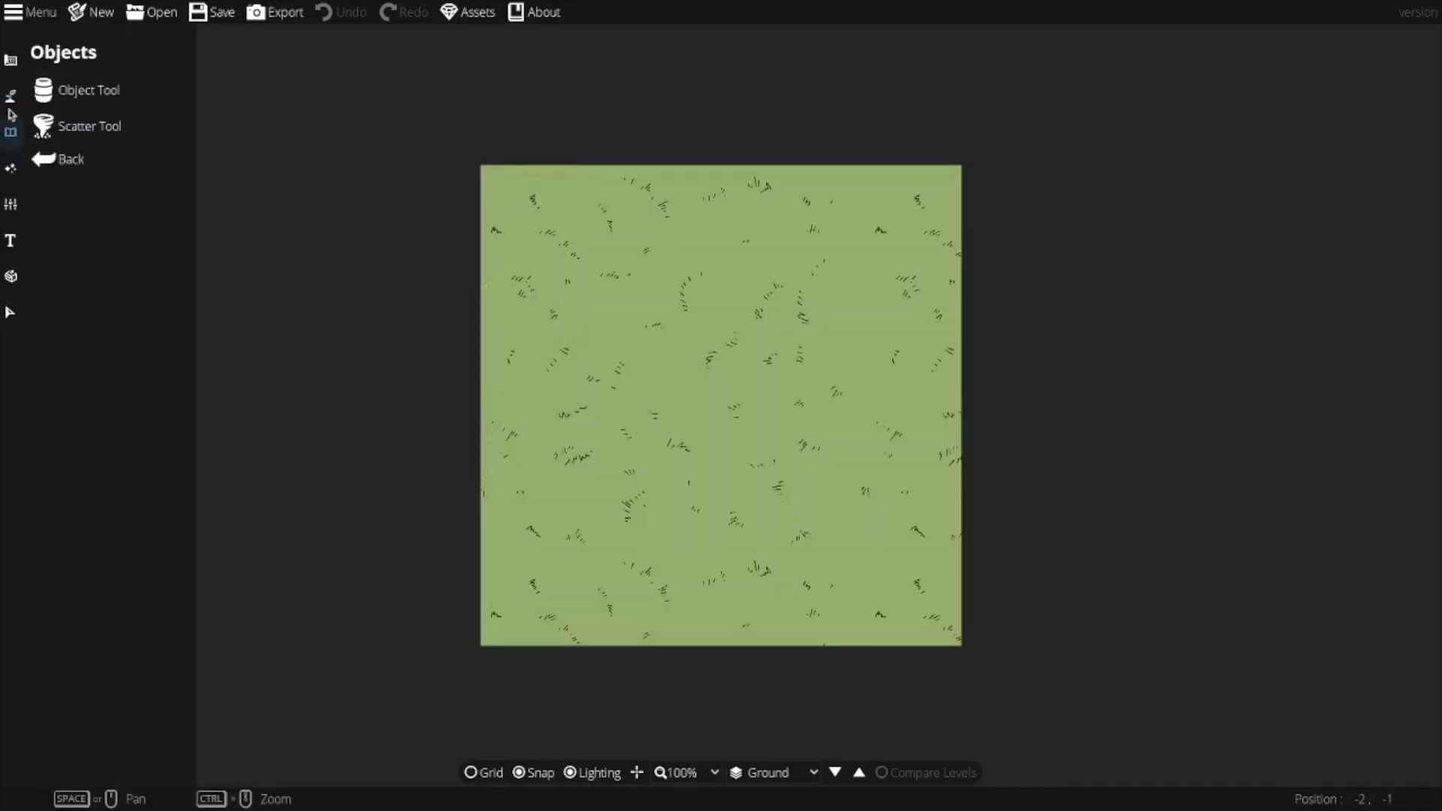
Show the grid, turn snapping off, and draw two curved rocky cliff paths cutting off the map's upper-left and upper-right corners.
left_click(11, 96)
left_click(60, 197)
left_click(201, 391)
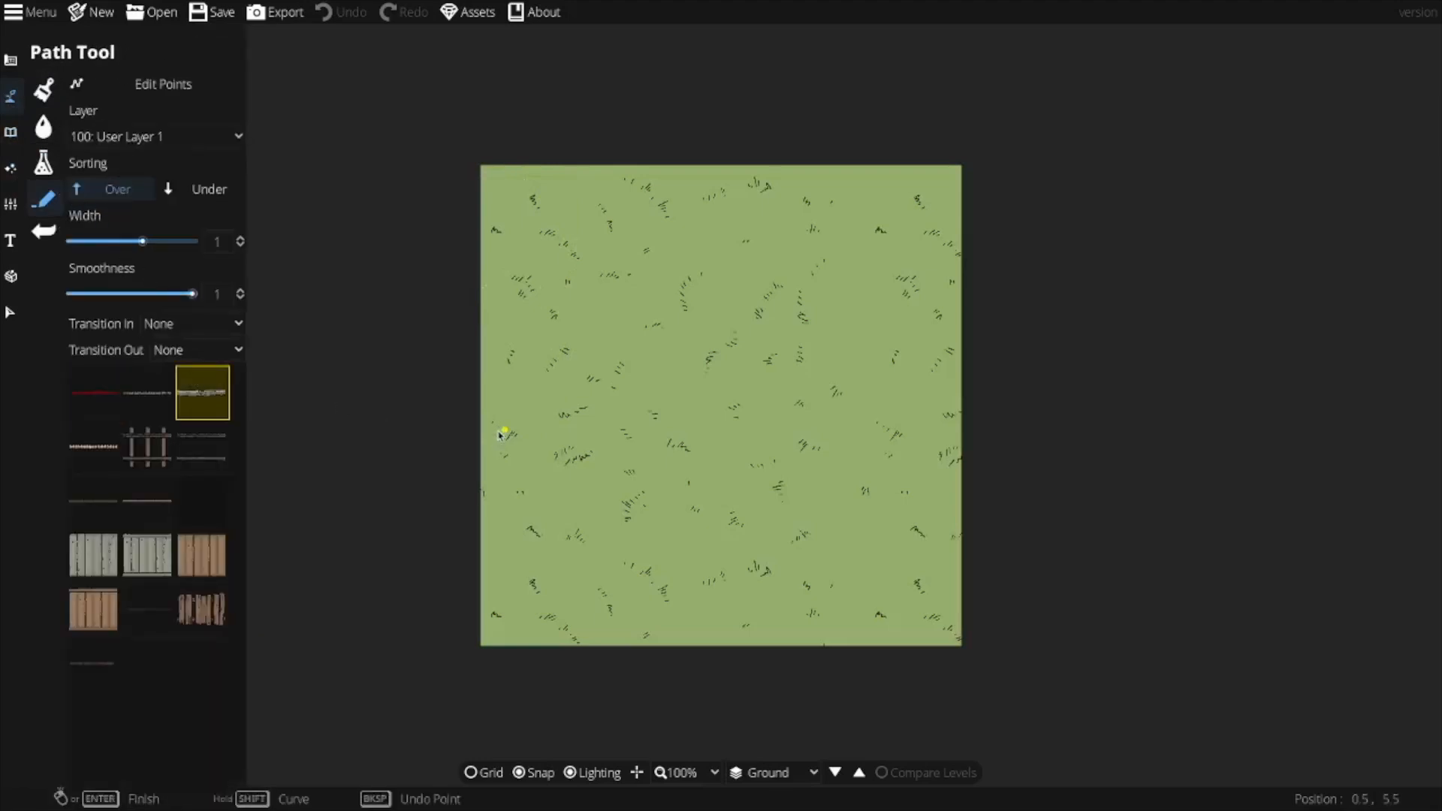
key("g")
key("s")
left_click(473, 420)
left_click(535, 400)
mouse_move(563, 356)
left_mouse_down()
mouse_move(590, 321)
mouse_move(654, 313)
mouse_move(670, 245)
mouse_move(645, 150)
left_mouse_up()
right_click(643, 146)
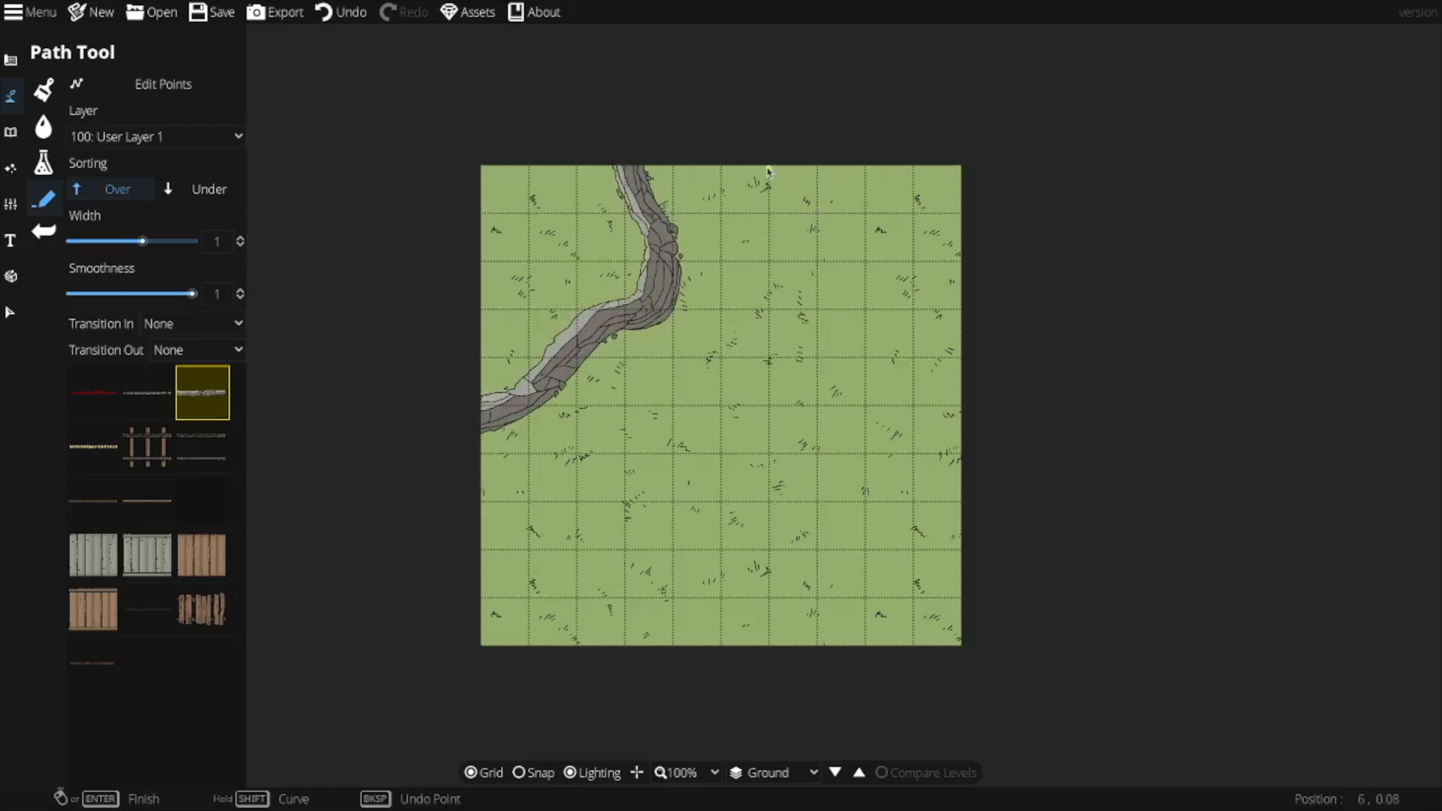
mouse_move(766, 220)
left_mouse_down()
mouse_move(798, 295)
mouse_move(1004, 448)
left_mouse_up()
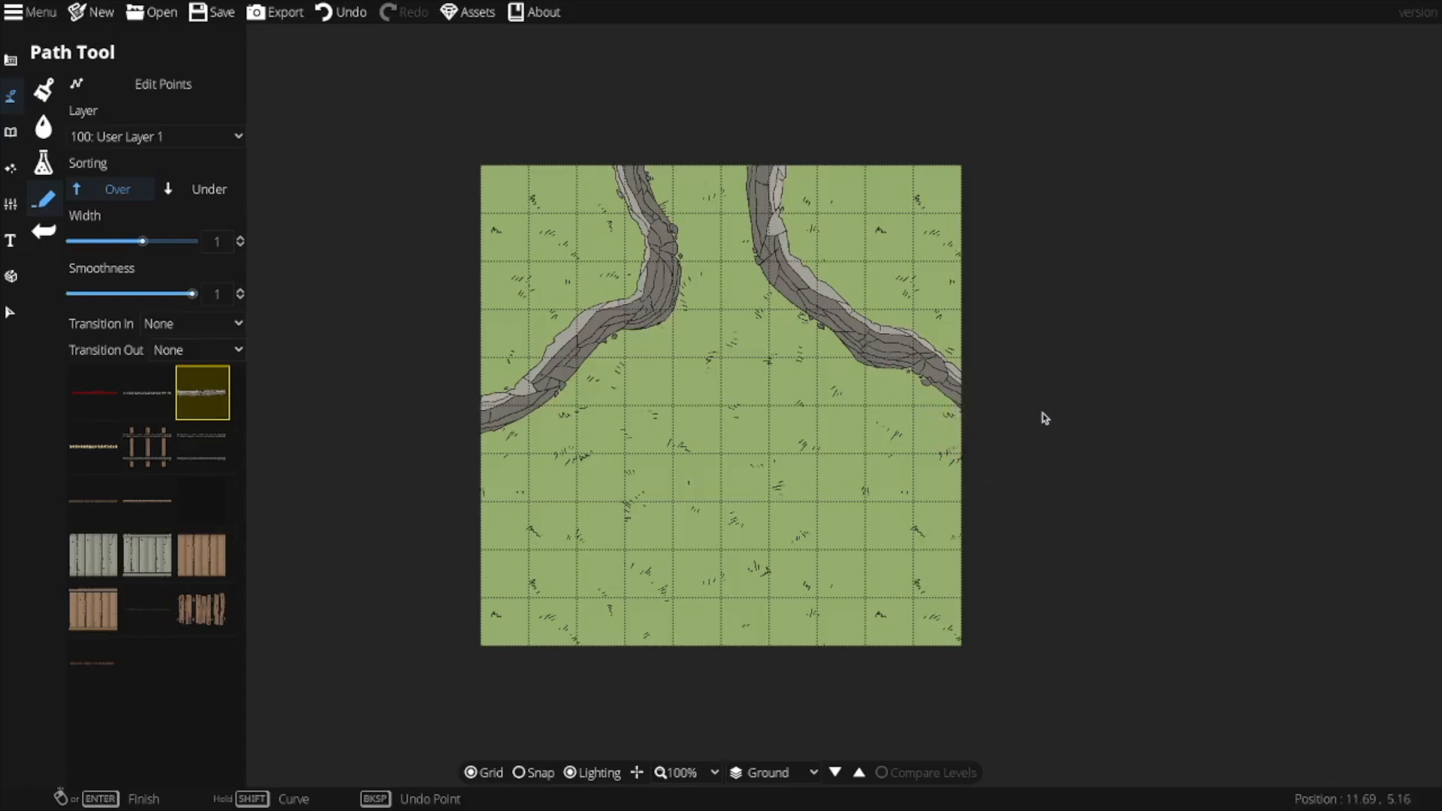
mouse_move(471, 629)
left_mouse_down()
mouse_move(502, 569)
mouse_move(589, 523)
left_mouse_up()
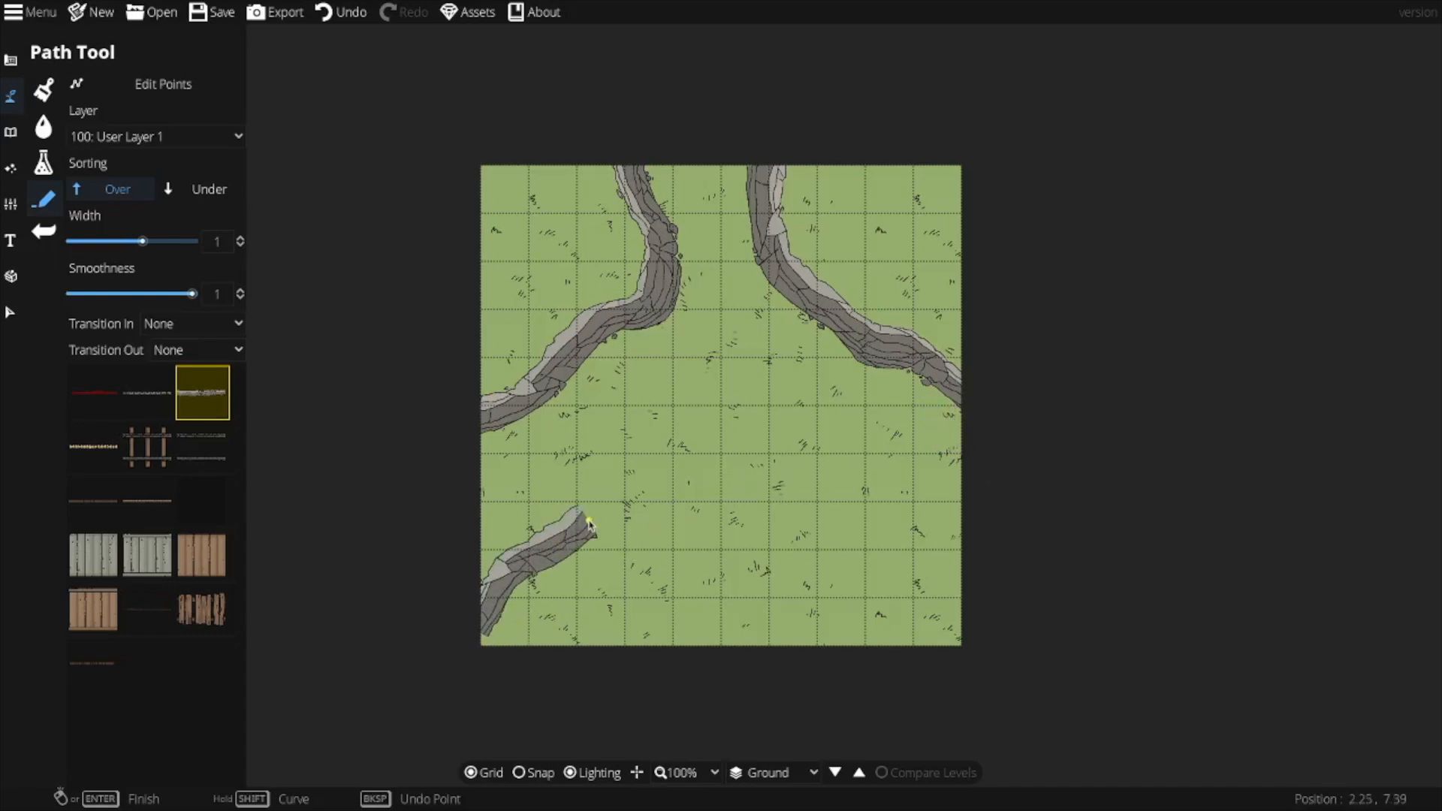
key("ctrl+z")
right_click(547, 568)
key("ctrl+z")
Draw a winding rocky cliff path across the lower part of the map from the left edge to the right edge.
mouse_move(450, 625)
left_mouse_down()
mouse_move(624, 469)
mouse_move(664, 489)
mouse_move(705, 479)
mouse_move(782, 560)
mouse_move(839, 549)
mouse_move(901, 606)
mouse_move(973, 620)
left_mouse_up()
double_click(1026, 641)
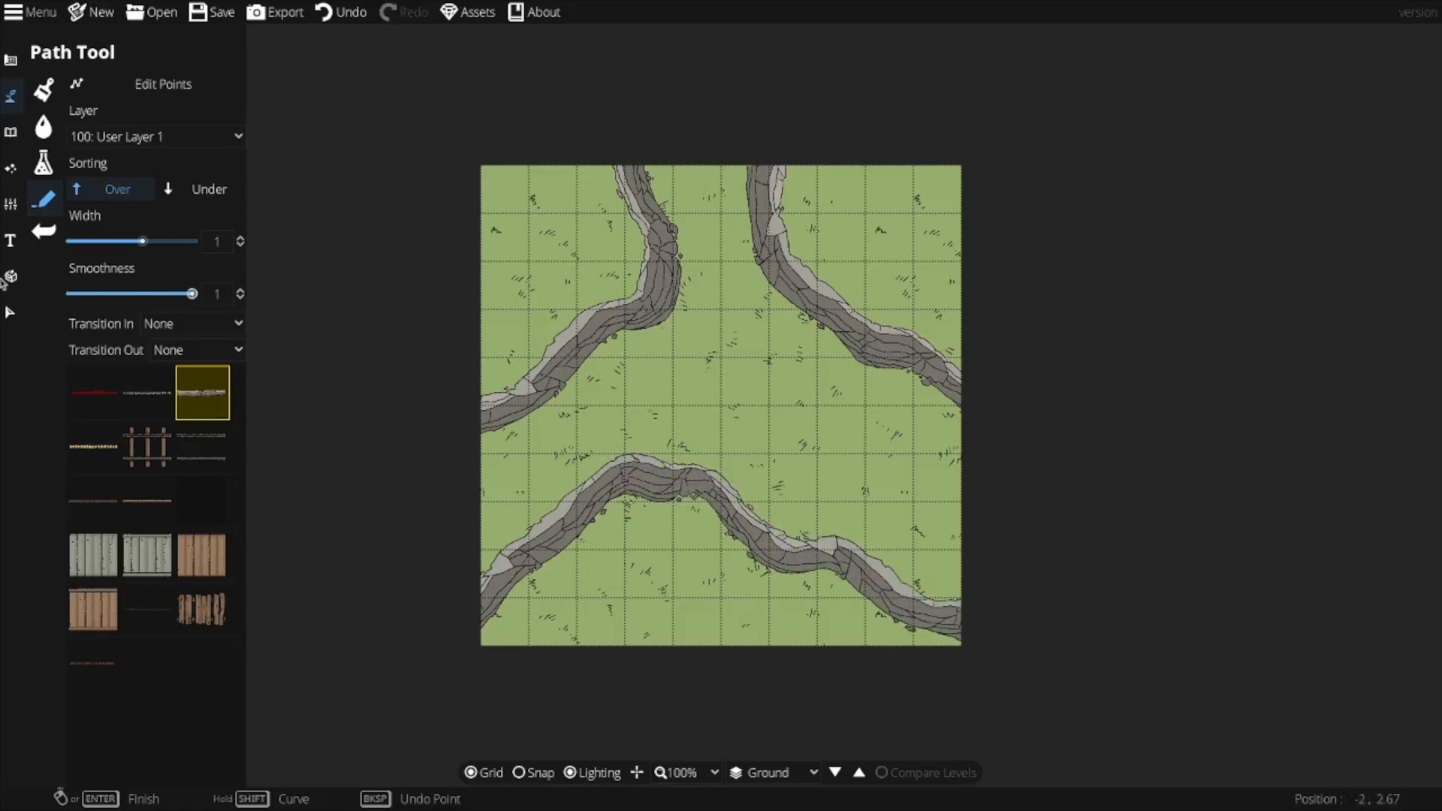
left_click(11, 137)
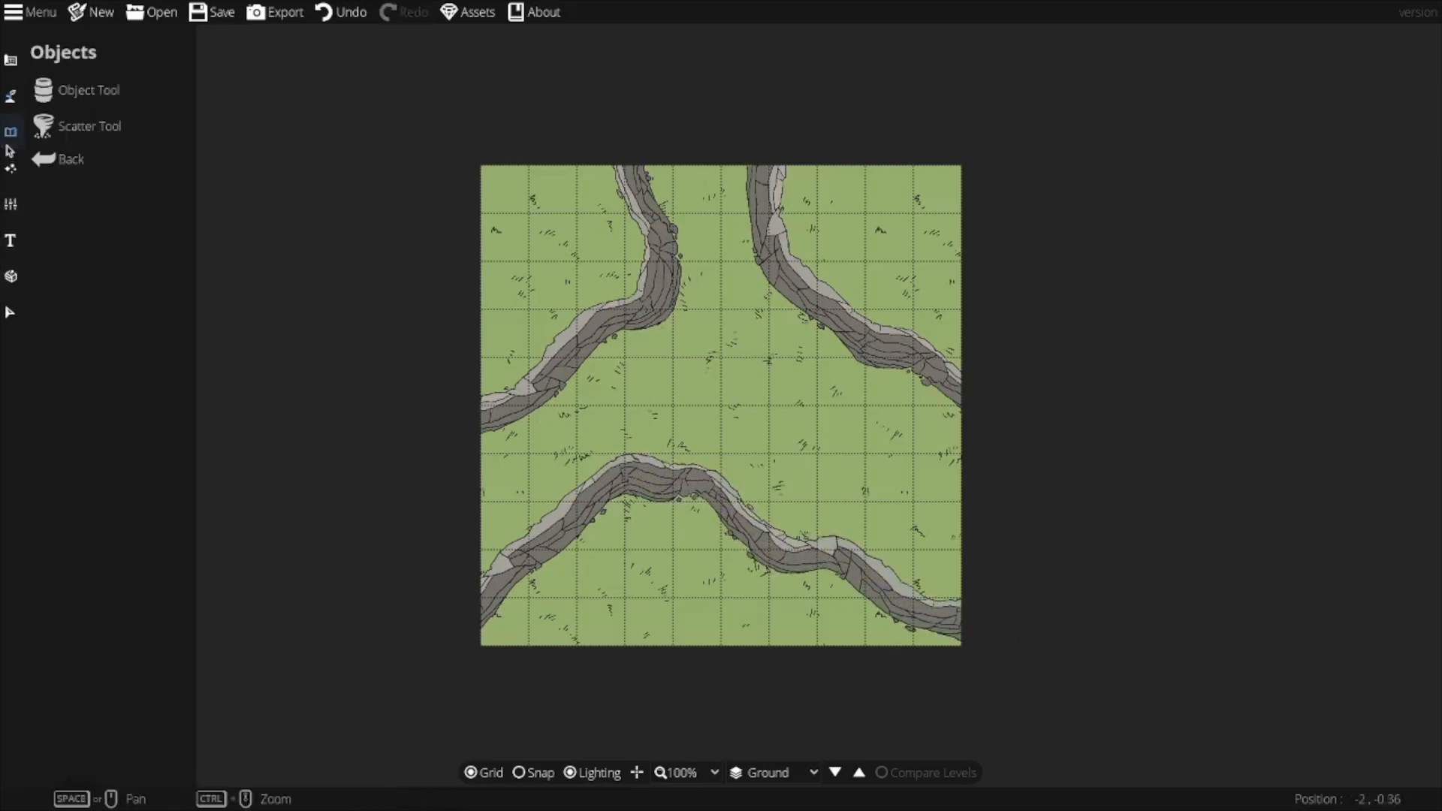
Paint the ground between the cliffs with Terrain Sand using brush size 3 and intensity 8.
left_click(11, 97)
left_click(83, 88)
left_click(151, 383)
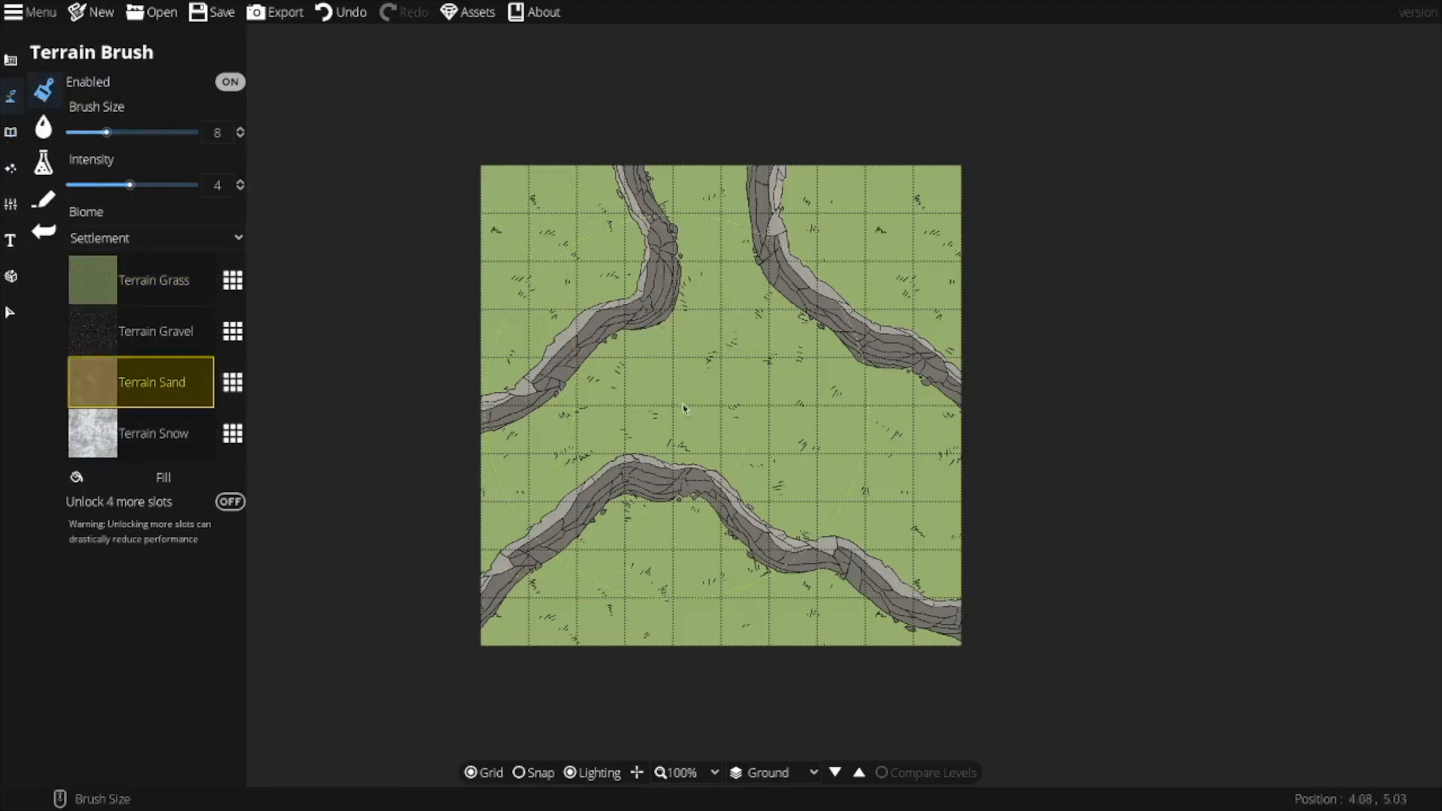
scroll(719, 391, "down", 3)
left_click(217, 185)
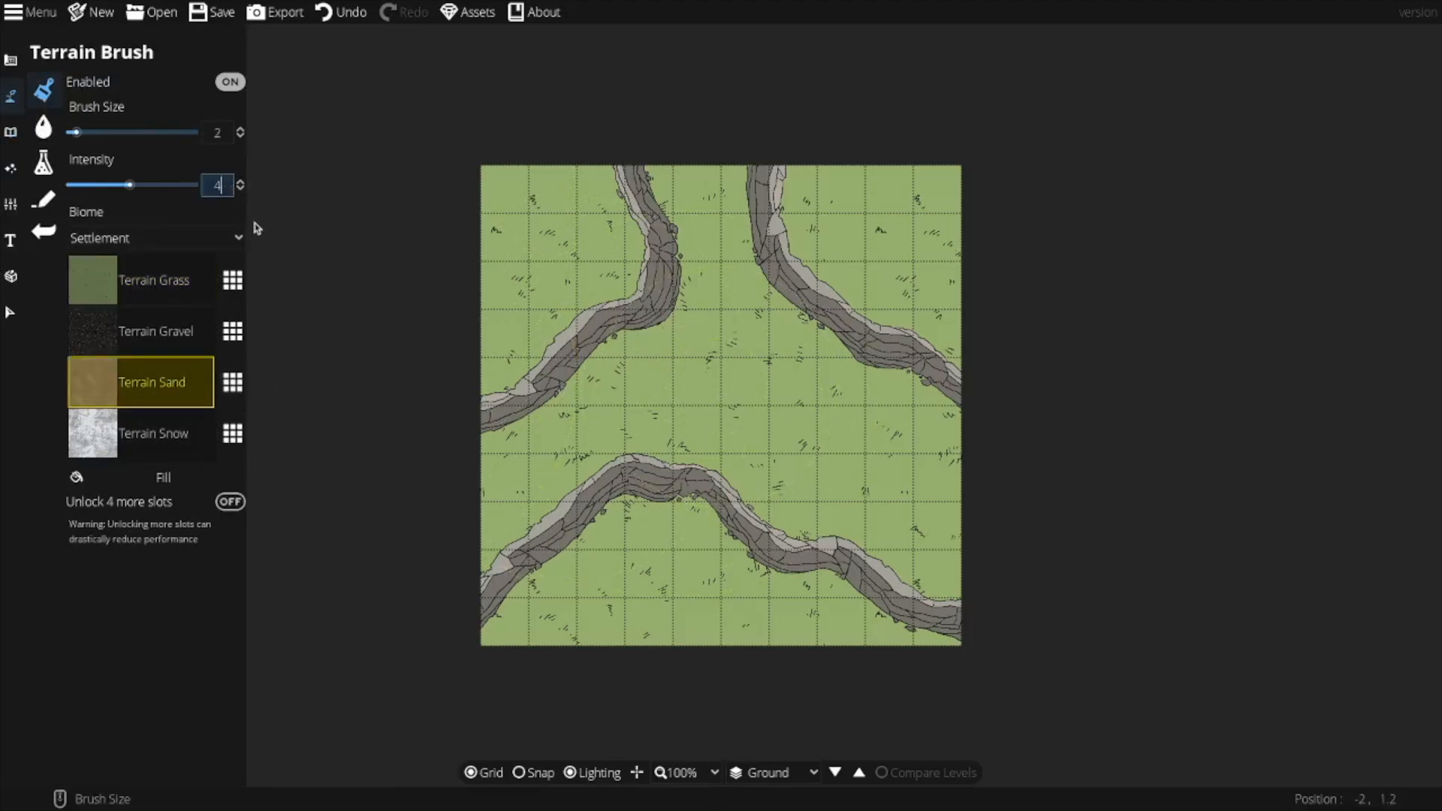
type("8")
key("Return")
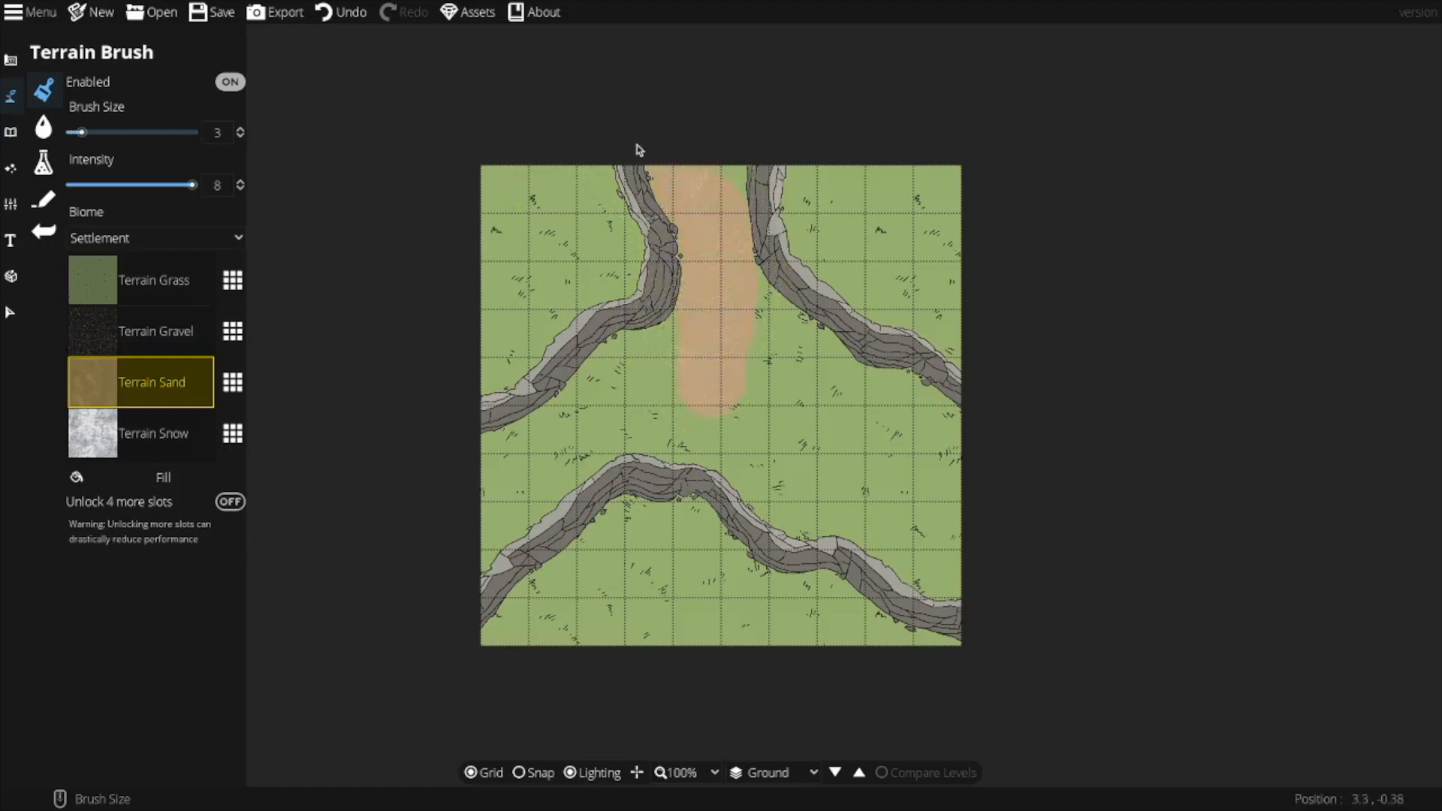
mouse_move(624, 419)
left_mouse_down()
mouse_move(560, 446)
mouse_move(506, 507)
left_mouse_up()
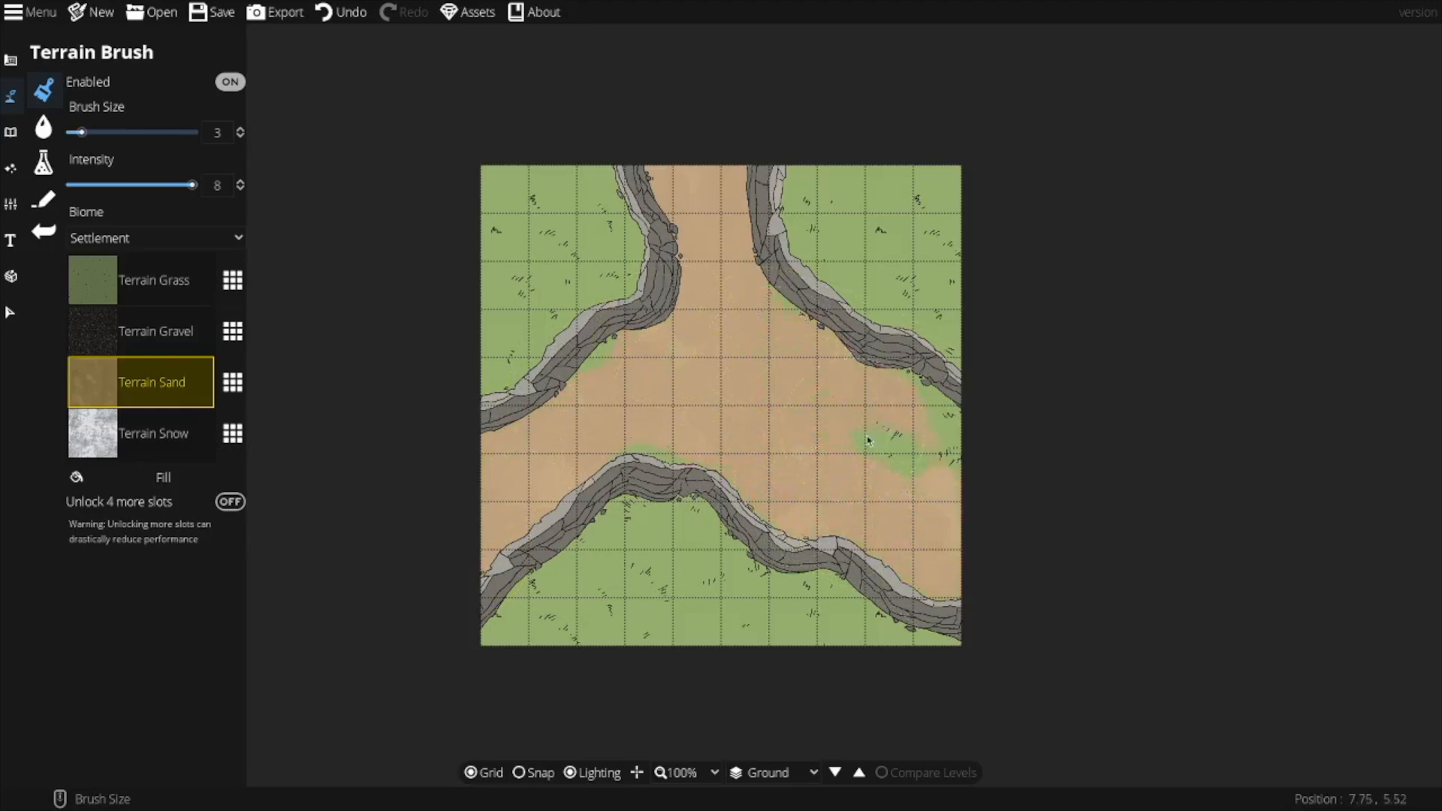
left_click(42, 129)
Find tree assets for the Scatter Tool and scatter several big green tree variants over the grassy areas beyond the cliffs.
left_click(12, 132)
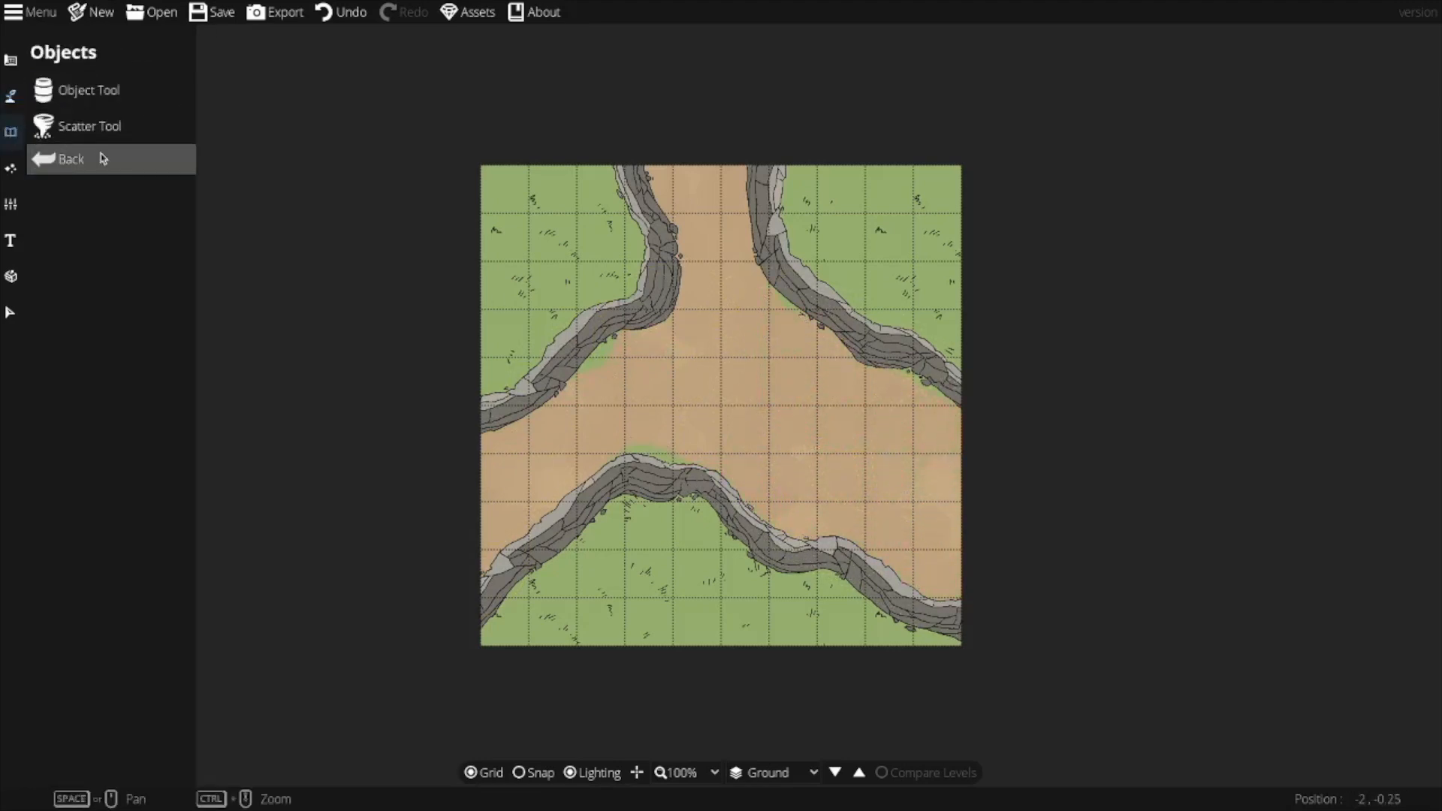
left_click(103, 129)
left_click(1380, 97)
type("tr")
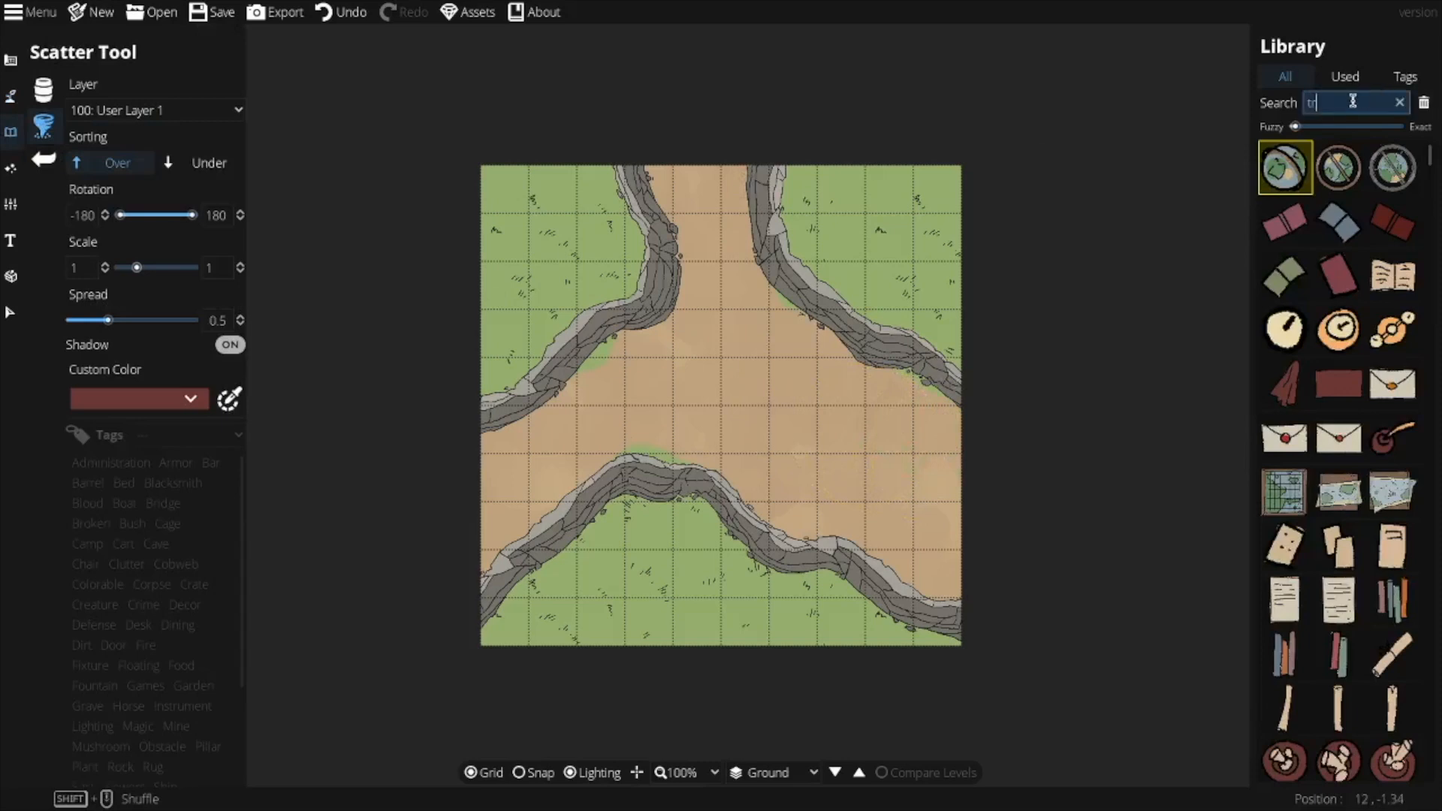
type("ee")
mouse_move(1357, 478)
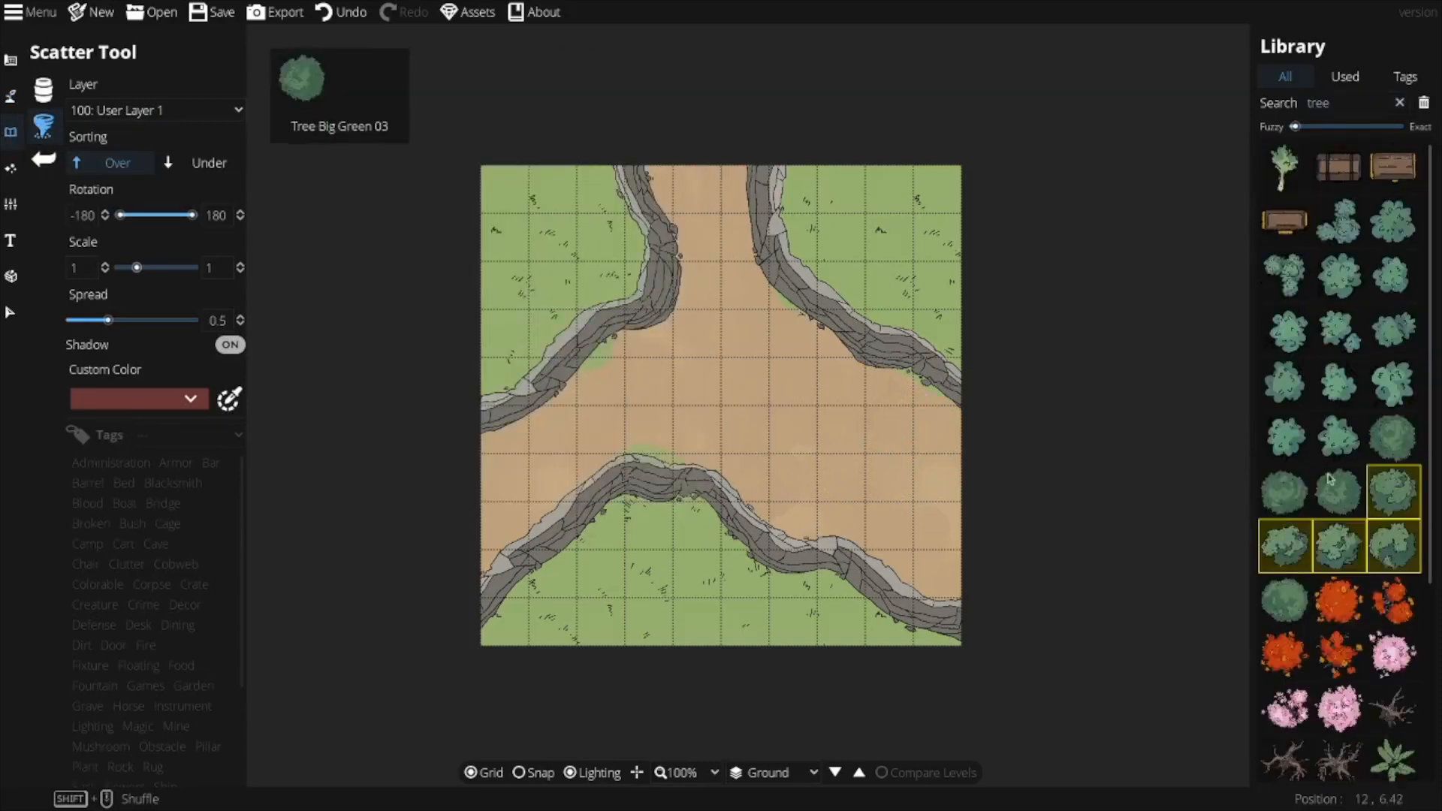
mouse_move(518, 315)
left_mouse_down()
mouse_move(518, 226)
mouse_move(638, 249)
mouse_move(864, 229)
mouse_move(886, 158)
mouse_move(957, 251)
mouse_move(663, 586)
mouse_move(547, 622)
mouse_move(645, 576)
mouse_move(723, 573)
mouse_move(867, 619)
left_mouse_up()
key("g")
key("s")
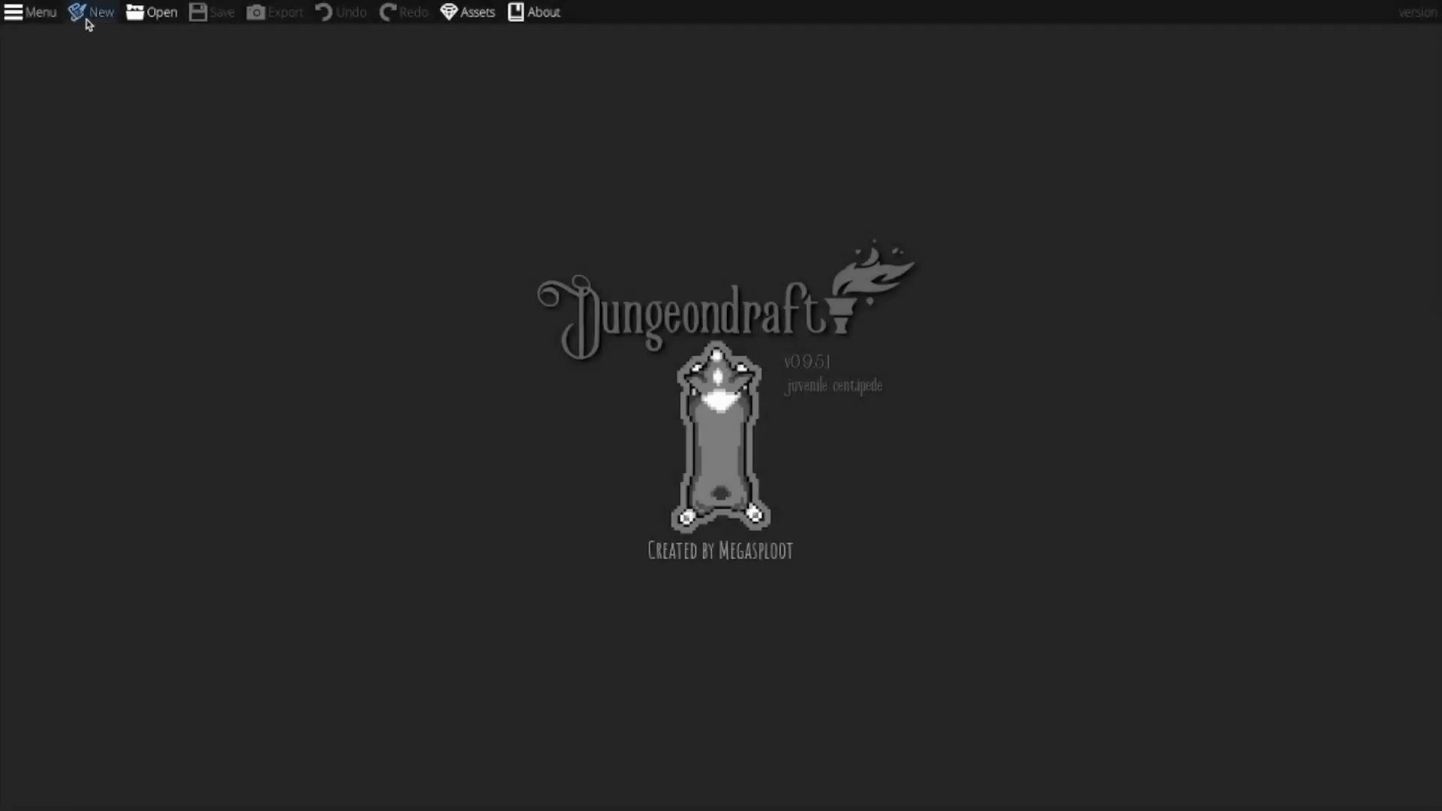
Create a new map of 20 by 20 tiles with the grid hidden and snapping off.
left_click(89, 19)
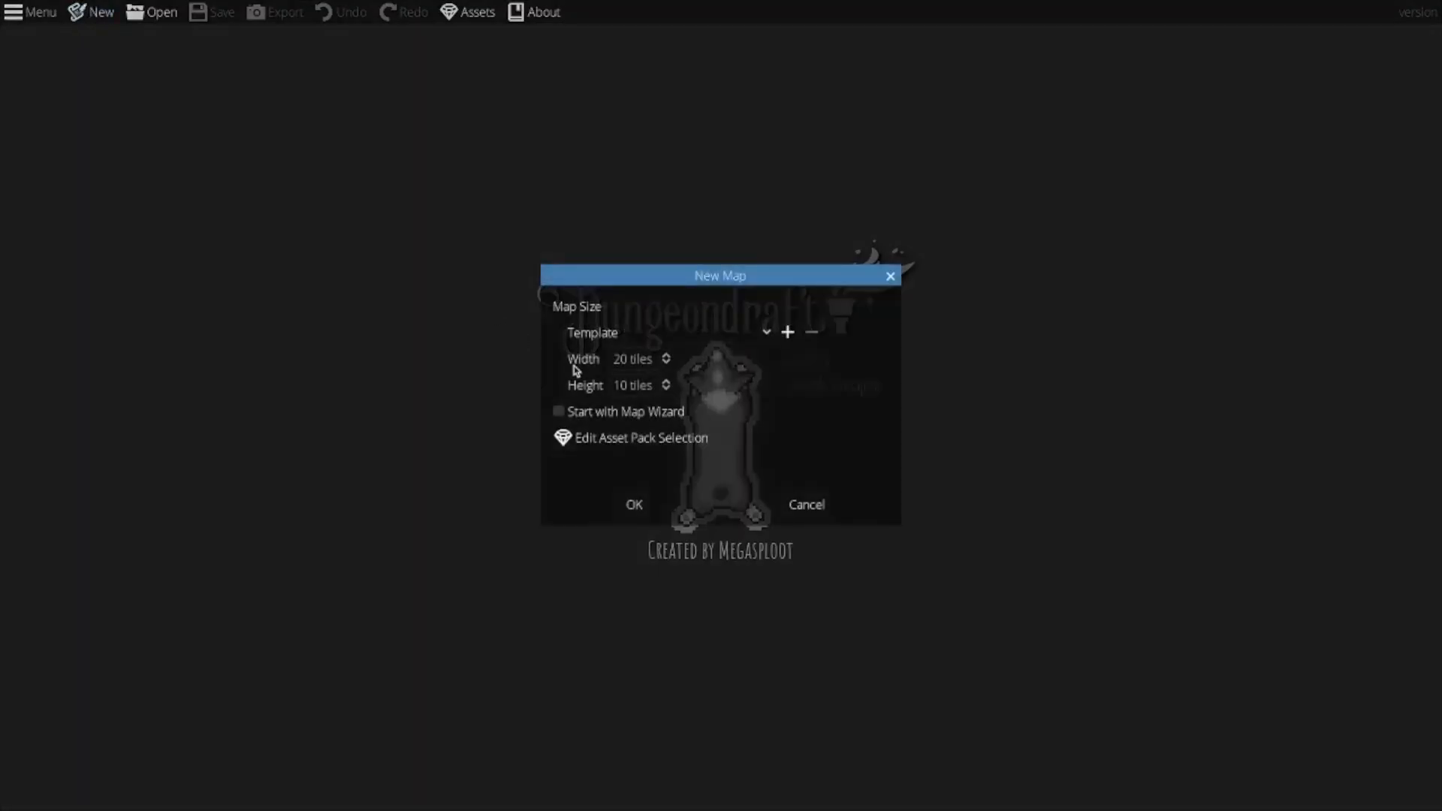
left_click(621, 381)
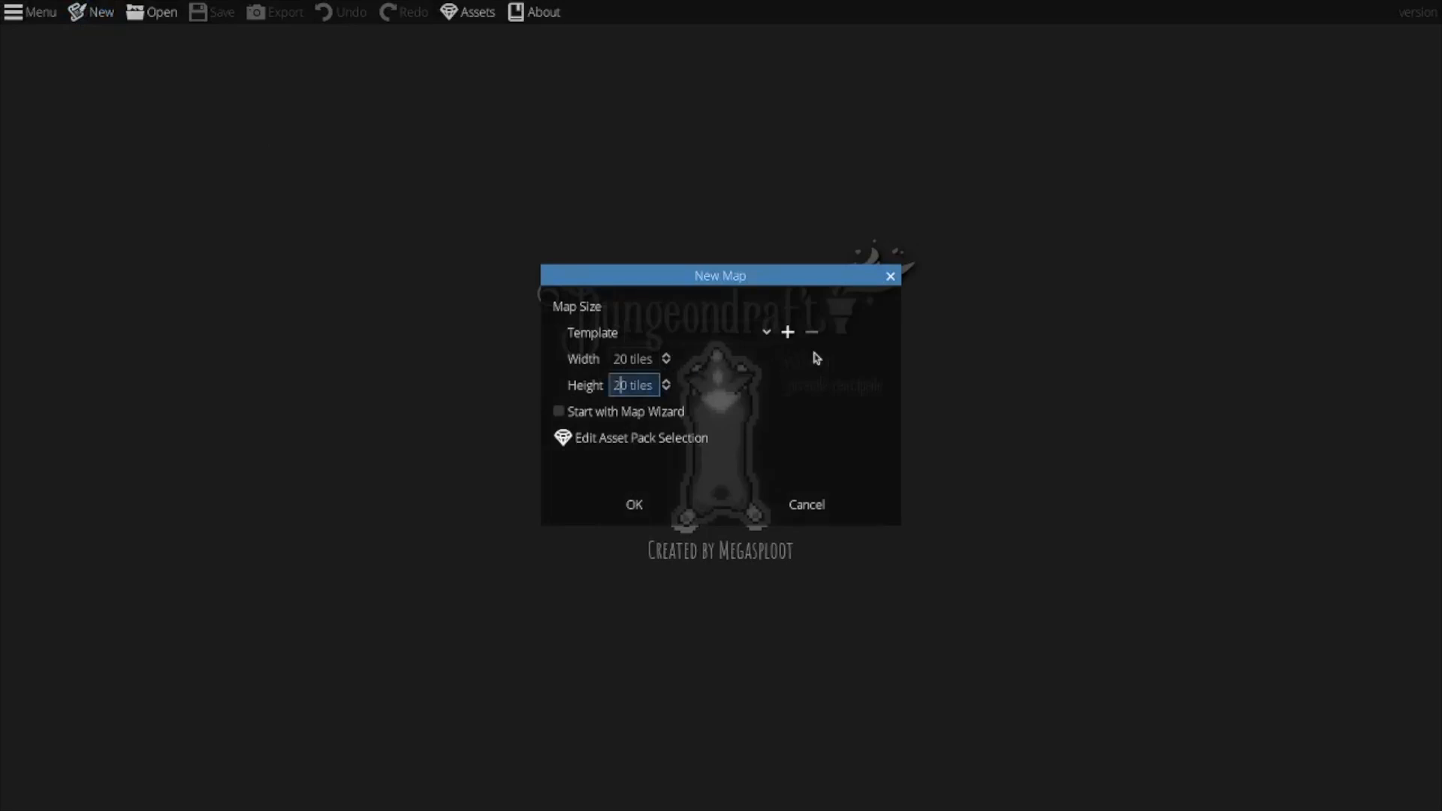
left_click(633, 505)
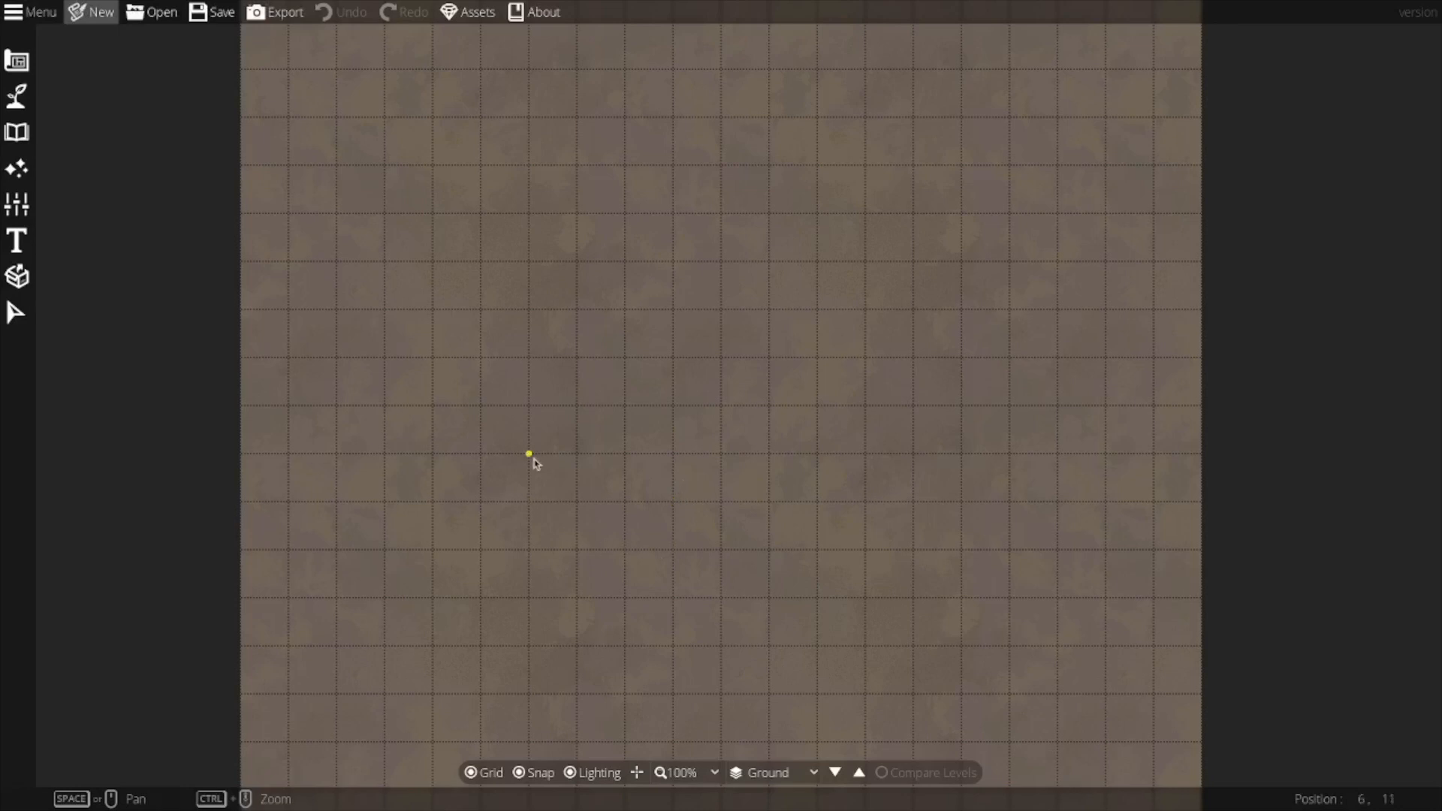
left_click_drag(674, 419, 715, 330)
key("g")
key("s")
scroll(784, 392, "down", 2)
scroll(782, 383, "up", 1)
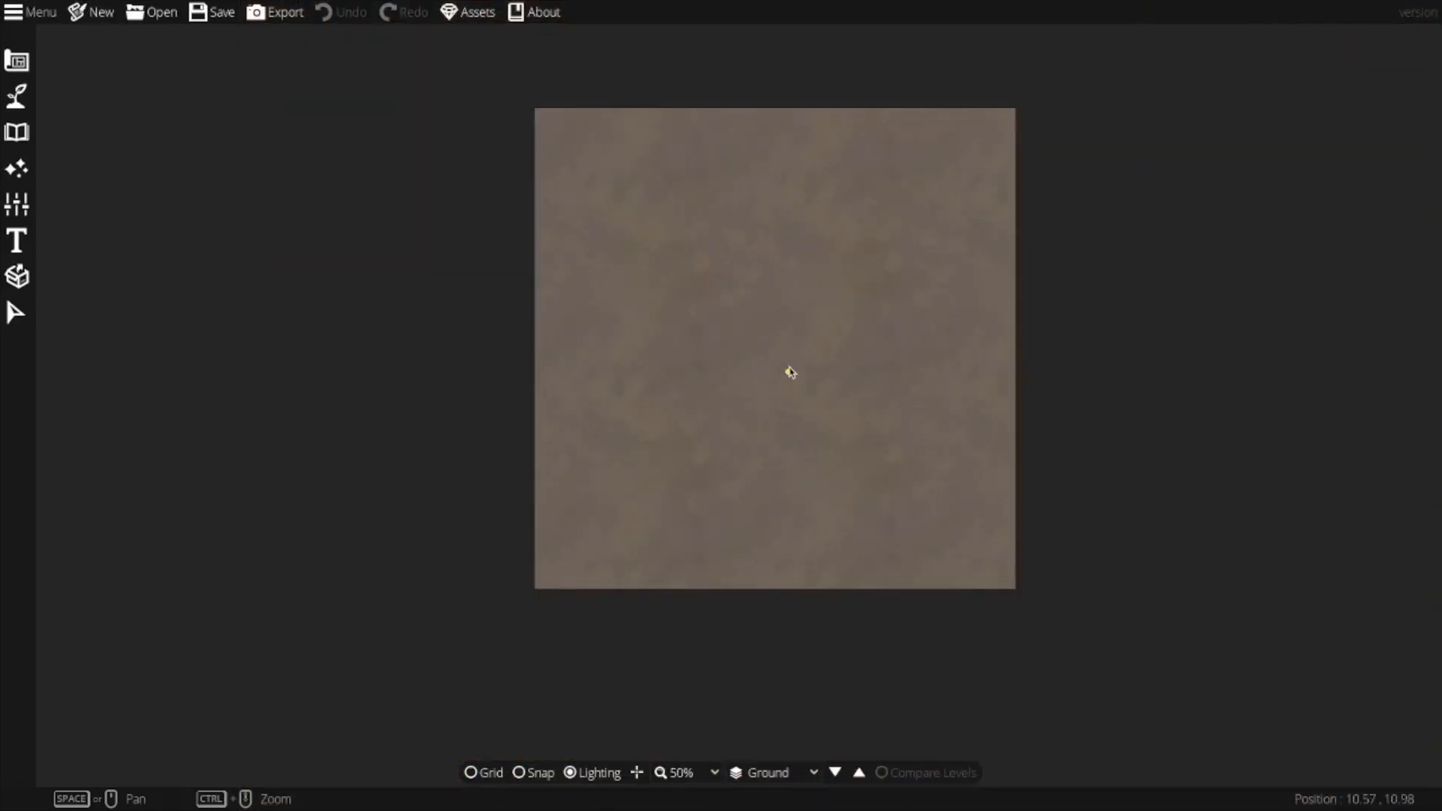
Crop the map by 5 tiles at its top edge and show the grid.
left_click(47, 13)
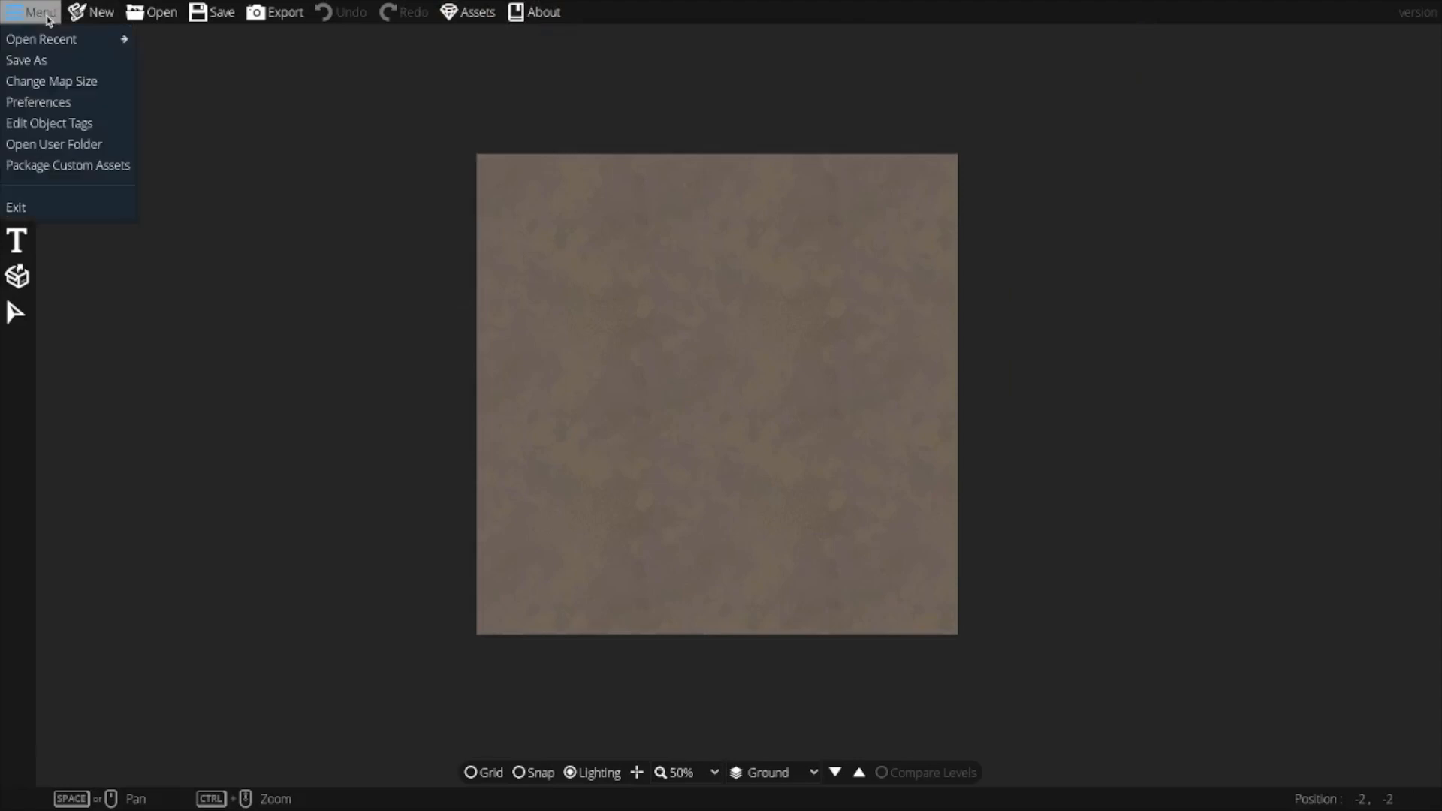
left_click(89, 81)
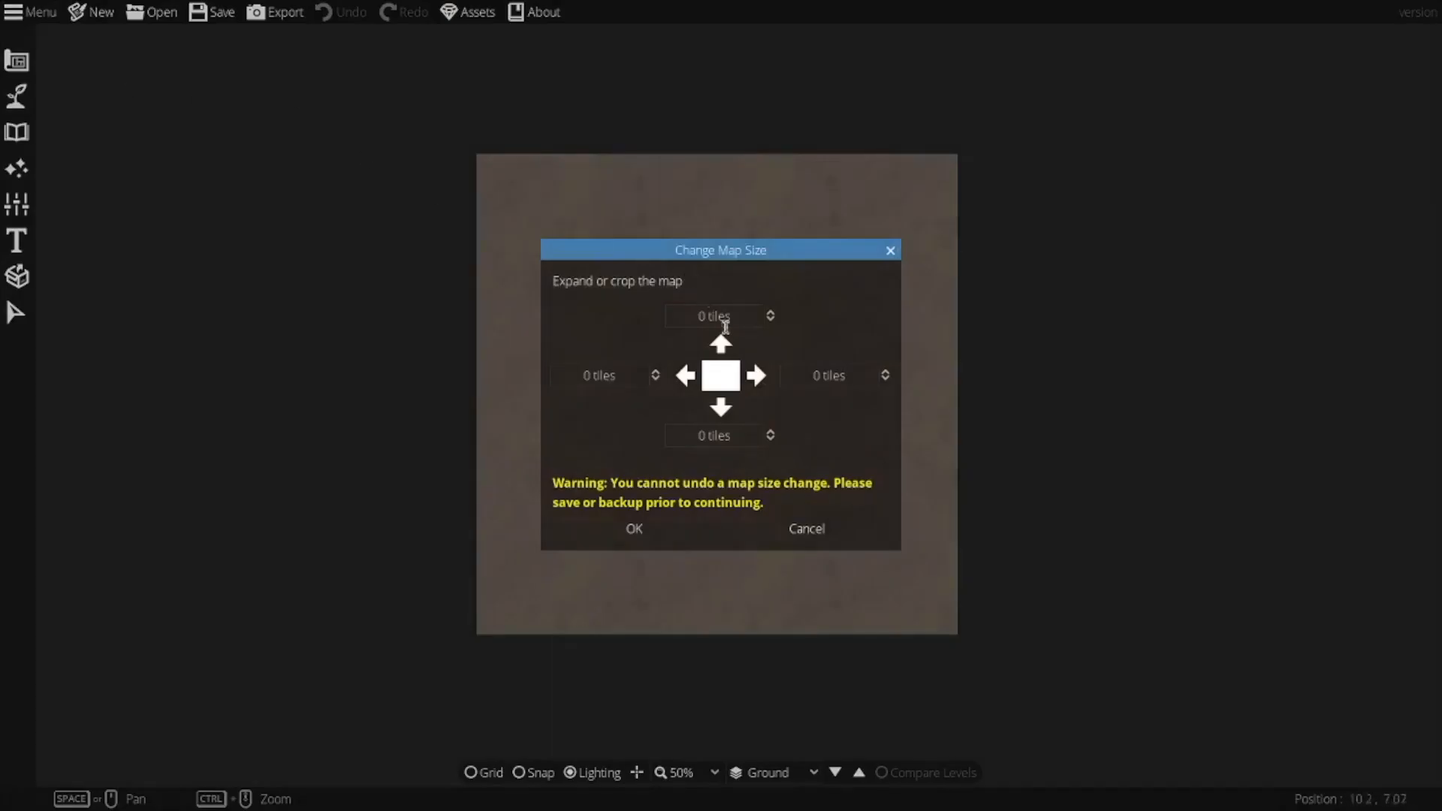
left_click(704, 313)
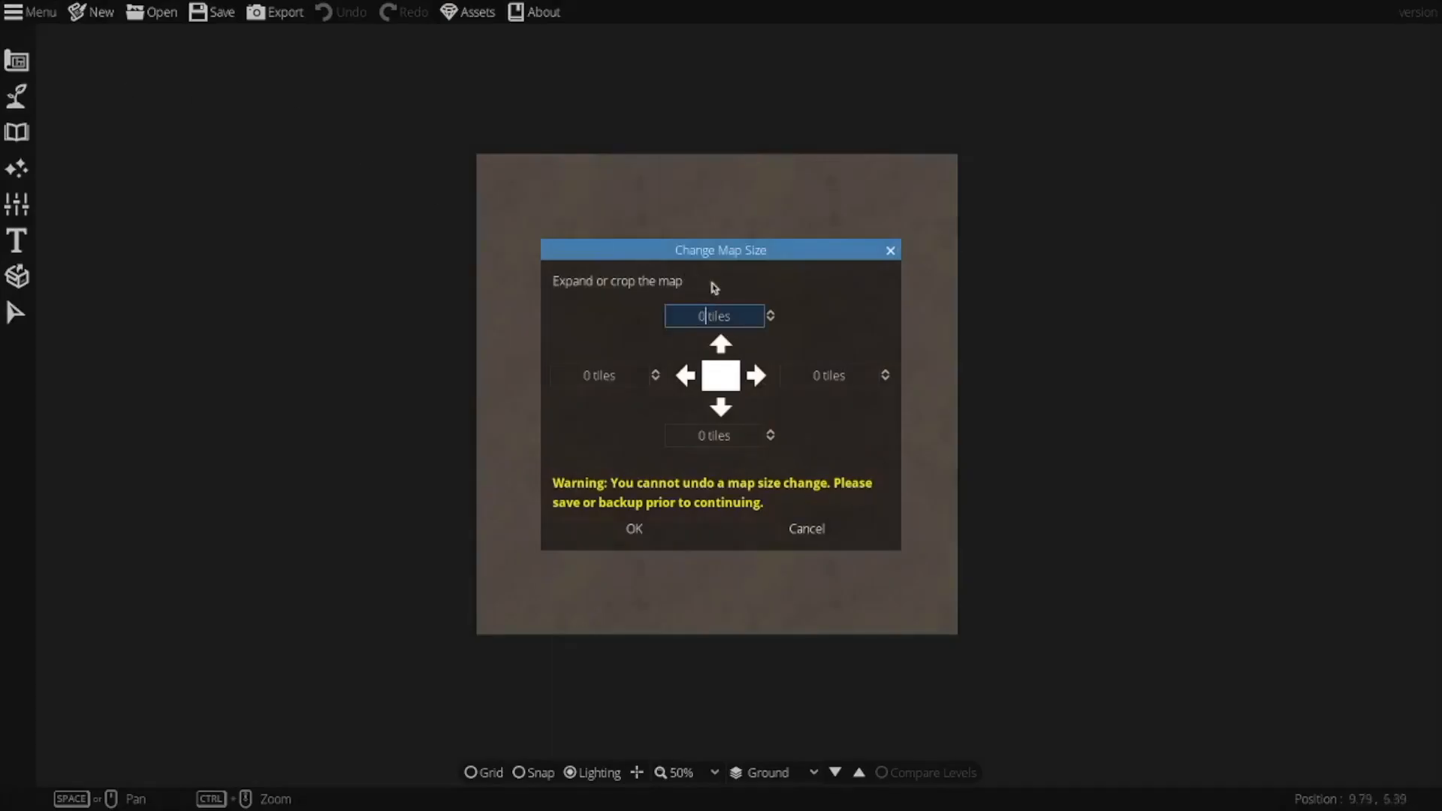
type("-5")
left_click(665, 529)
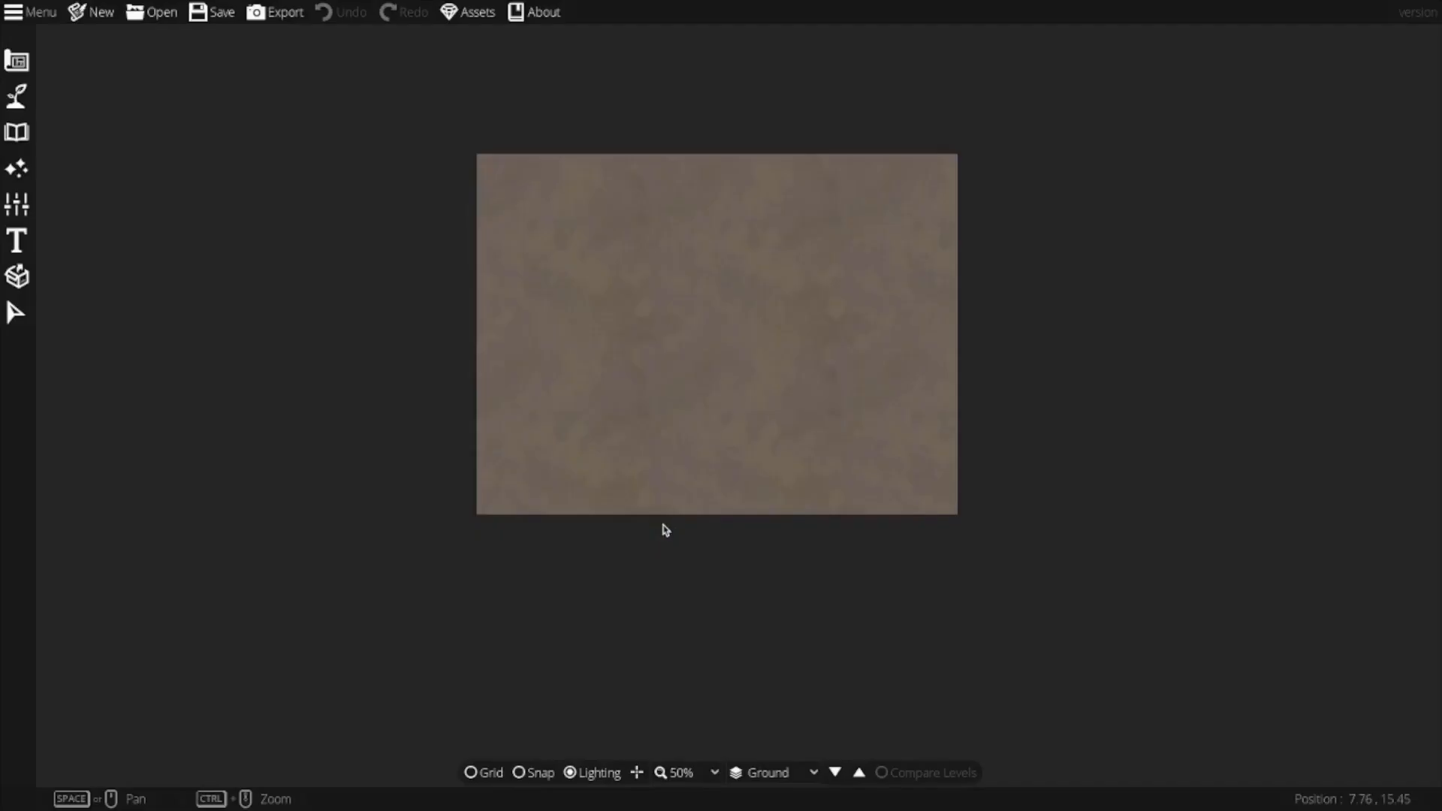
left_click_drag(742, 384, 766, 496)
key("g")
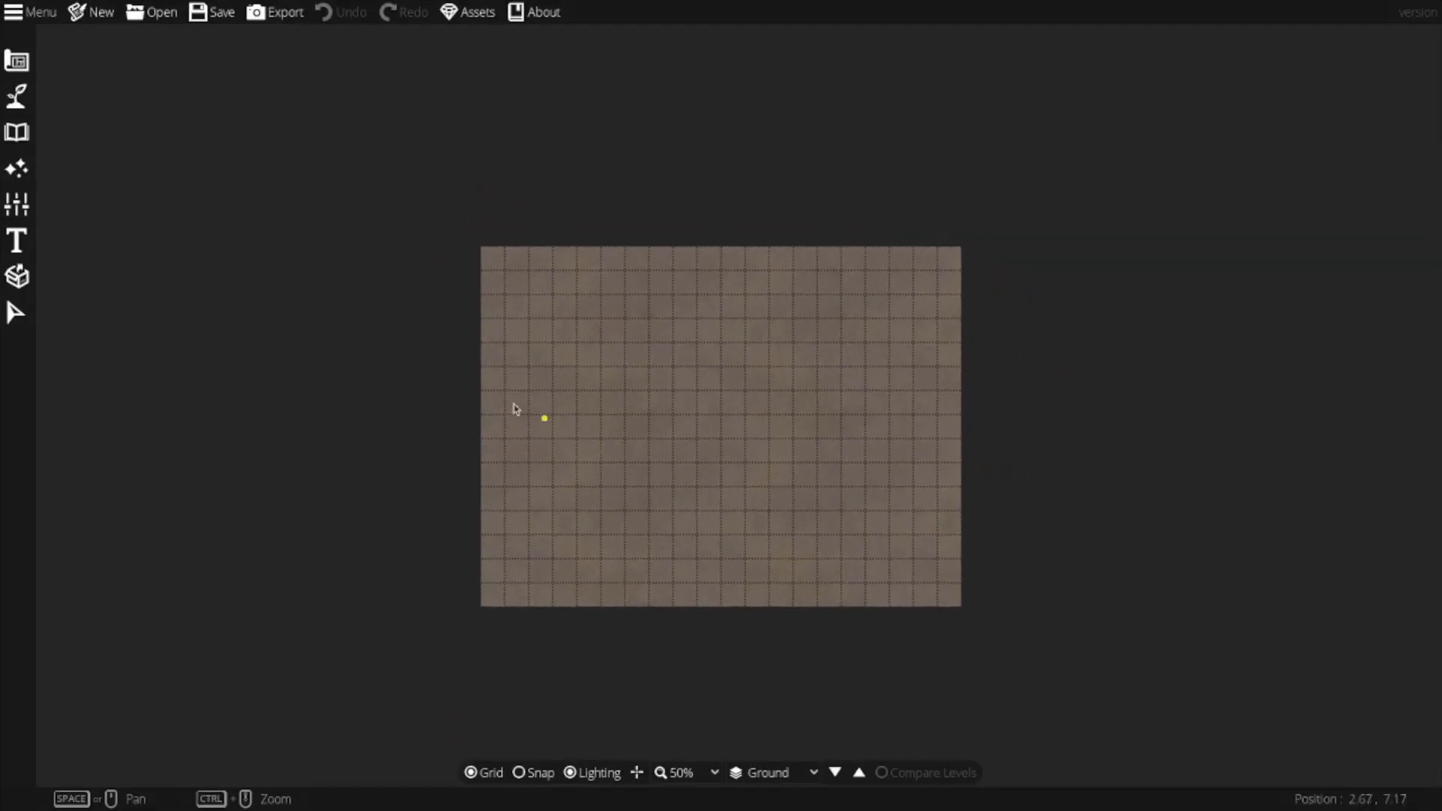
Draw closed outlines for three separate islands with the rocky cliff path.
left_click(16, 96)
left_click(60, 197)
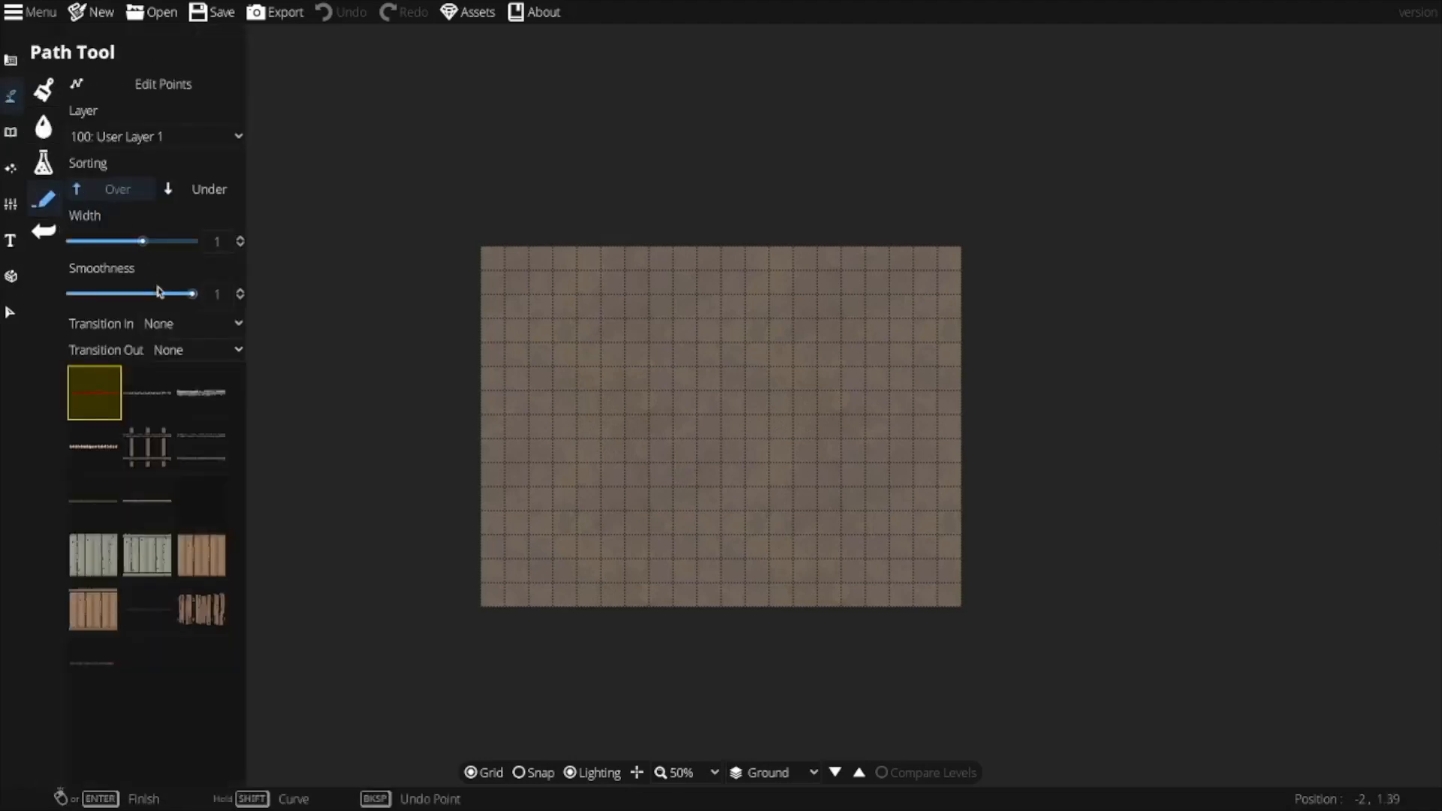
left_click(201, 389)
left_click_drag(559, 379, 557, 391)
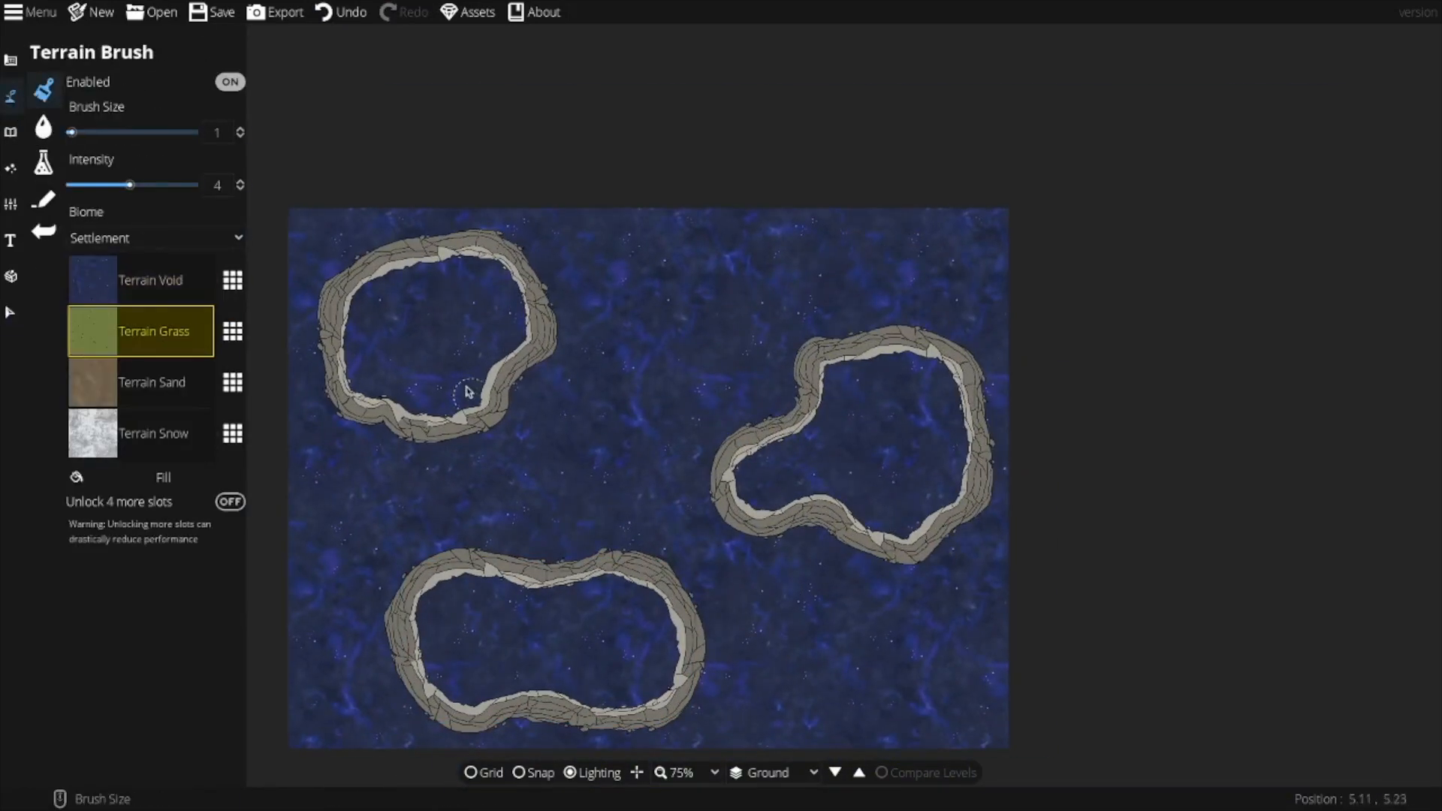
Swap the Terrain Grass slot for Terrain Moss and paint all three island interiors with brush size 2 and intensity 8.
left_click(427, 379)
mouse_move(426, 380)
left_mouse_down()
mouse_move(379, 361)
mouse_move(376, 371)
left_mouse_up()
left_click(233, 331)
left_click(327, 469)
left_click_drag(414, 403, 453, 382)
left_click(226, 179)
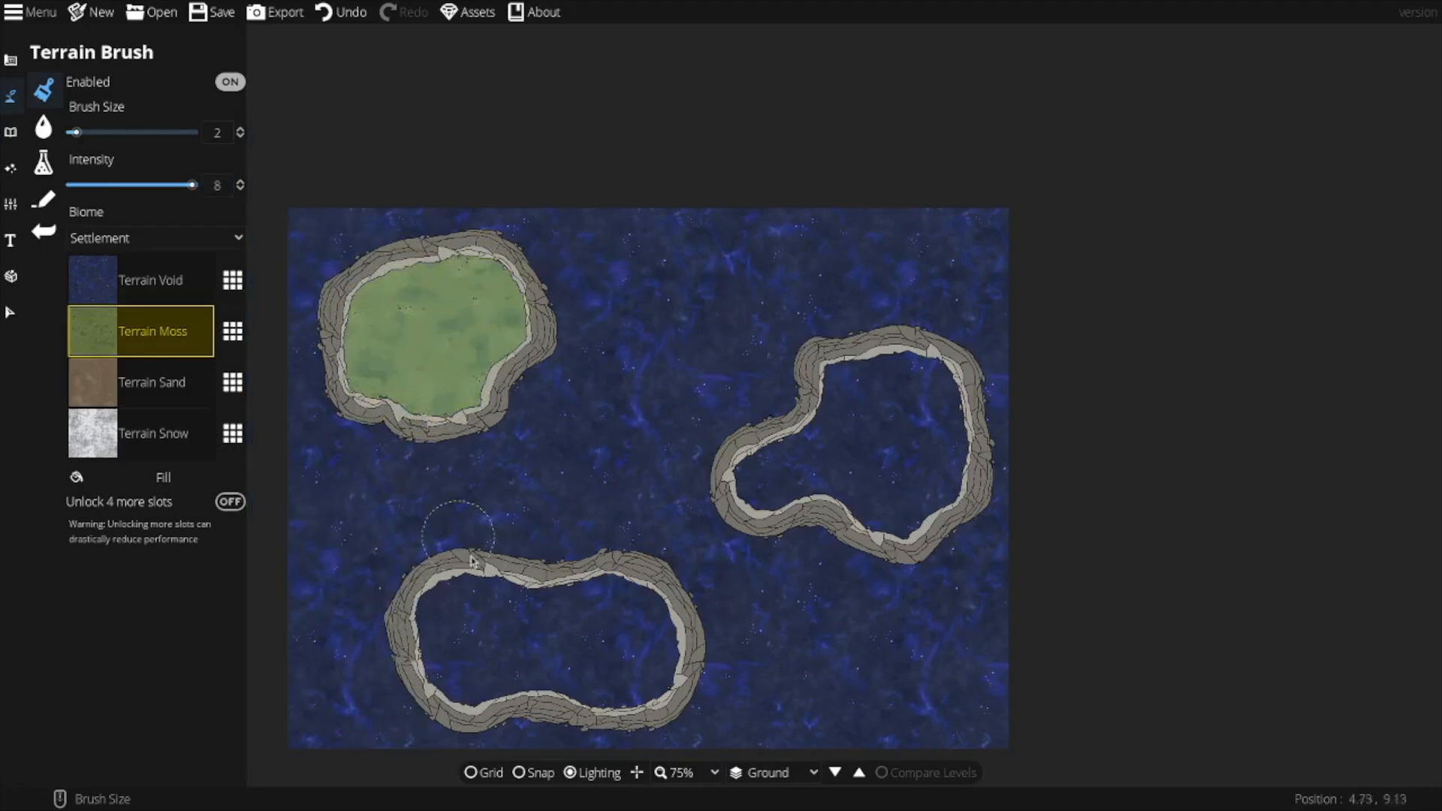
mouse_move(453, 620)
left_mouse_down()
mouse_move(480, 638)
mouse_move(589, 642)
left_mouse_up()
mouse_move(764, 481)
left_mouse_down()
mouse_move(769, 450)
mouse_move(878, 411)
left_mouse_up()
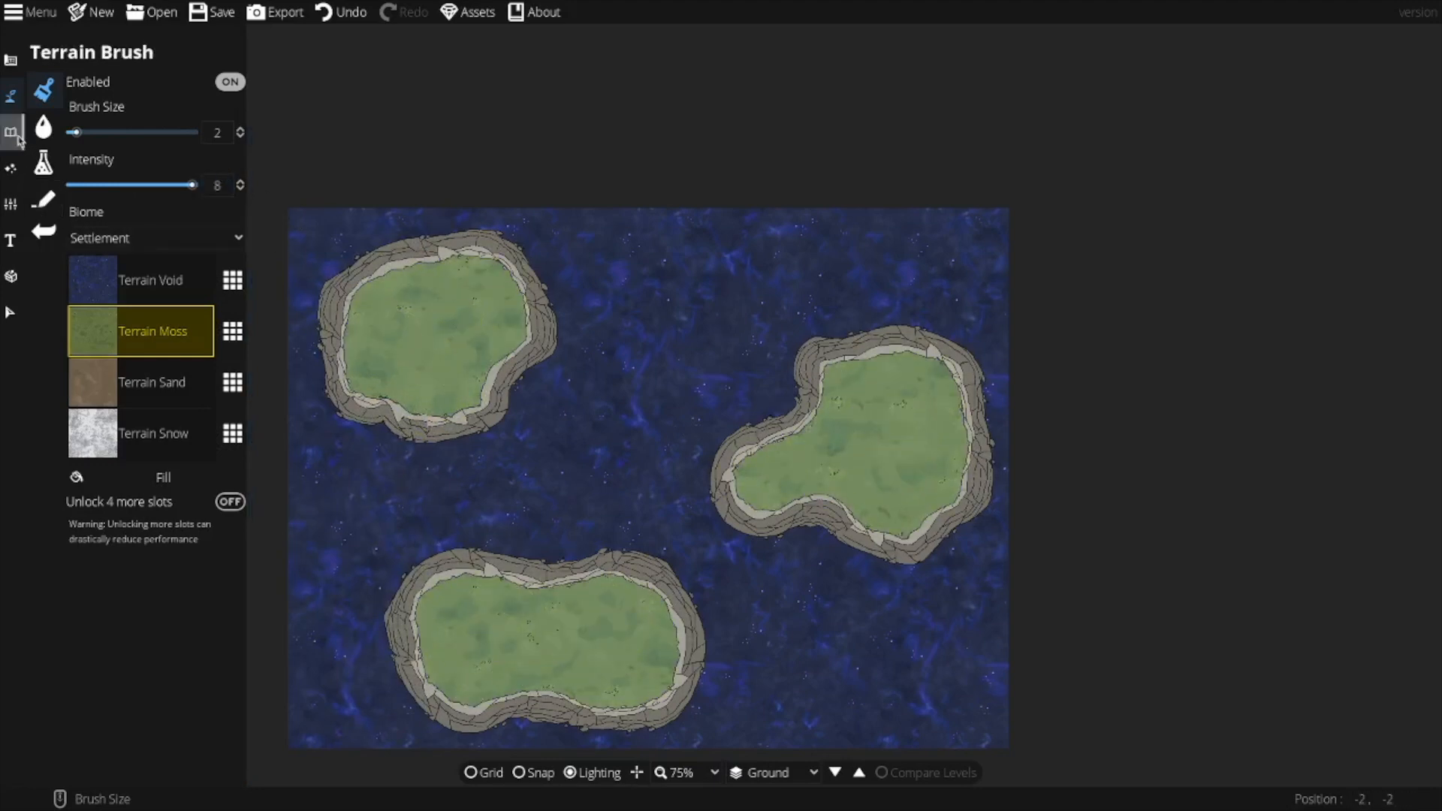
Search the object library for "tree" and place pink blossom trees and leafy green trees on the three islands.
mouse_move(10, 132)
left_click(83, 90)
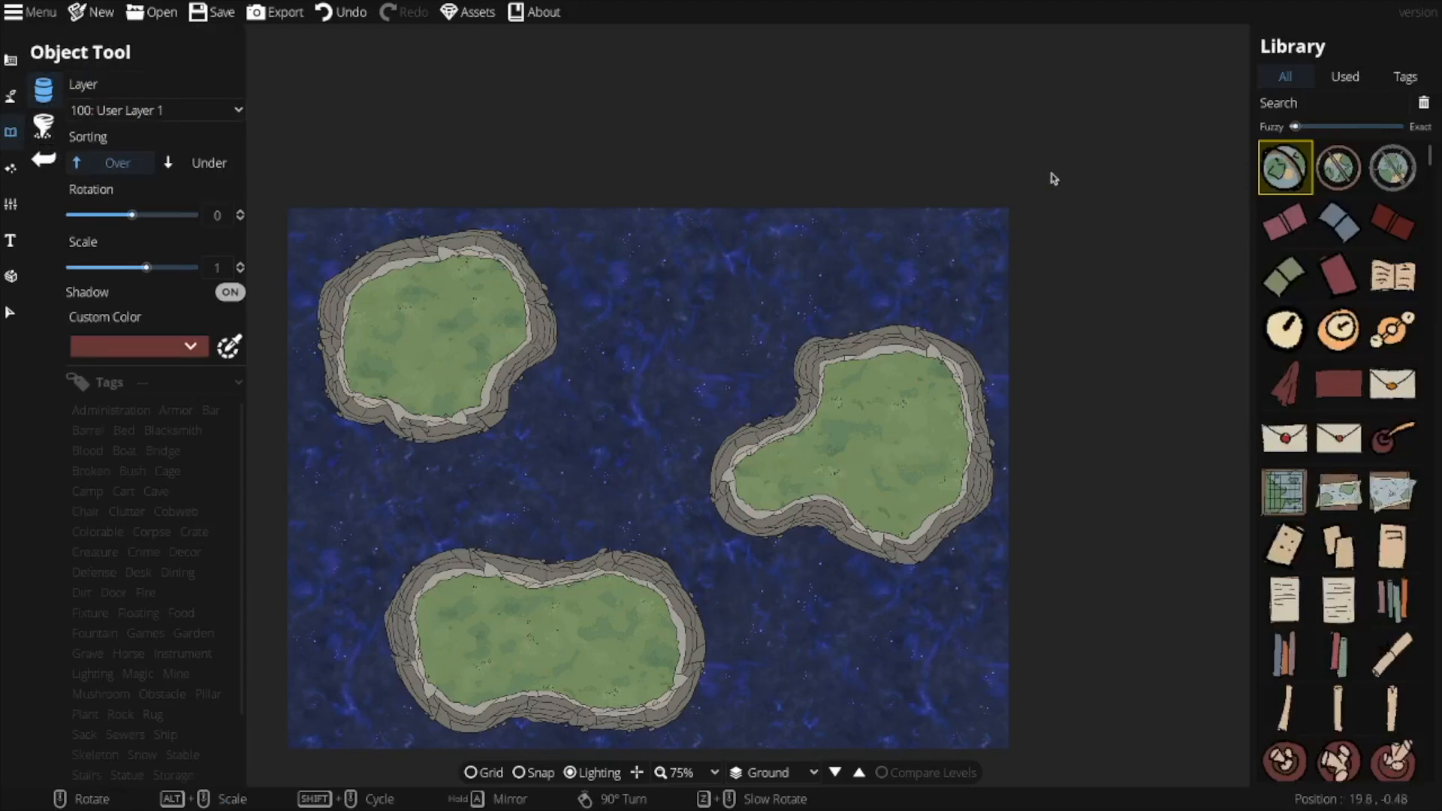
left_click(1340, 101)
type("tree")
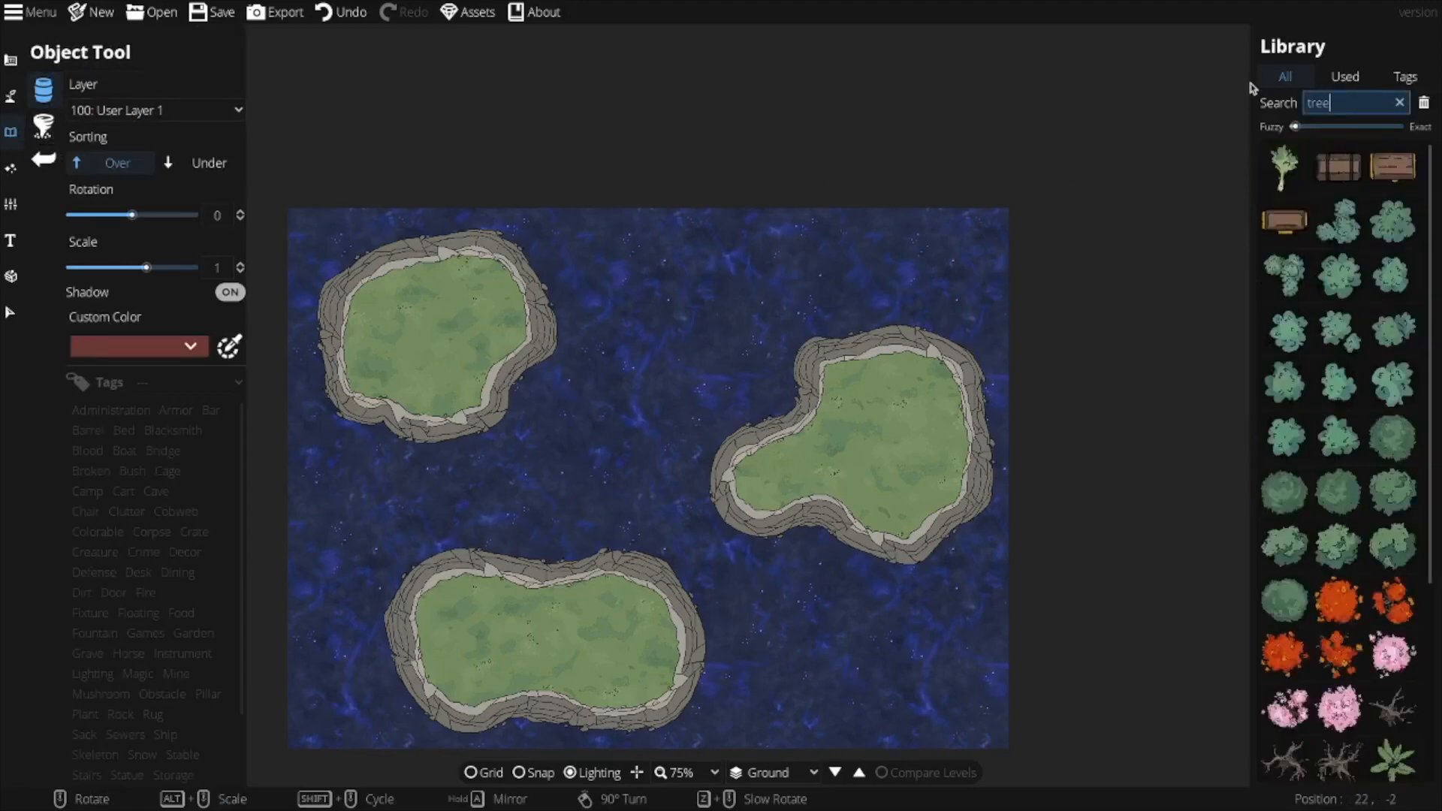
scroll(1334, 632, "down", 2)
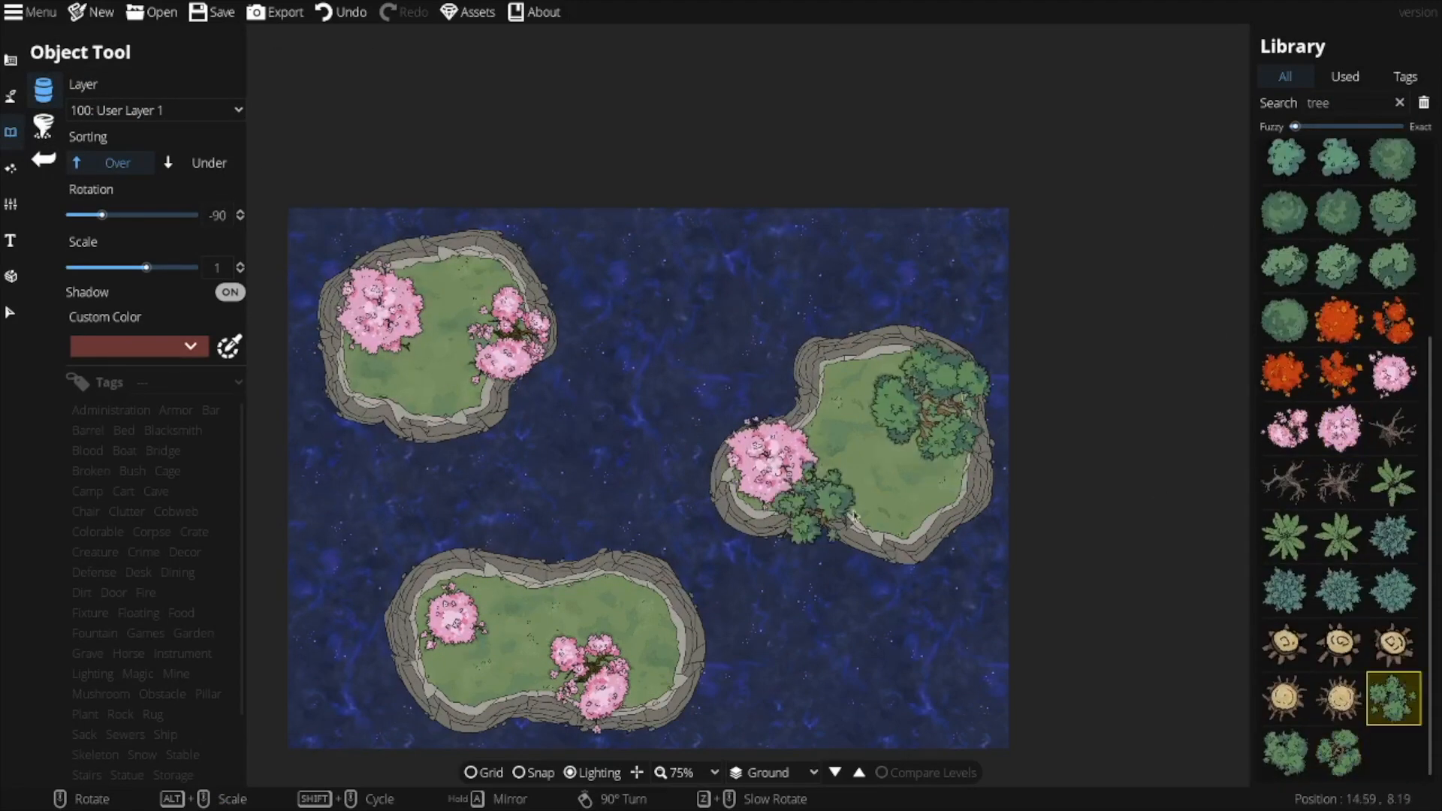
Paint a pond in the middle of the right-hand island with the Water Brush.
left_click(8, 109)
left_click(109, 122)
mouse_move(849, 447)
left_mouse_down()
mouse_move(922, 423)
mouse_move(860, 433)
mouse_move(871, 477)
mouse_move(918, 476)
mouse_move(810, 478)
mouse_move(863, 509)
mouse_move(940, 494)
mouse_move(931, 505)
left_mouse_up()
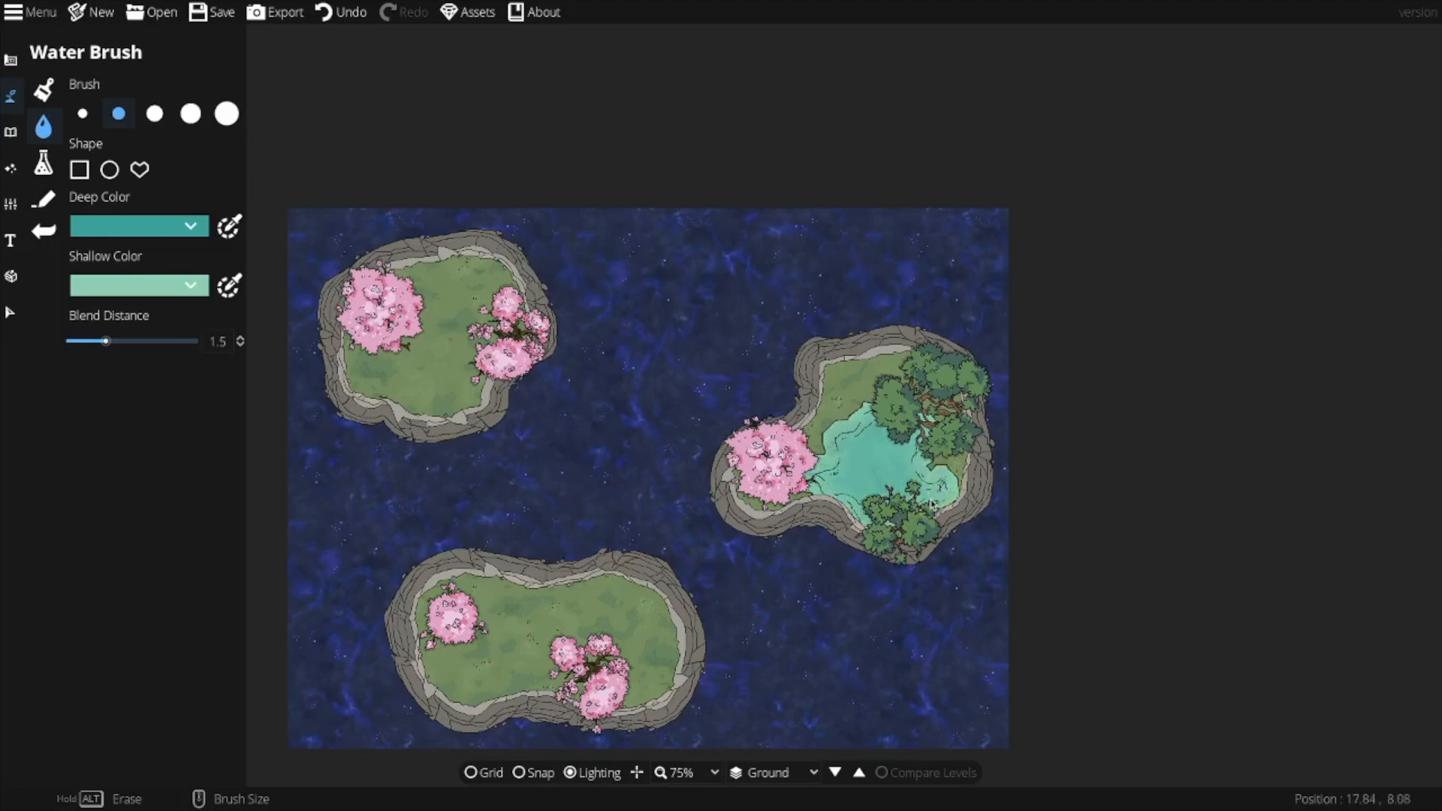
Extend the pond with the Water Brush until it covers the whole interior of the right-hand island.
left_click_drag(942, 450, 938, 492)
mouse_move(773, 513)
left_mouse_down()
mouse_move(745, 484)
mouse_move(759, 463)
mouse_move(860, 409)
mouse_move(835, 429)
mouse_move(867, 476)
mouse_move(816, 403)
mouse_move(732, 375)
mouse_move(810, 302)
left_mouse_up()
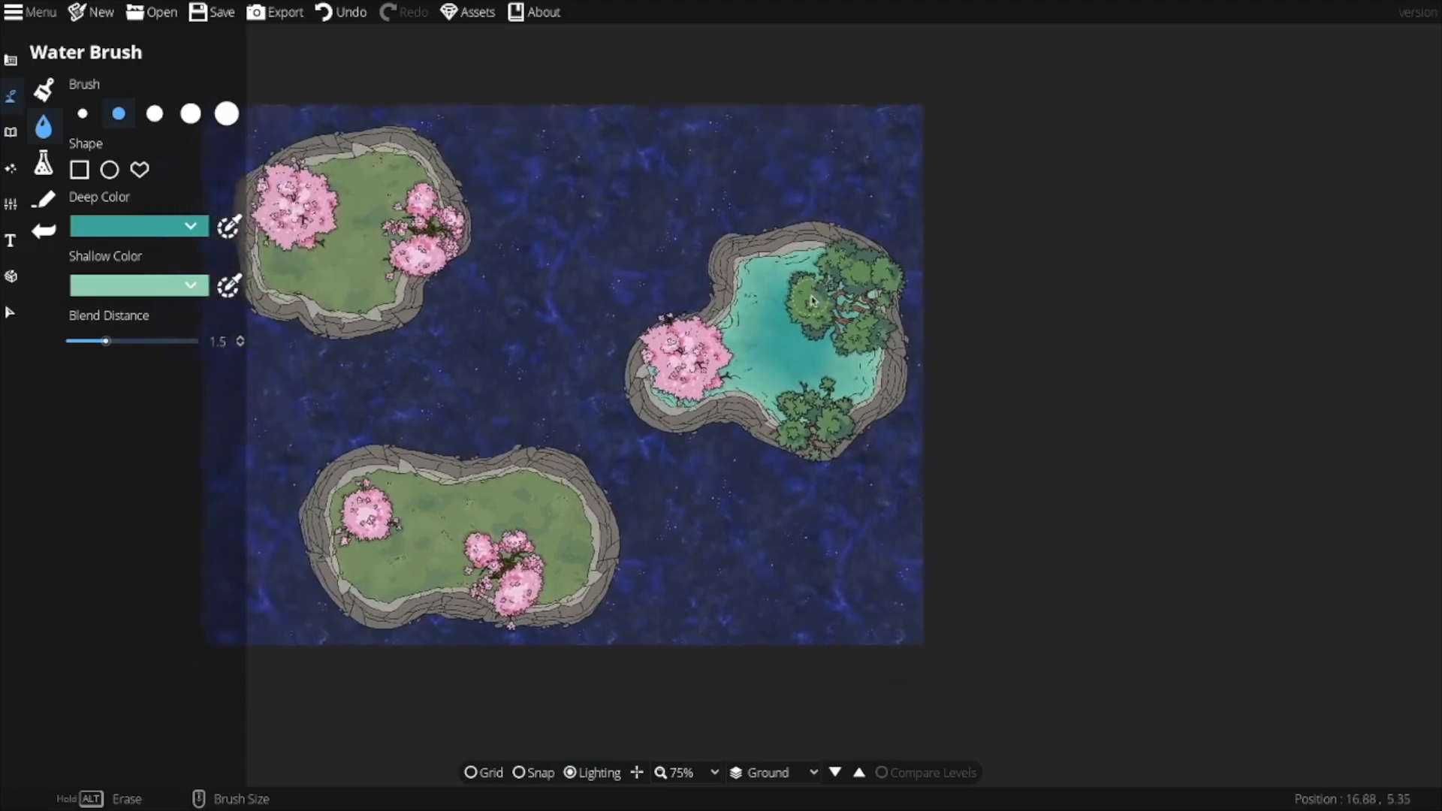
Lay a wooden plank bridge with the Path Tool between the pond island and the lower island.
left_click(10, 135)
left_click(82, 126)
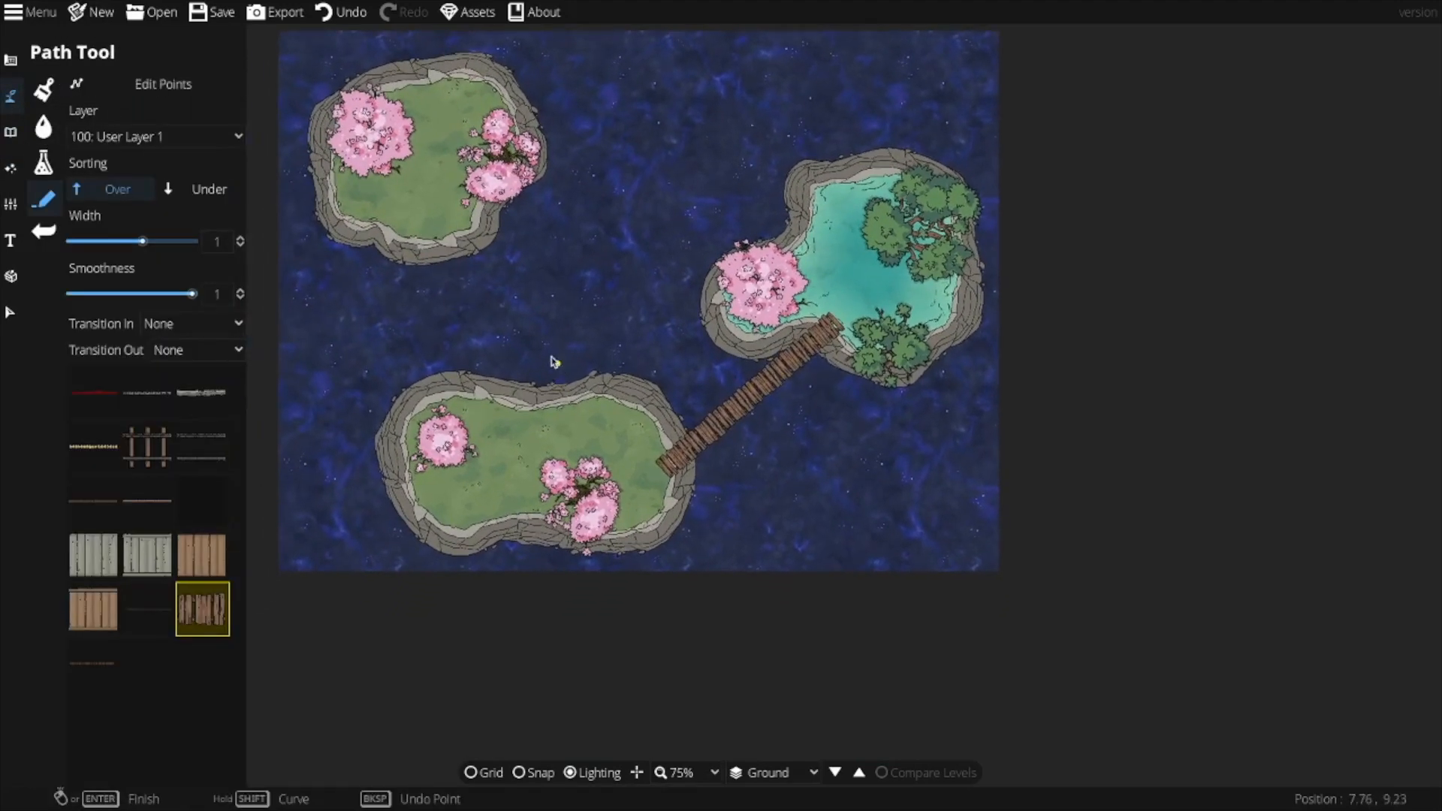
left_click_drag(551, 357, 632, 420)
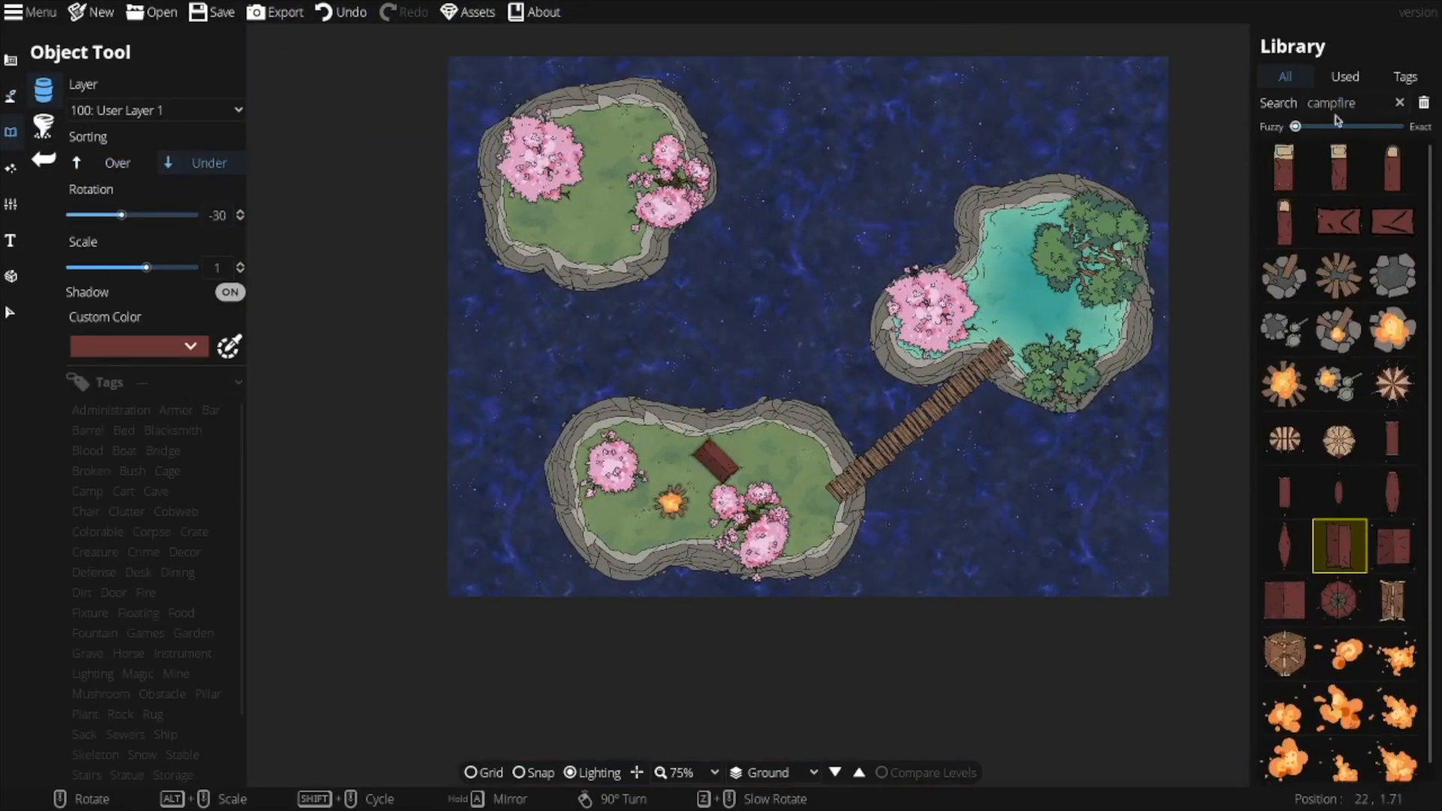
Build a camp on the lower island using campfire, tent, crate and smoke objects from the library.
left_click(618, 515)
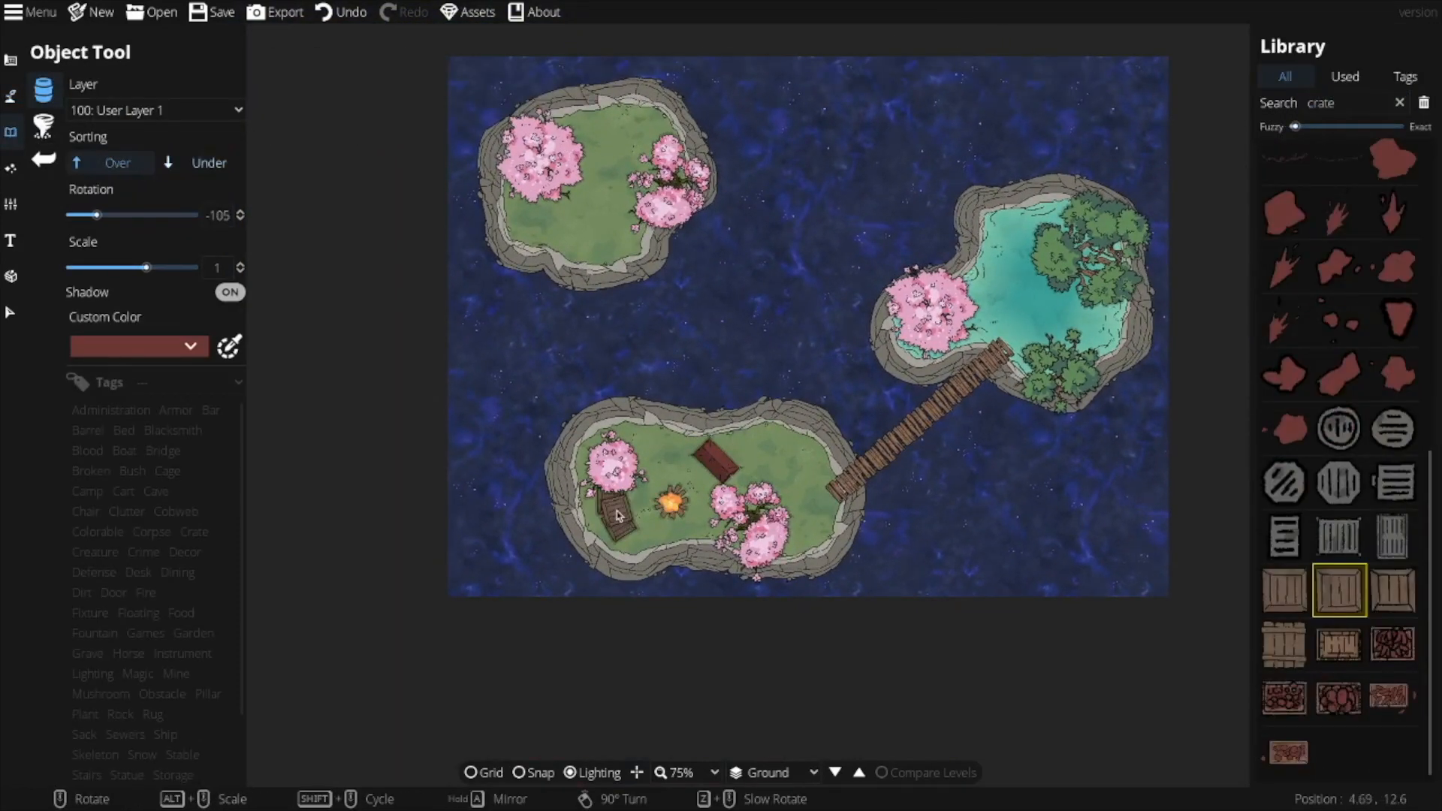
type("smoke")
left_click(1339, 167)
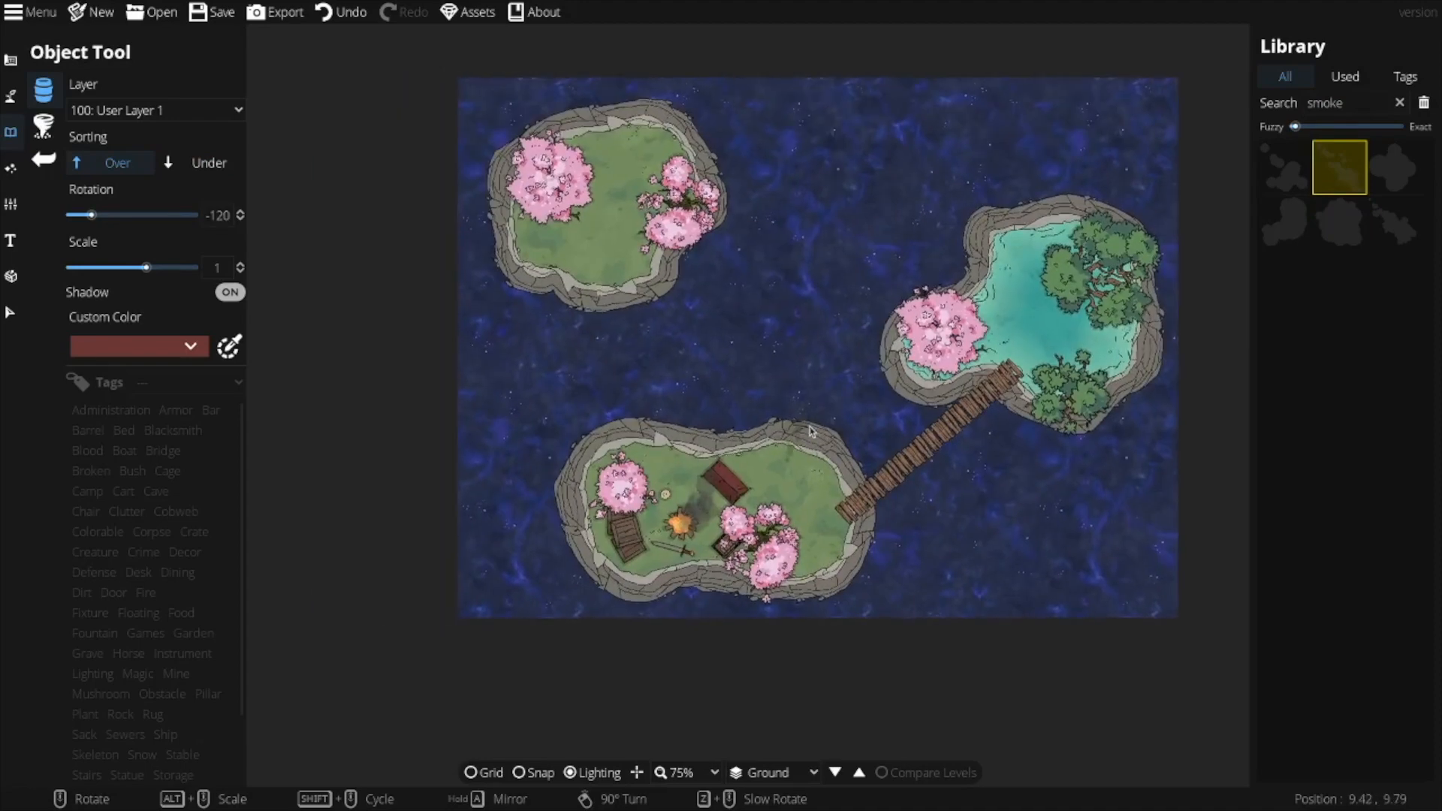
Load Terrain Grass and Terrain Sand into the last two terrain slots and paint grass, sand and moss patches on the two left-hand islands.
left_click(10, 96)
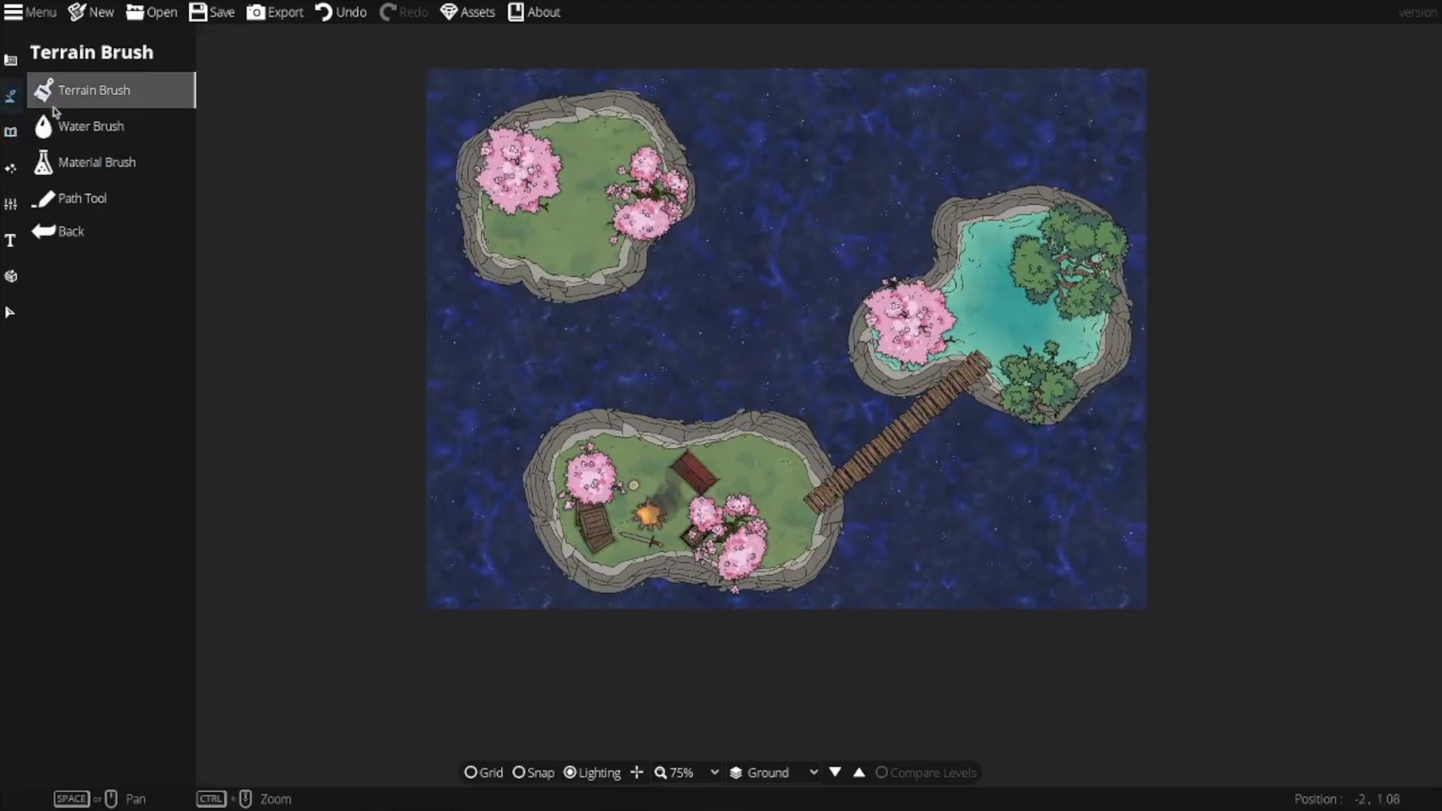
left_click(54, 105)
left_click(182, 397)
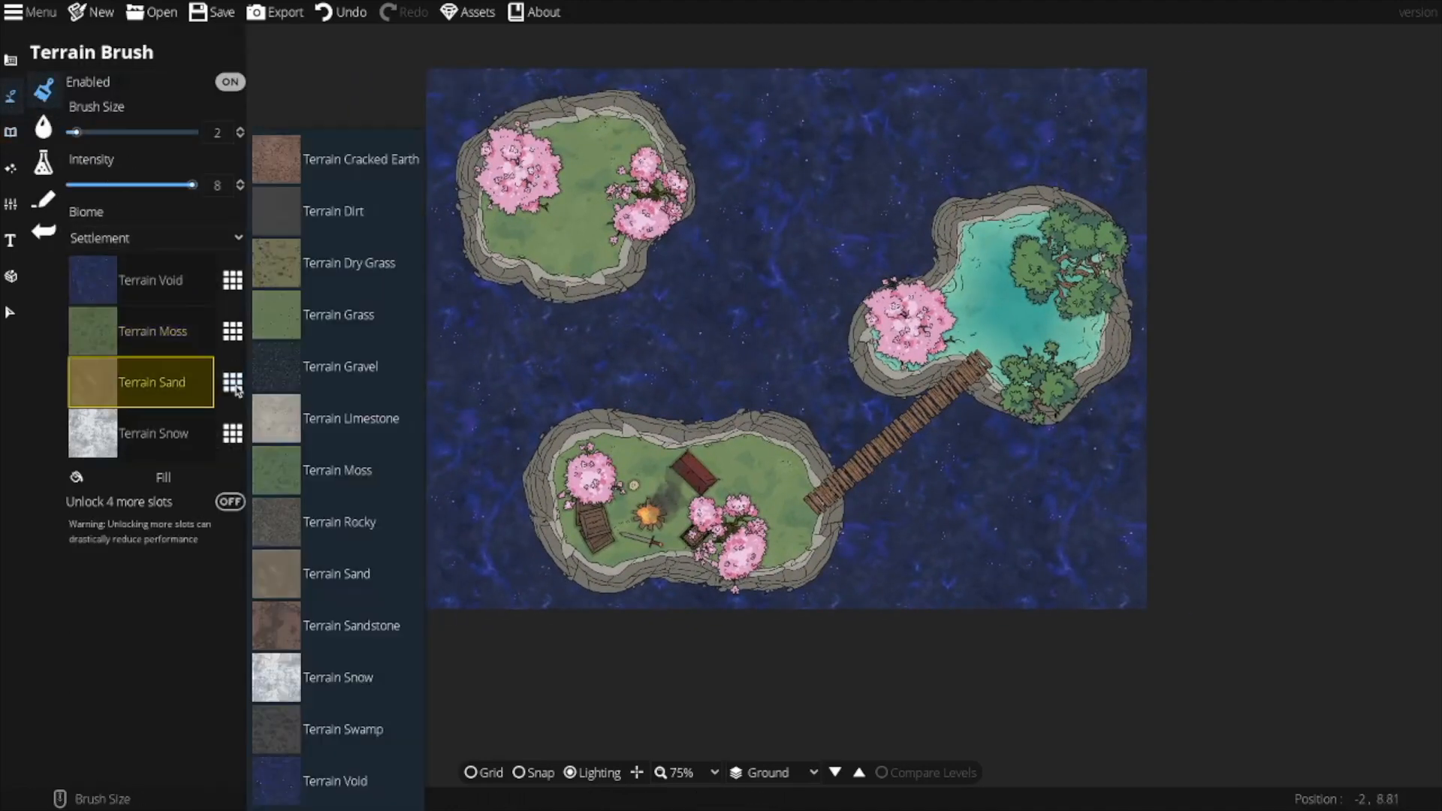
left_click(353, 310)
scroll(632, 484, "down", 1)
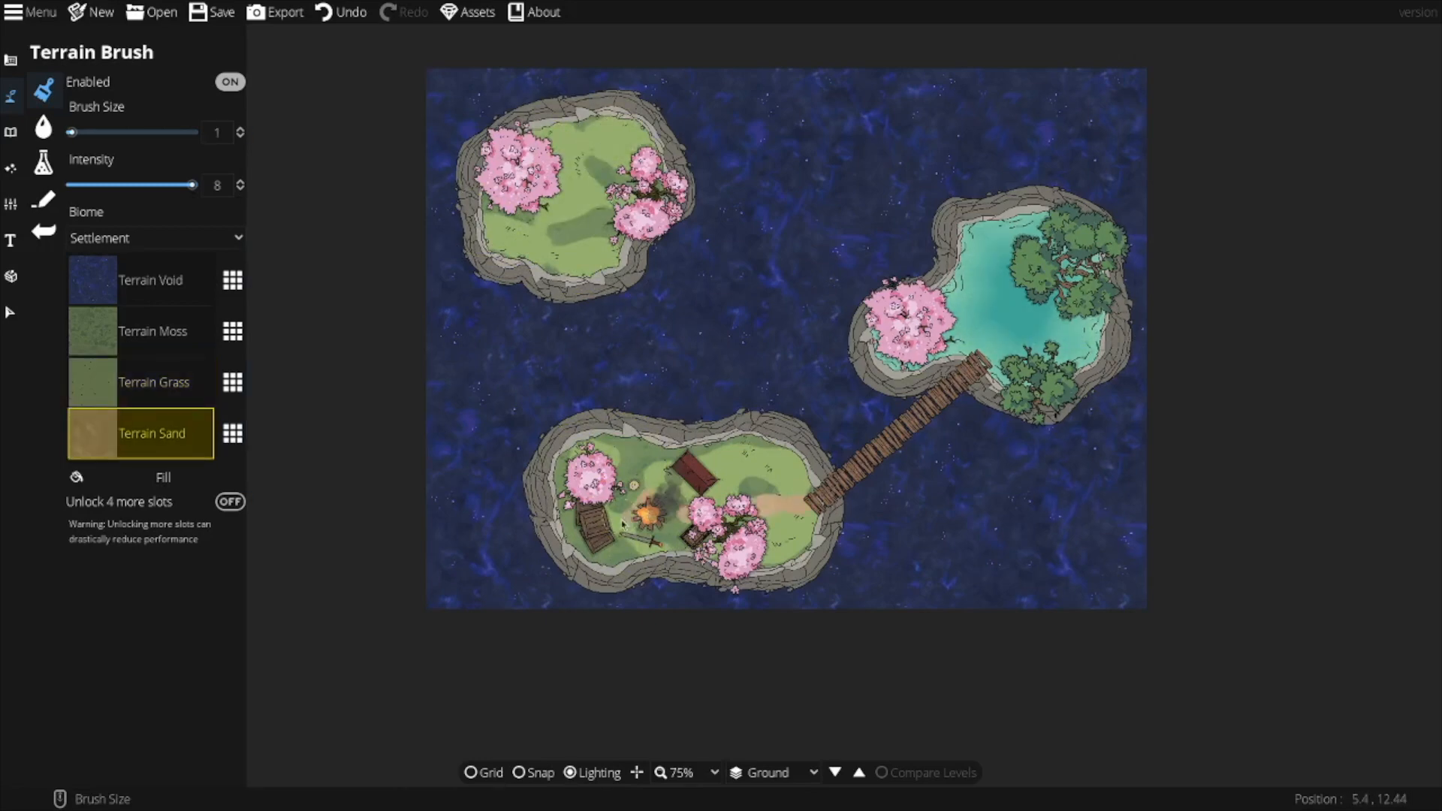
left_click(210, 328)
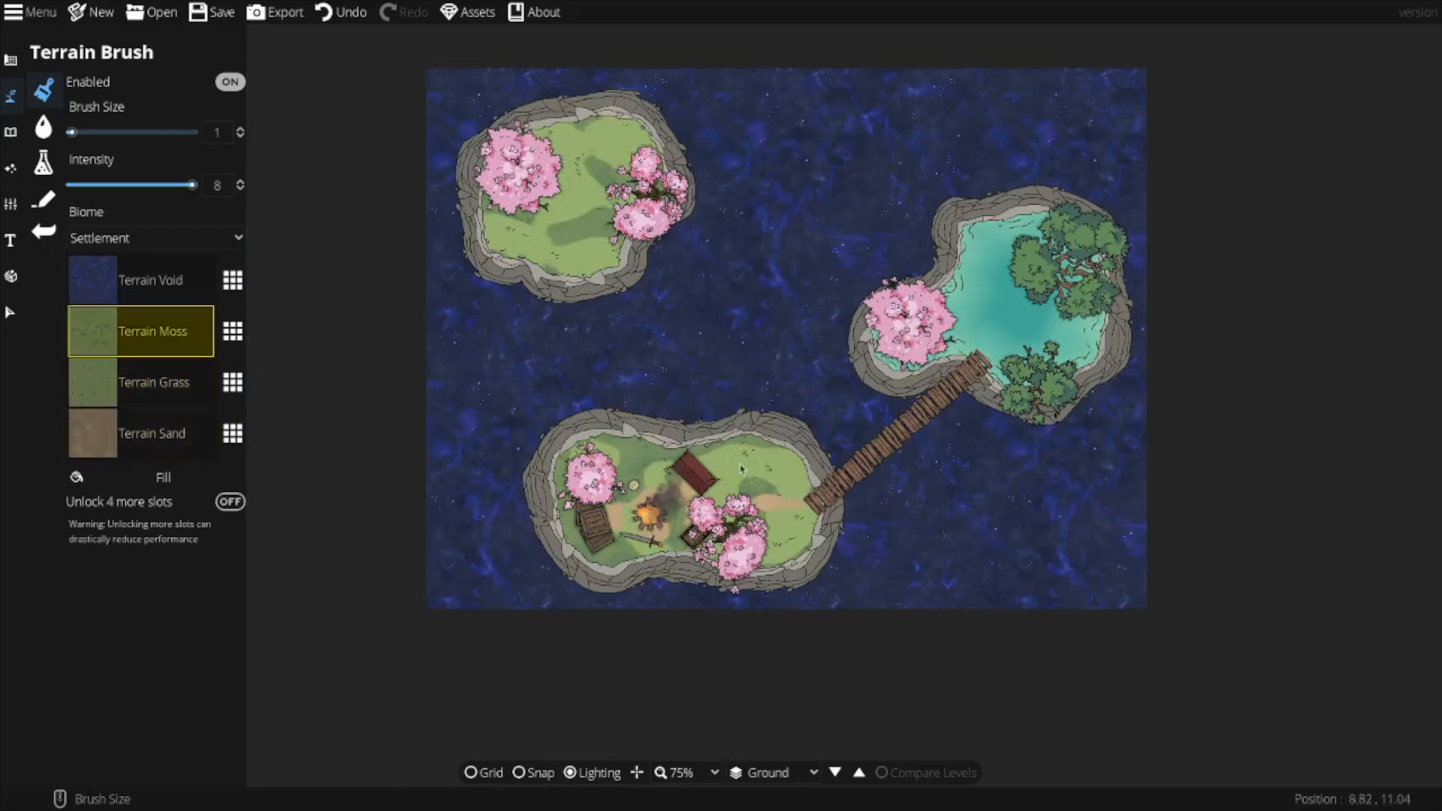
Tint the map's ambient light a dusky purple.
left_click(12, 174)
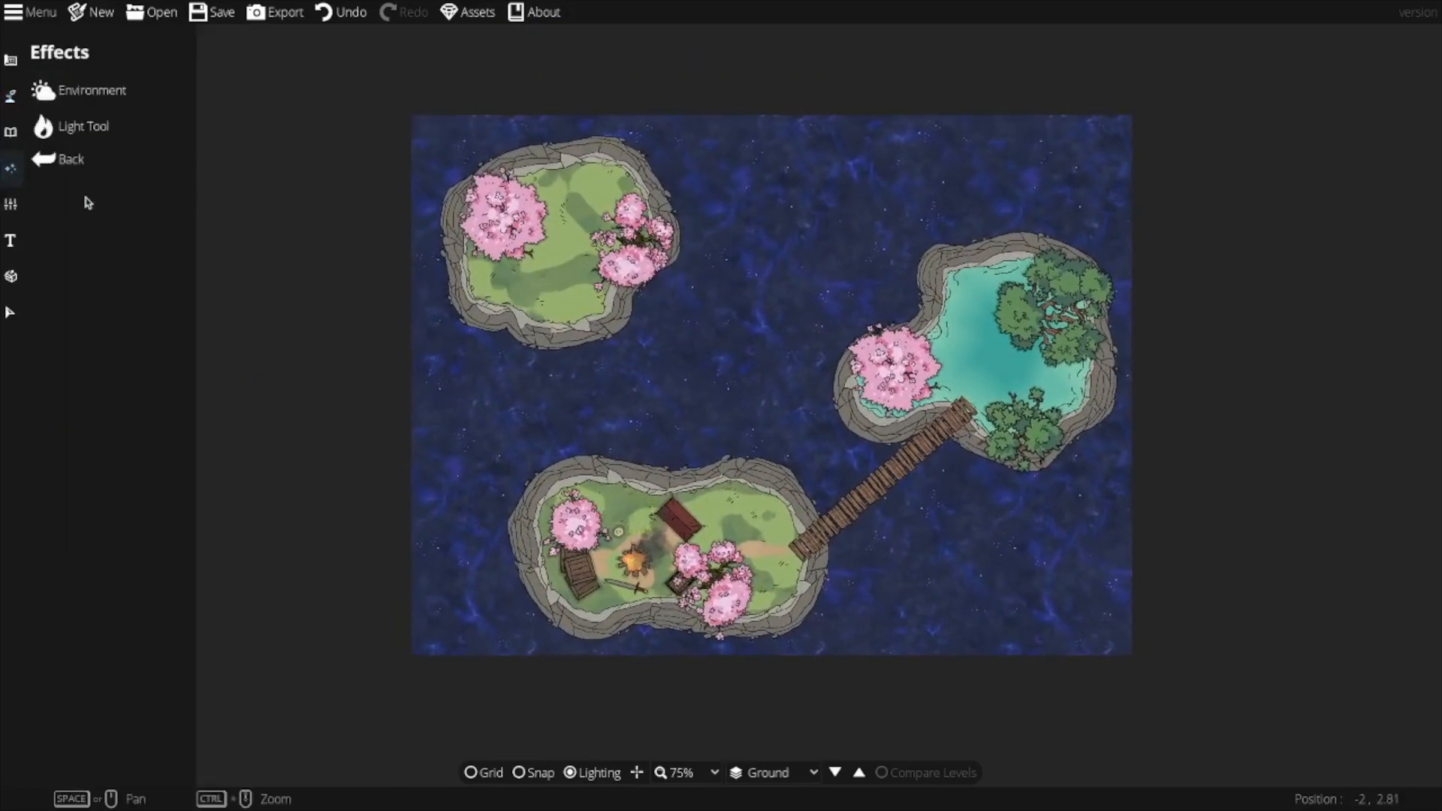
left_click(67, 126)
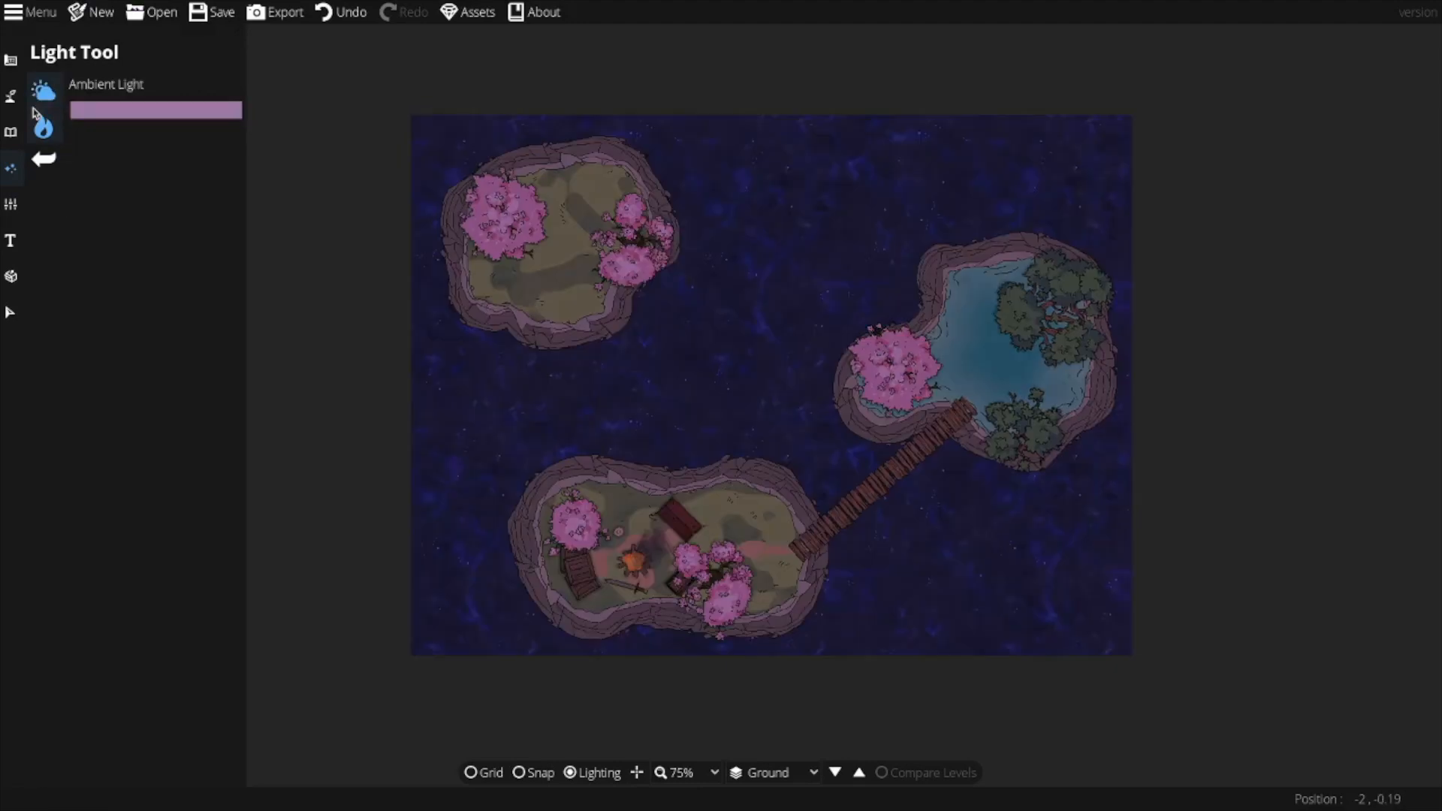
Place a warm light over the campfire on the lower island.
left_click(42, 126)
left_click(145, 332)
left_click(92, 334)
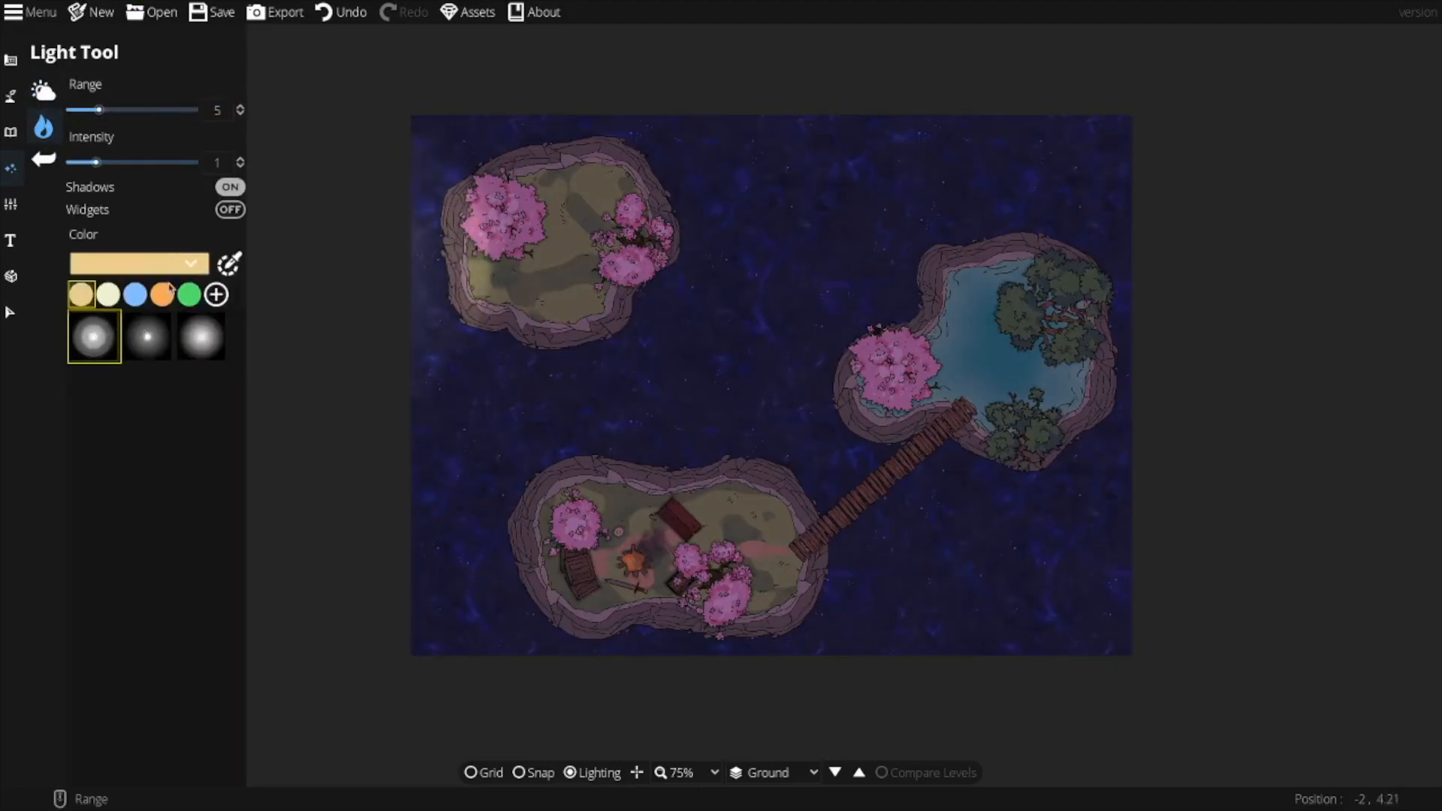
left_click(170, 269)
left_click(111, 298)
Place a light blue light with the widest glow style and a range of 4.5 over the pond.
left_click(137, 272)
left_click(135, 294)
scroll(807, 398, "down", 4)
scroll(895, 377, "up", 2)
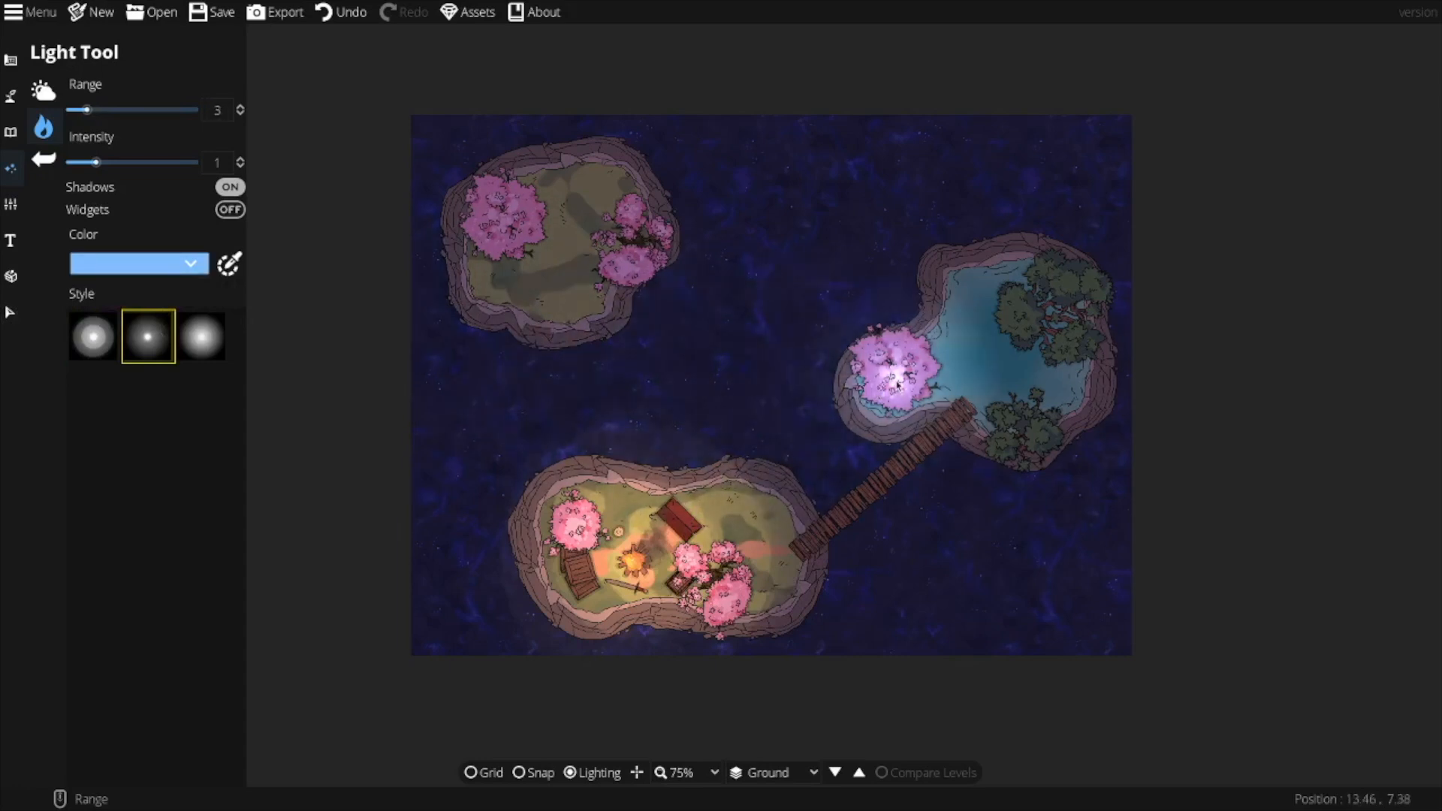
scroll(893, 375, "down", 2)
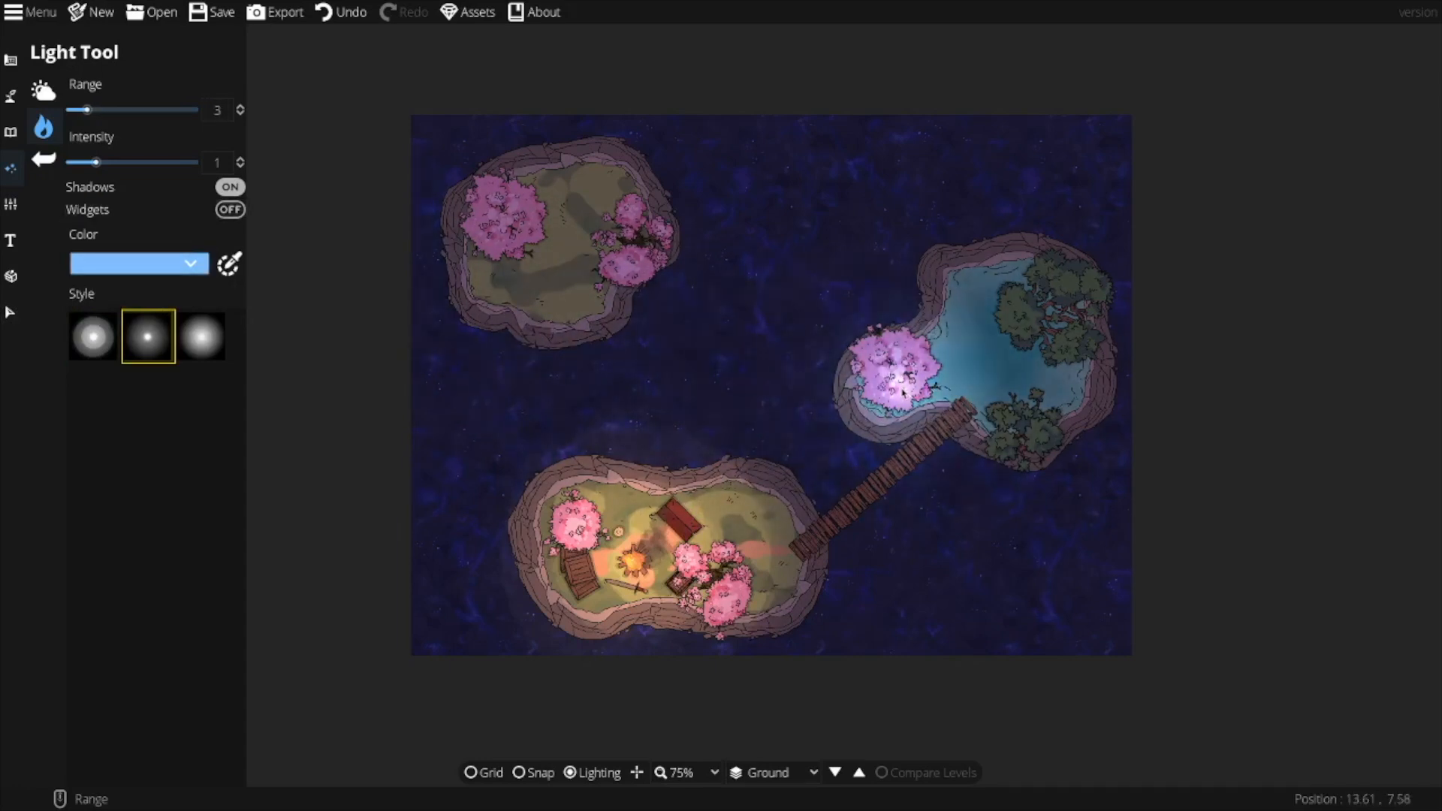
left_click(198, 342)
scroll(1028, 355, "up", 4)
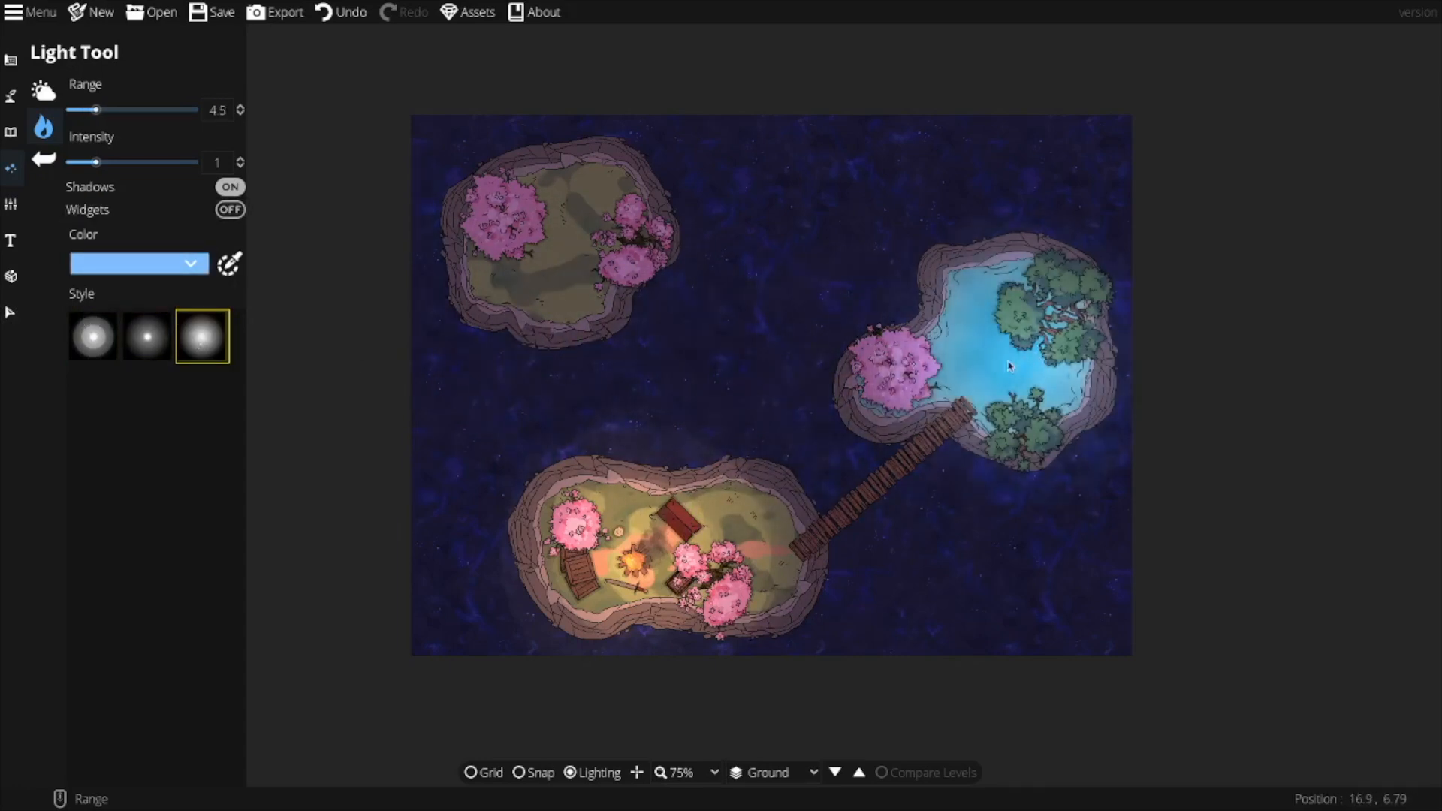
left_click(985, 361)
scroll(985, 360, "down", 6)
Search the library for "lamp", place lamps at the bridge ends and on the upper-left island, and give them small lights.
left_click(11, 96)
left_click(94, 501)
left_click(871, 565)
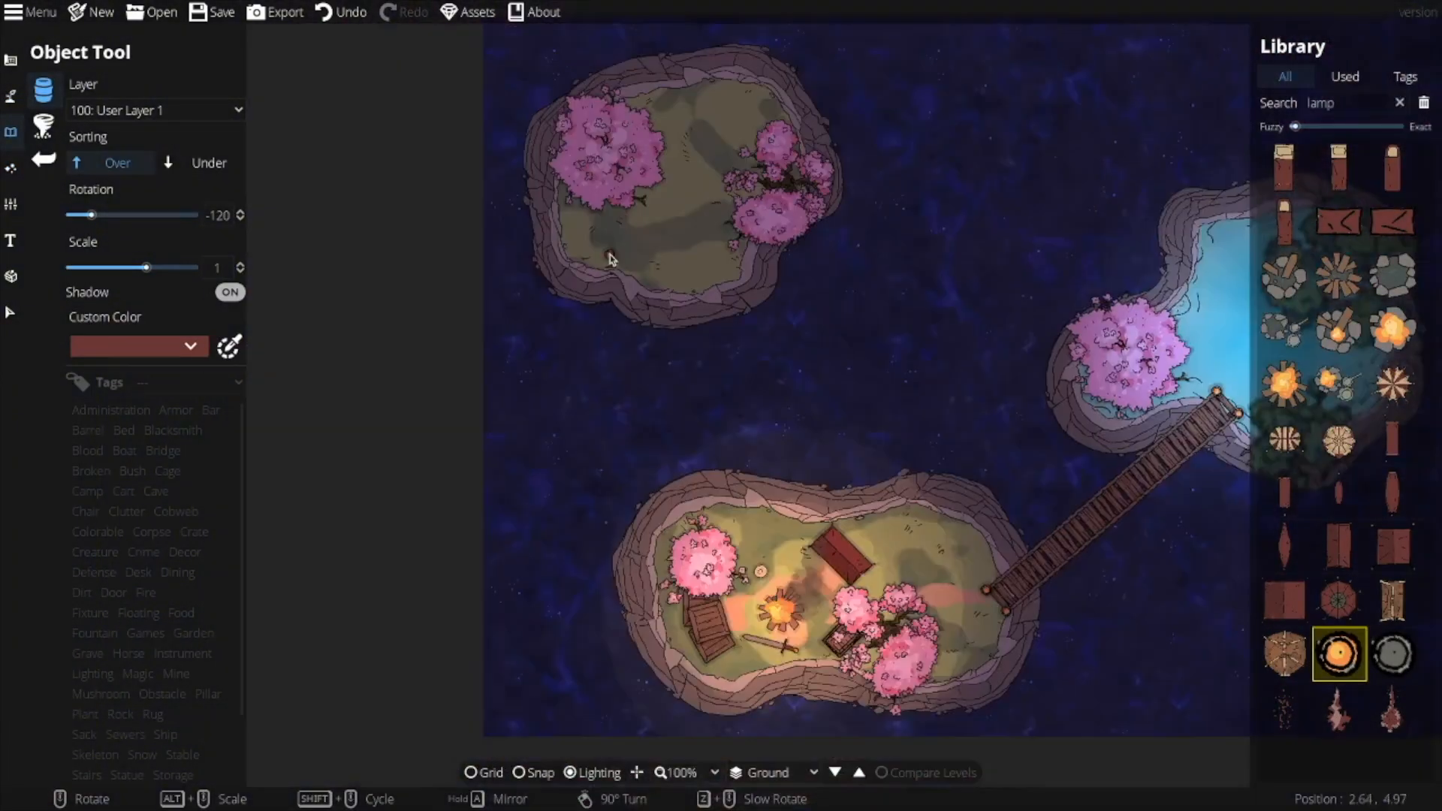
left_click(10, 168)
left_click(217, 162)
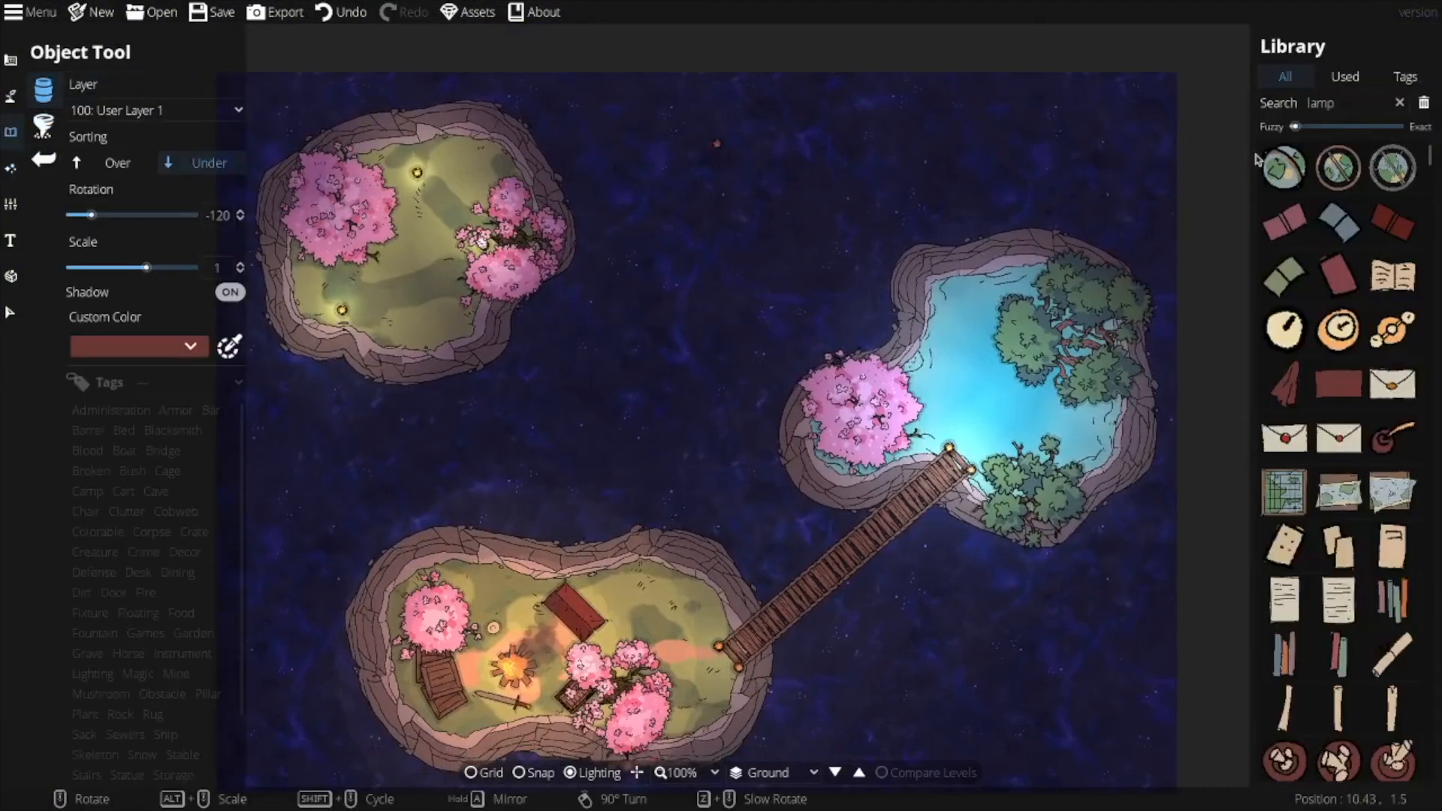
Search the library for "treasure" and "gold", and scatter gold piles in the pond on the -100: Below Water layer.
type("treasure")
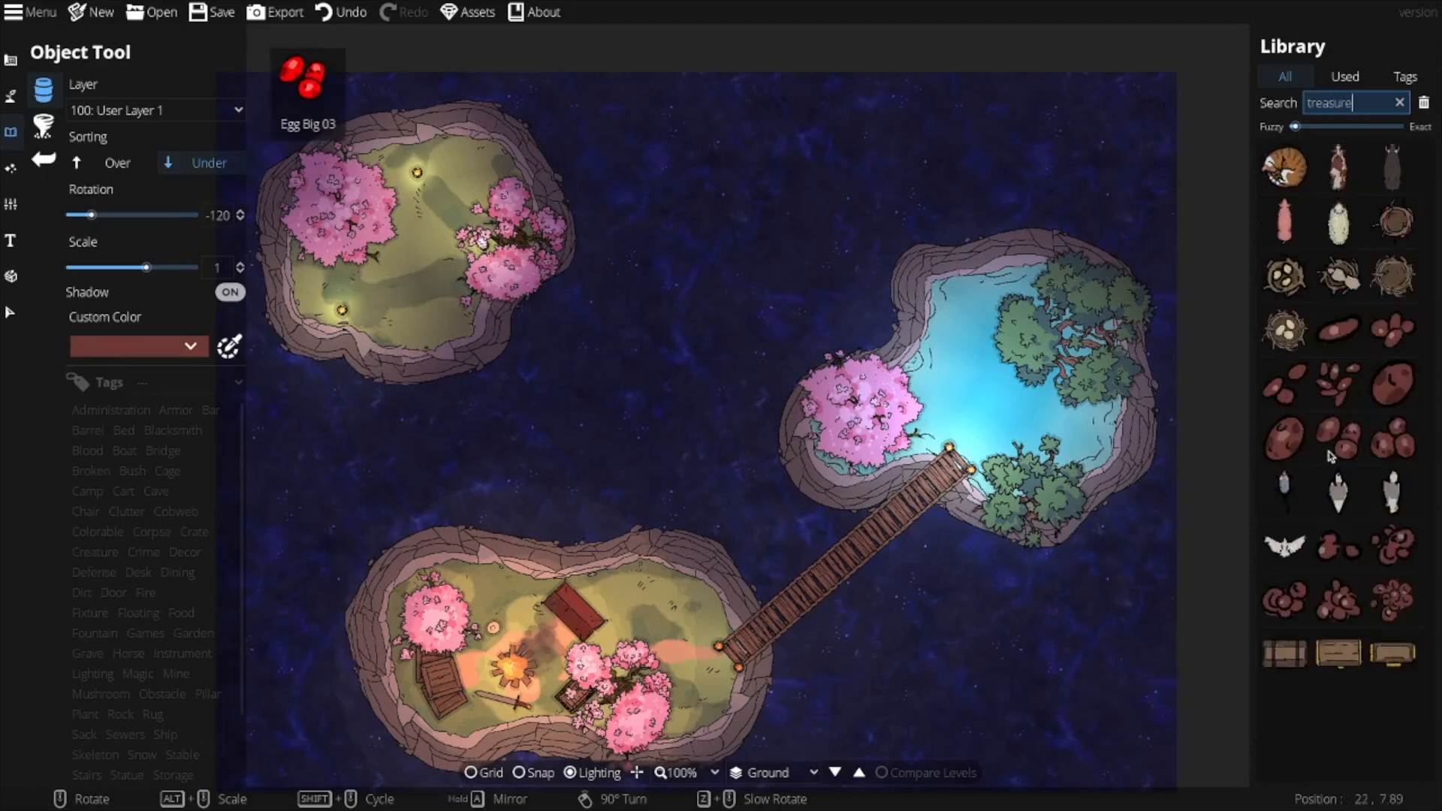
type("go")
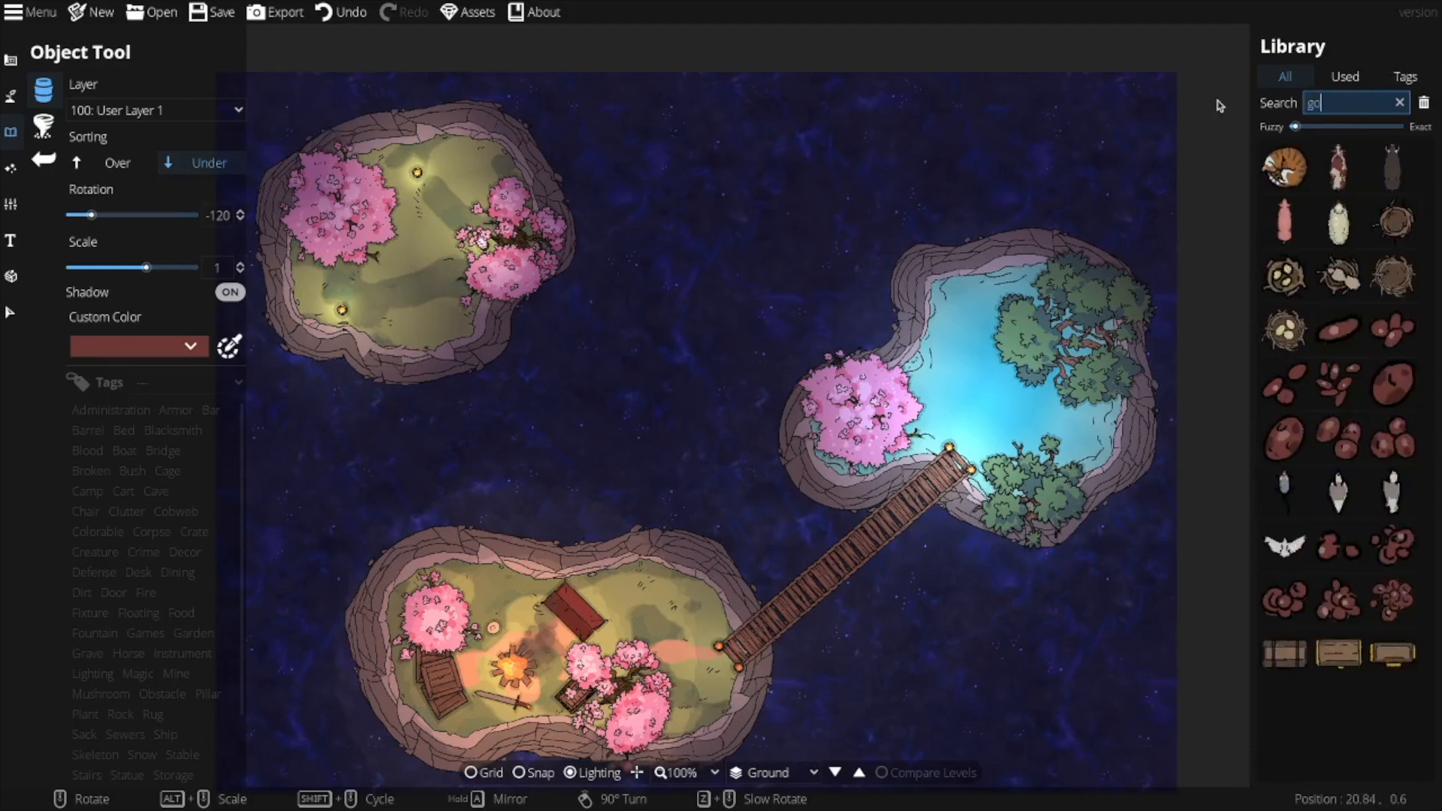
type("ld")
left_click(1338, 166)
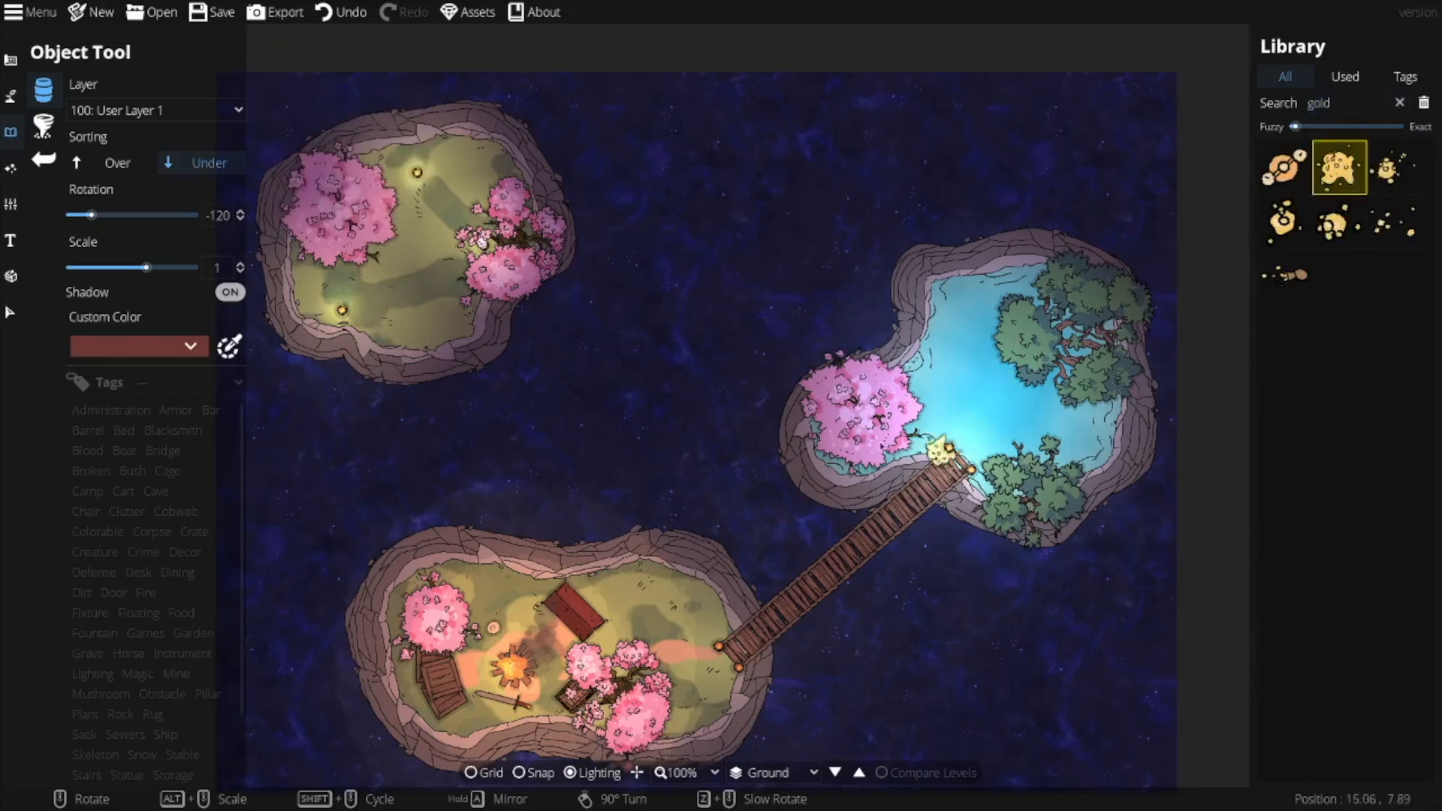
left_click(174, 111)
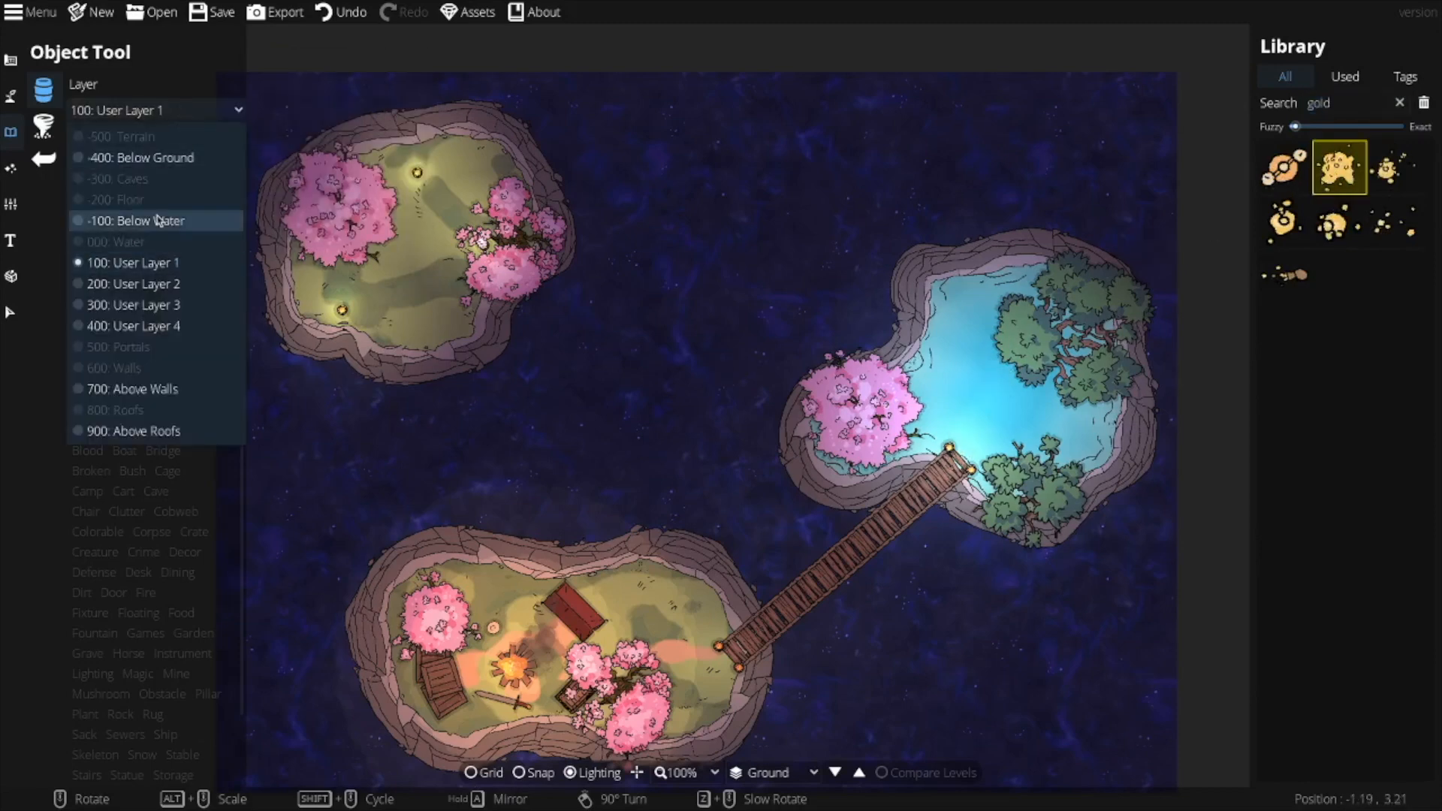
left_click(161, 222)
left_click(976, 394)
left_click(44, 126)
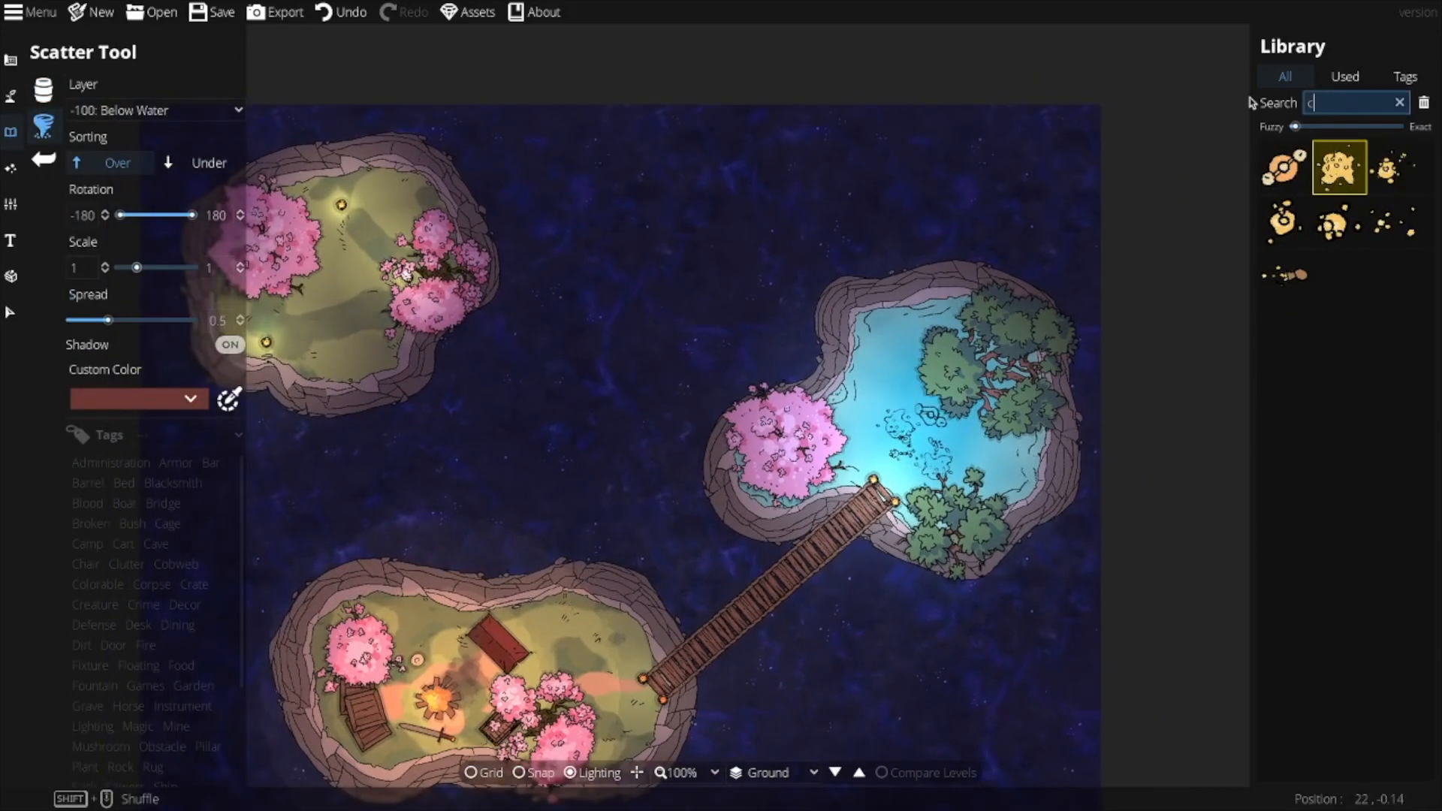
Search the library for "chest" and place chests around the sunken gold on the Below Water layer.
type("chest")
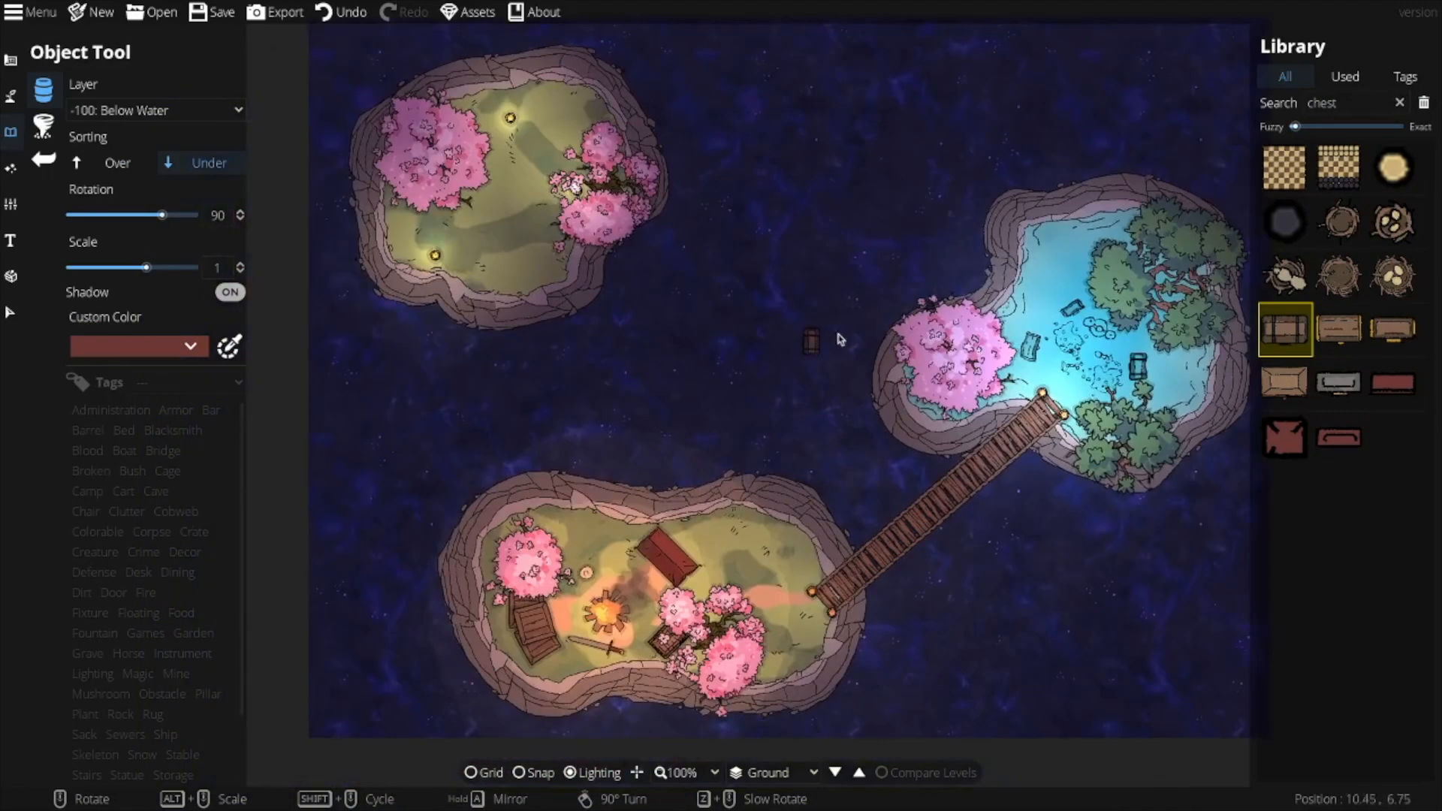
left_click_drag(839, 339, 1009, 287)
left_click_drag(820, 367, 697, 422)
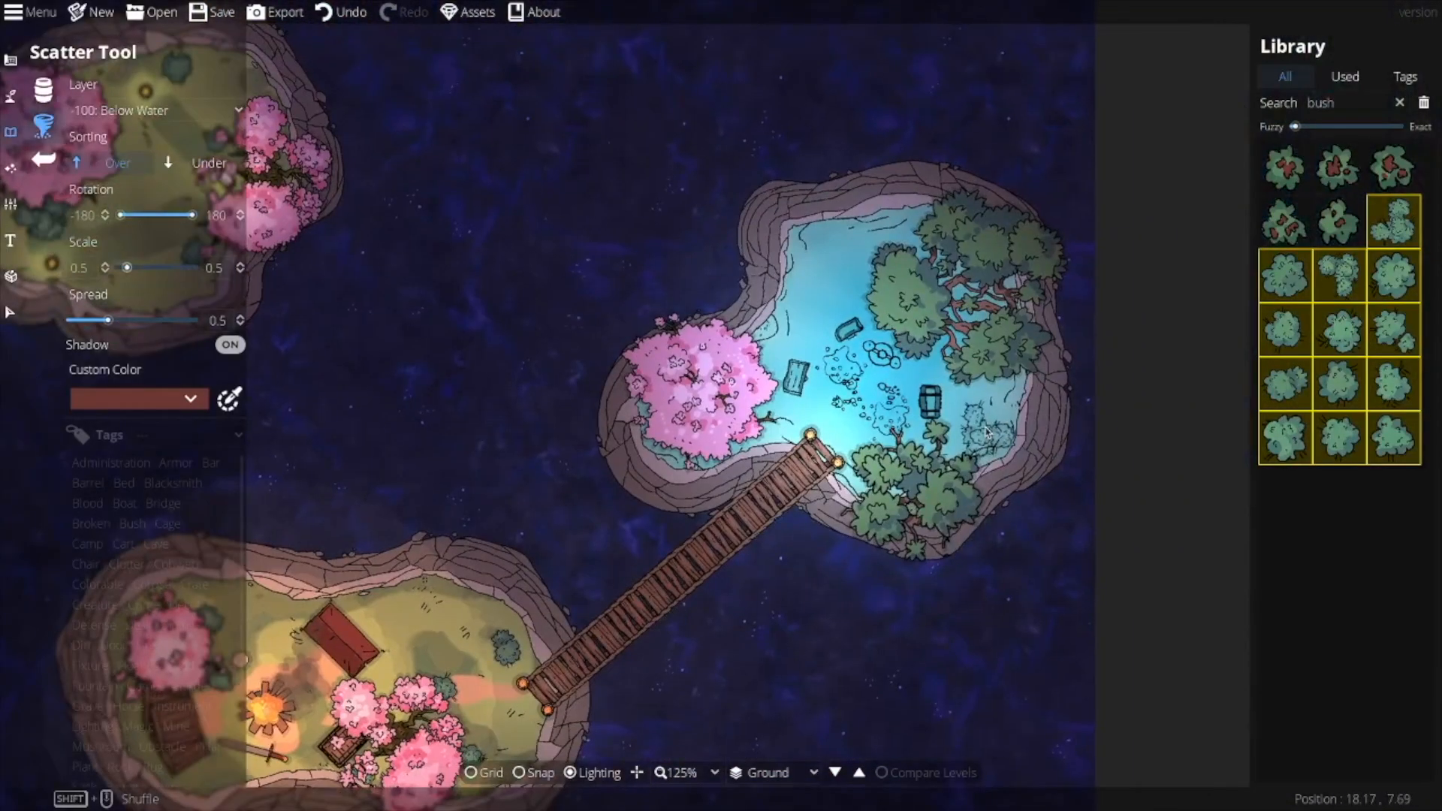
Scatter green bushes at scale 0.5 around the trees and edges of the islands.
left_click_drag(586, 380, 706, 369)
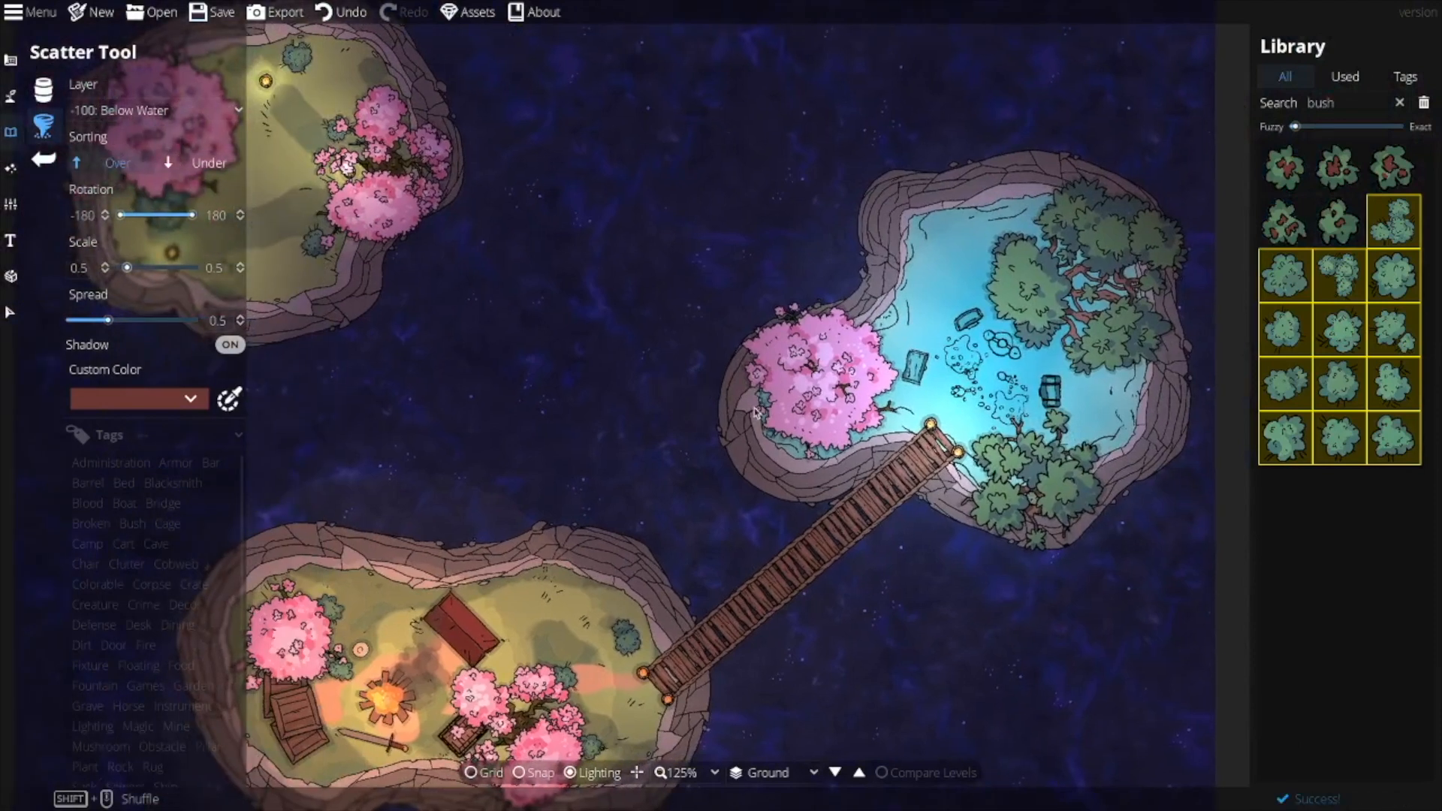
left_click_drag(764, 415, 853, 416)
scroll(929, 354, "down", 3)
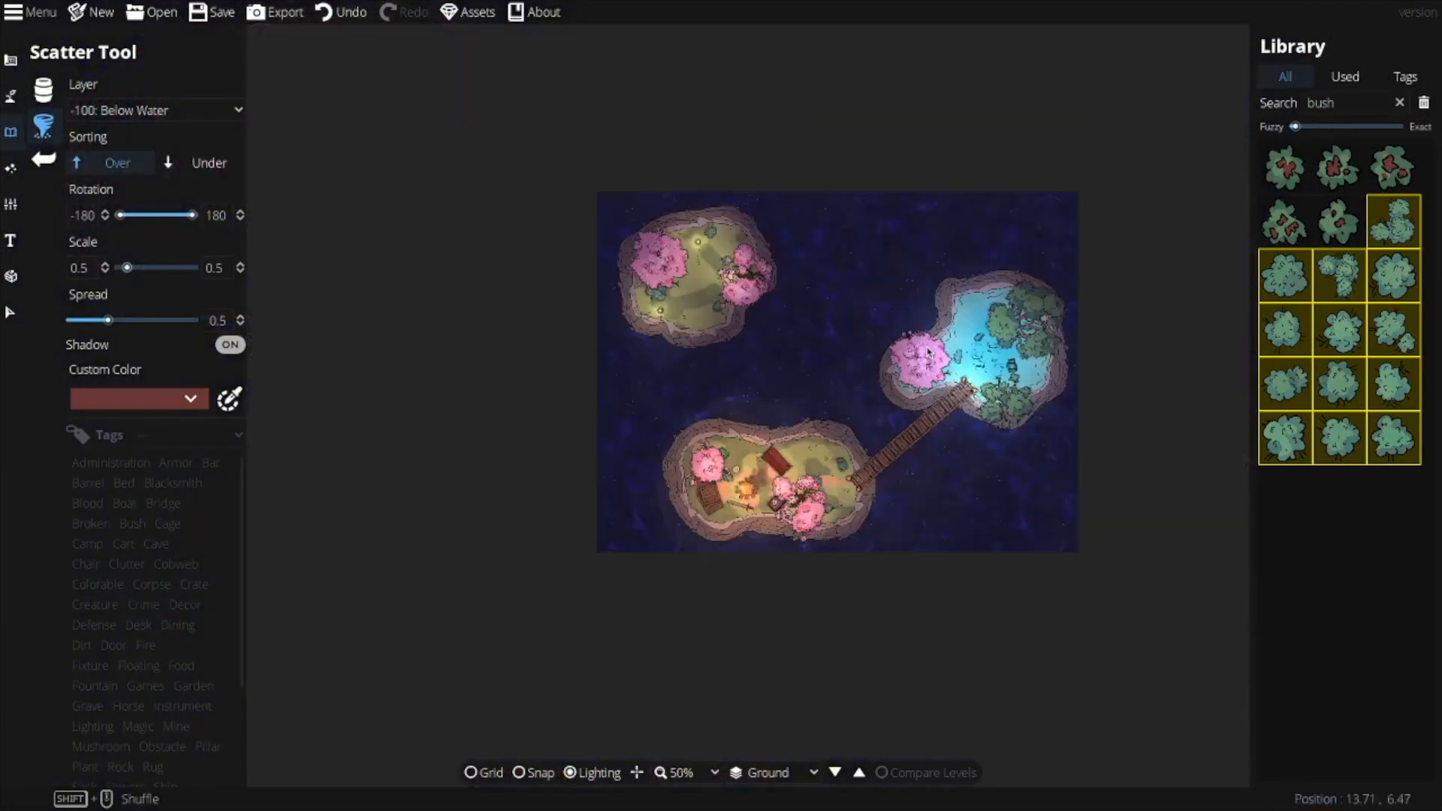
scroll(929, 354, "up", 2)
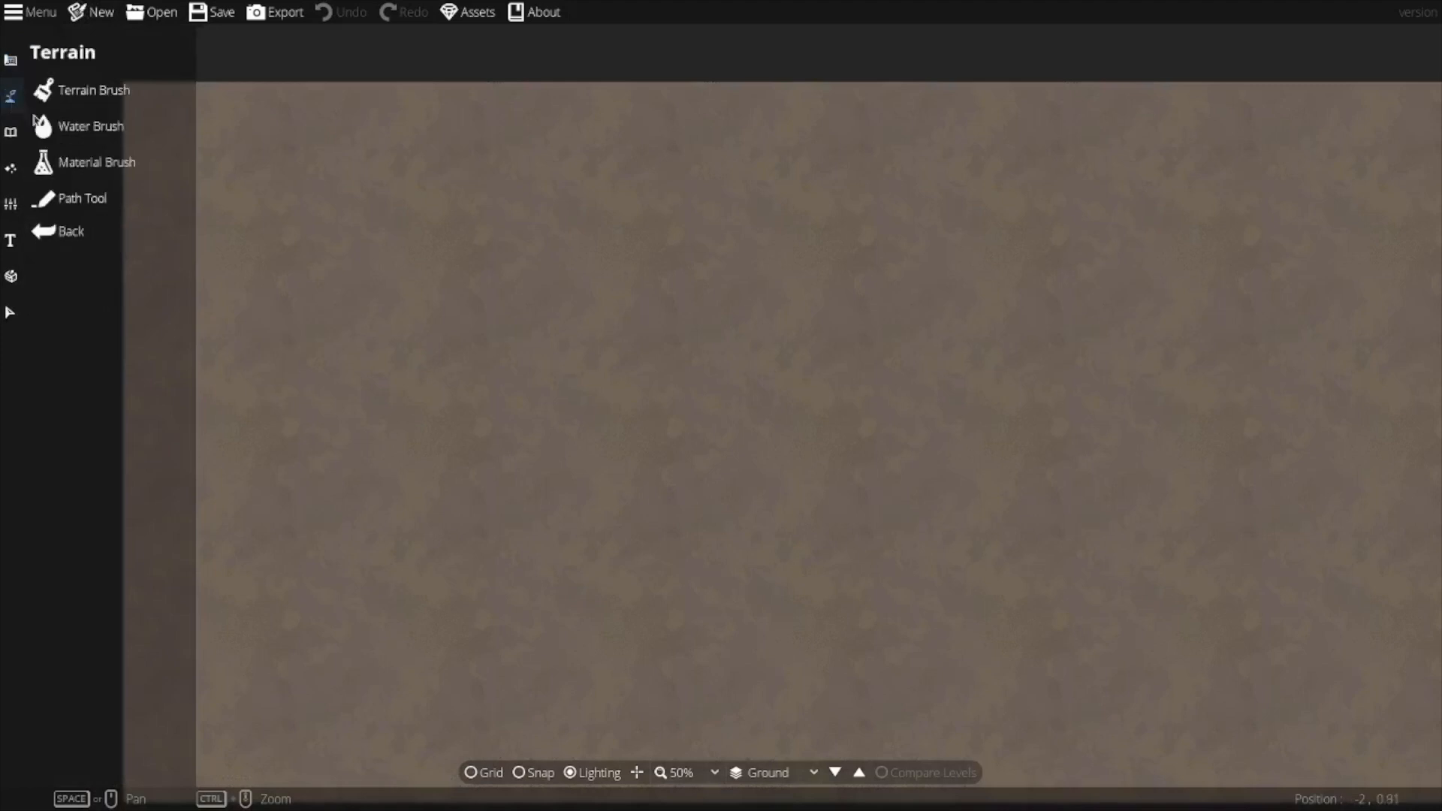
left_click(96, 162)
left_click(44, 89)
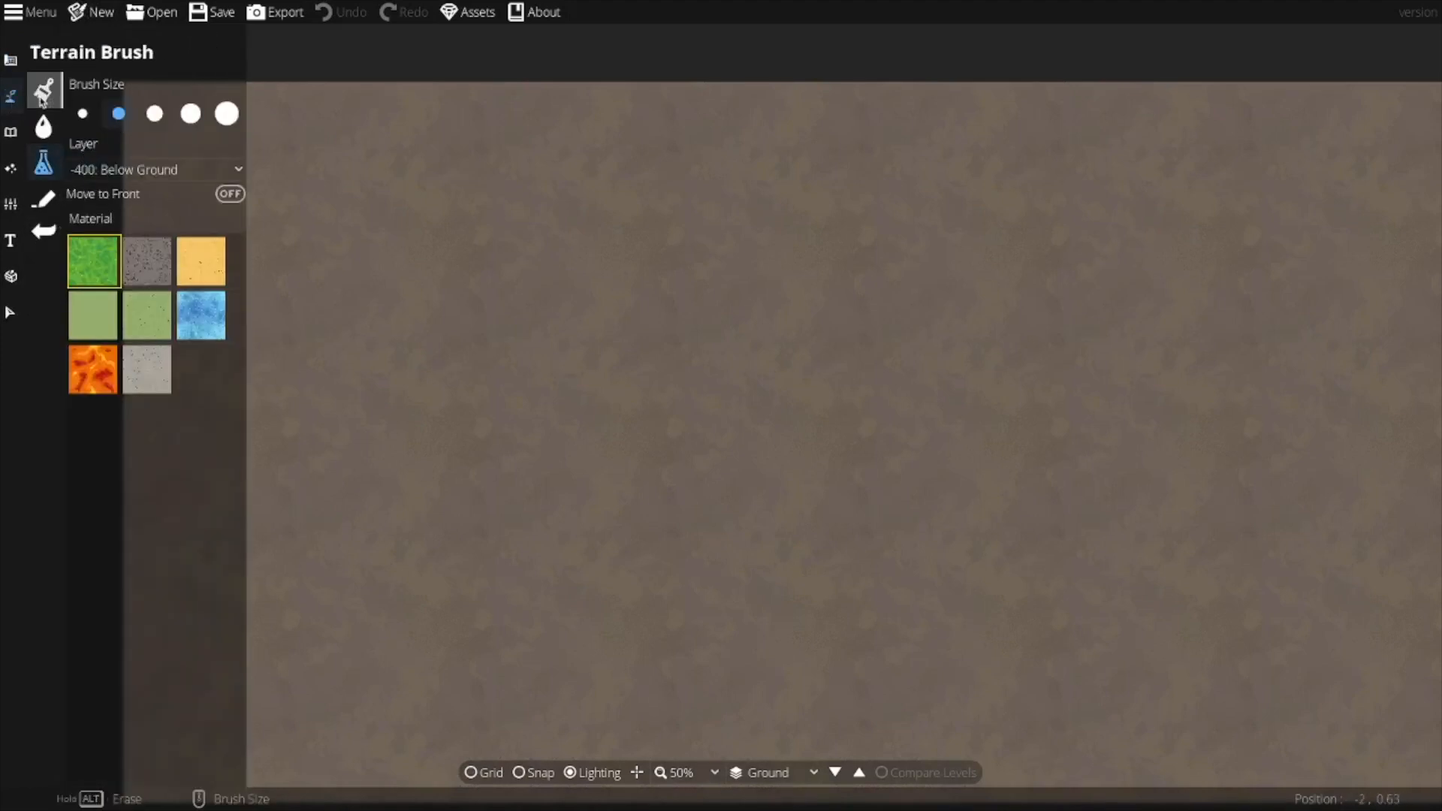
left_click(48, 169)
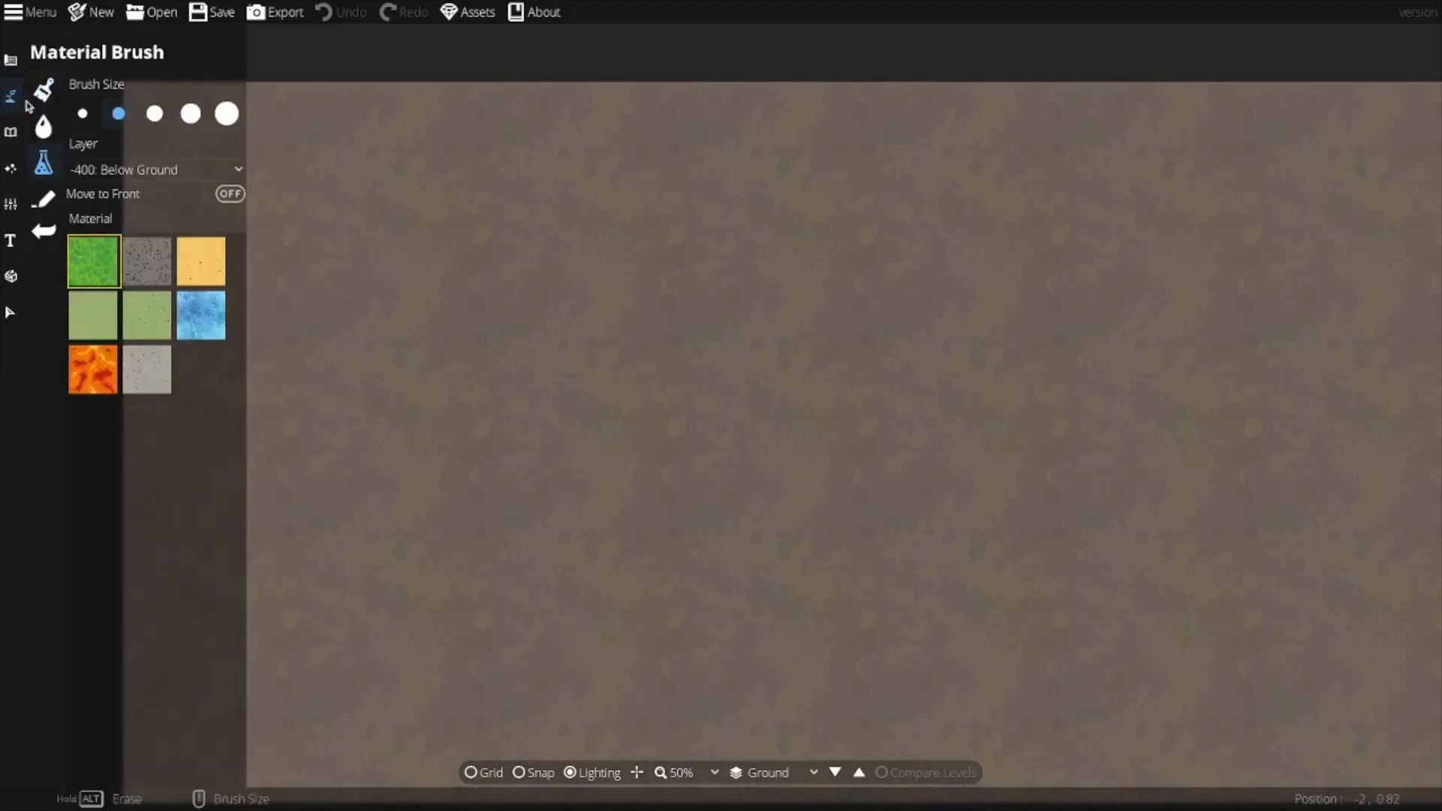
Replace the new map's base Terrain Dirt slot with Terrain Moss after trying Terrain Grass.
left_click(43, 90)
left_click(178, 286)
left_click(233, 280)
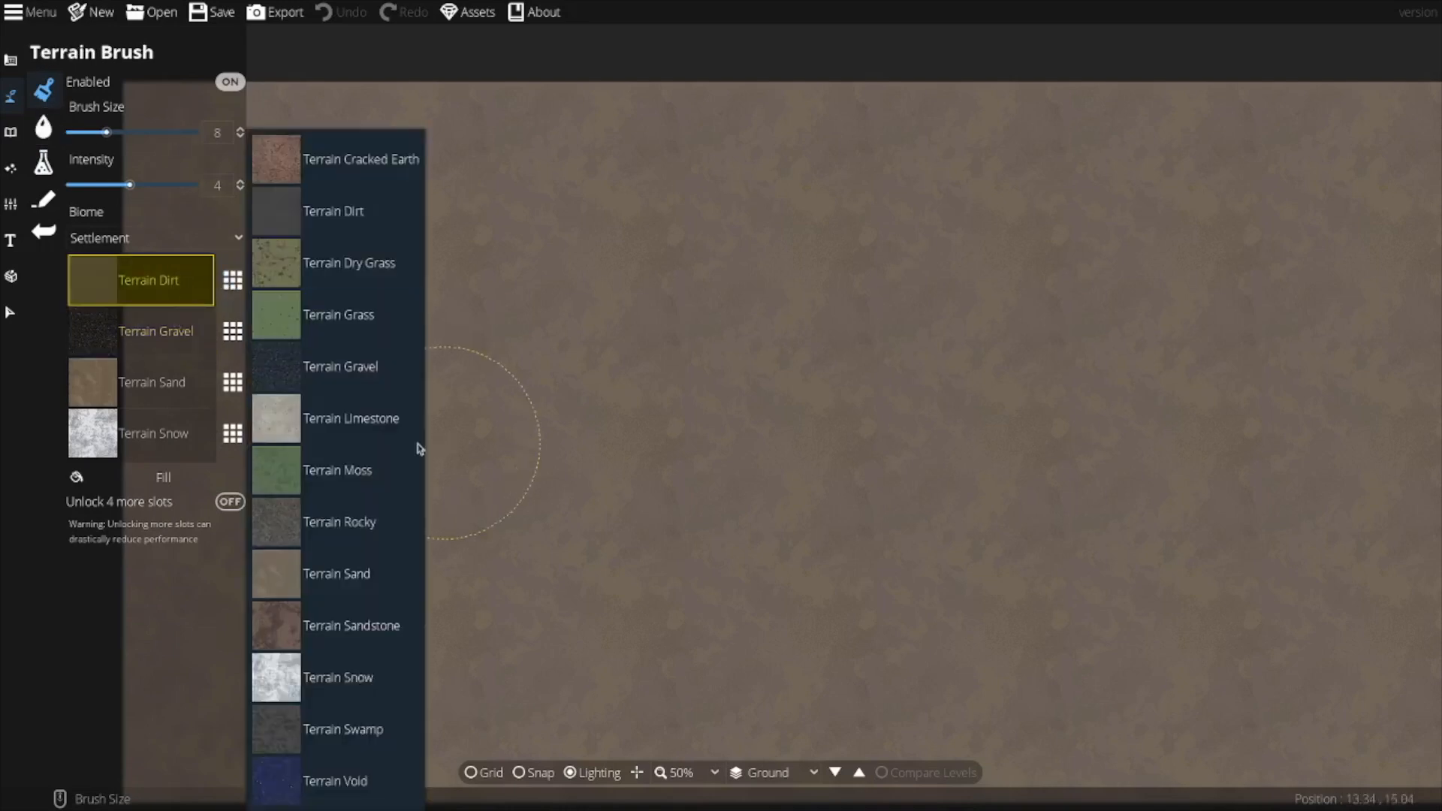
left_click(349, 298)
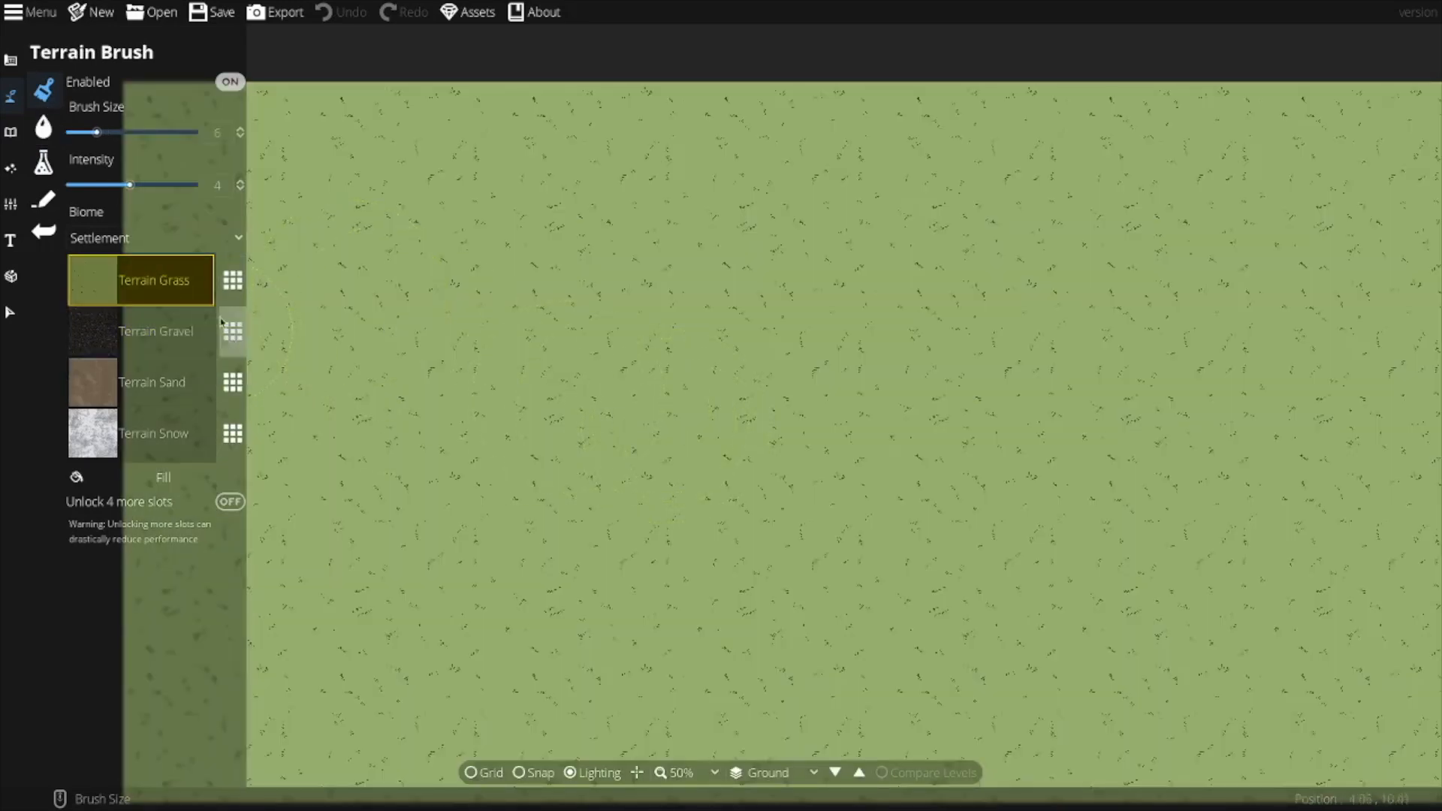
left_click(244, 290)
left_click(338, 460)
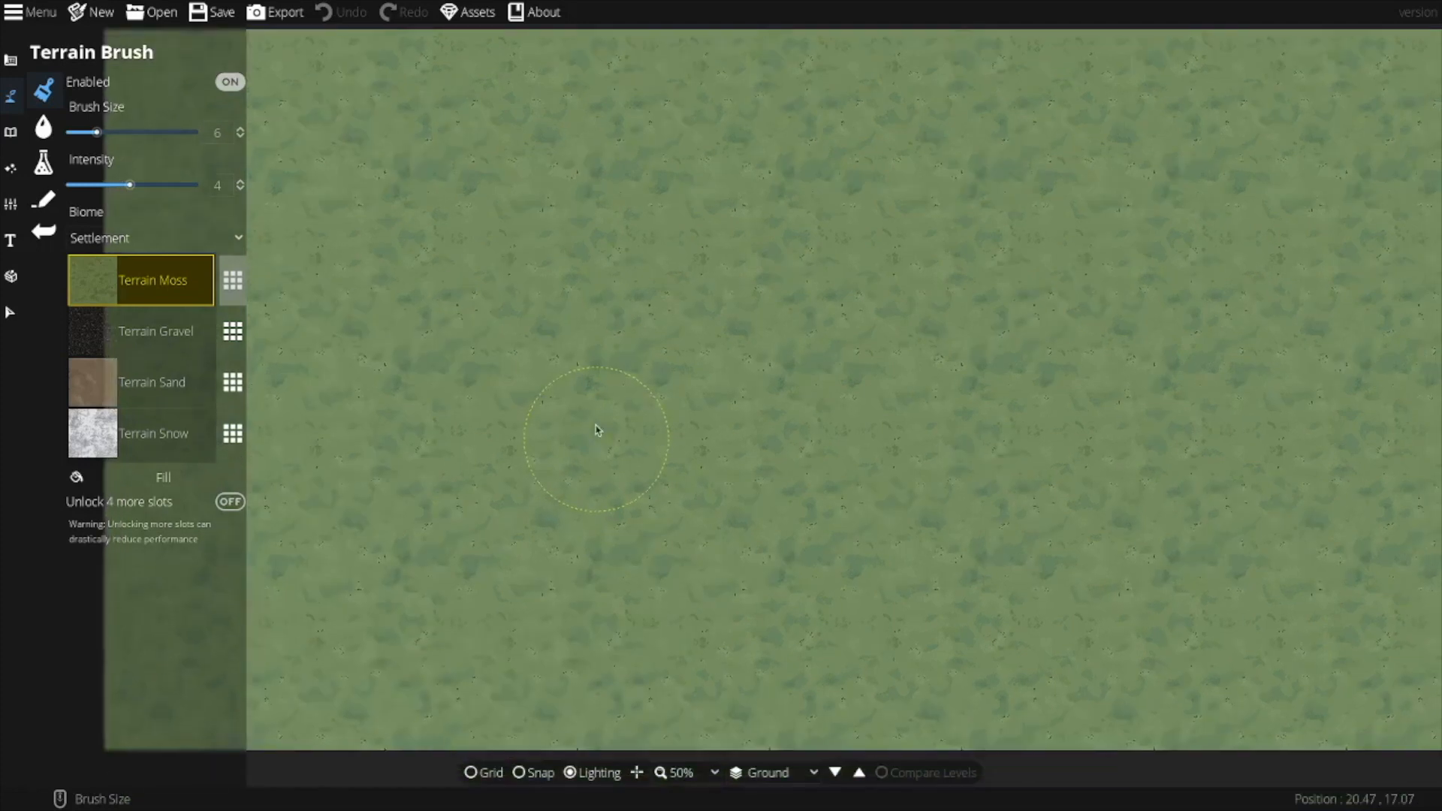
left_click_drag(763, 425, 765, 417)
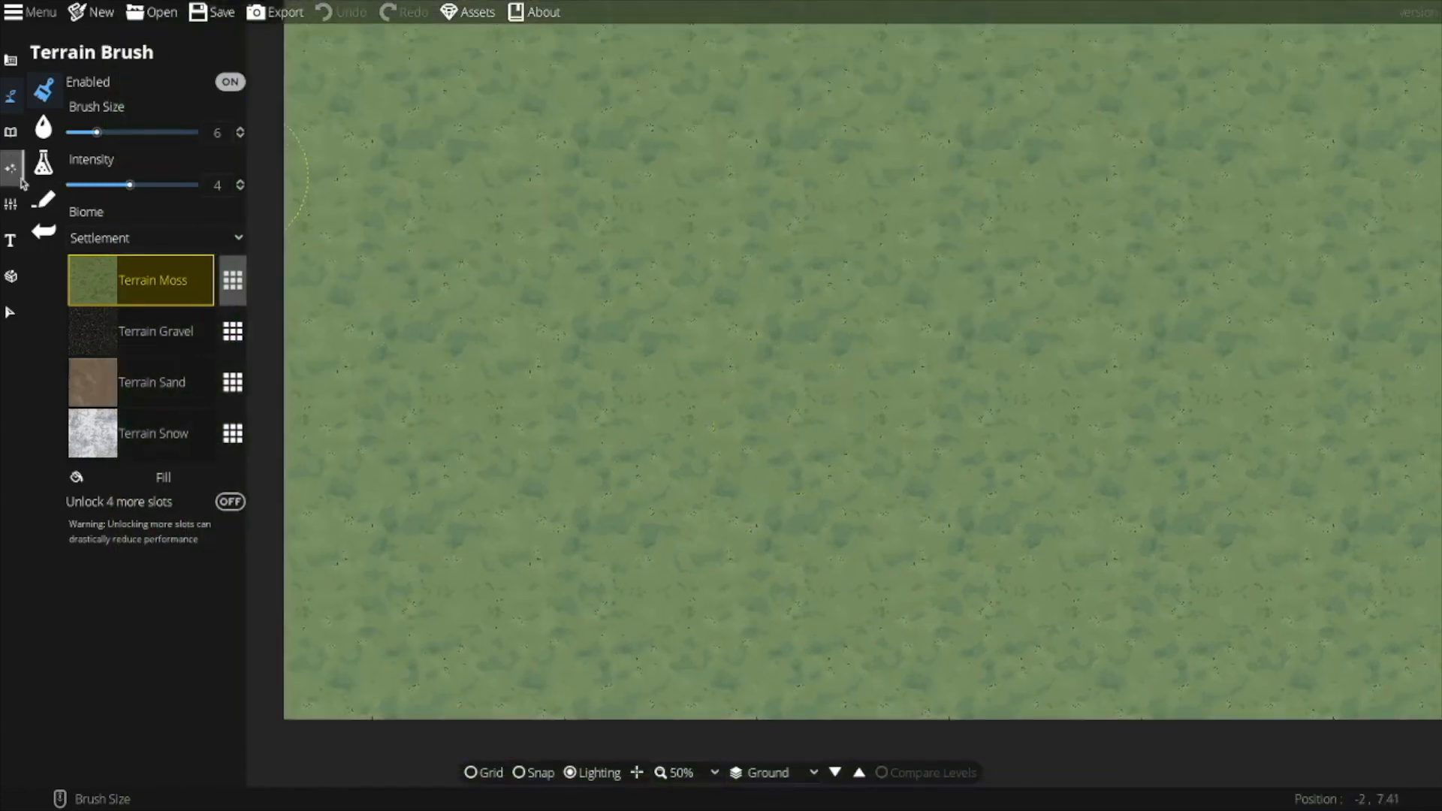
Set the Water Brush's deep color to the teal 11a399.
left_click(14, 131)
left_click(12, 135)
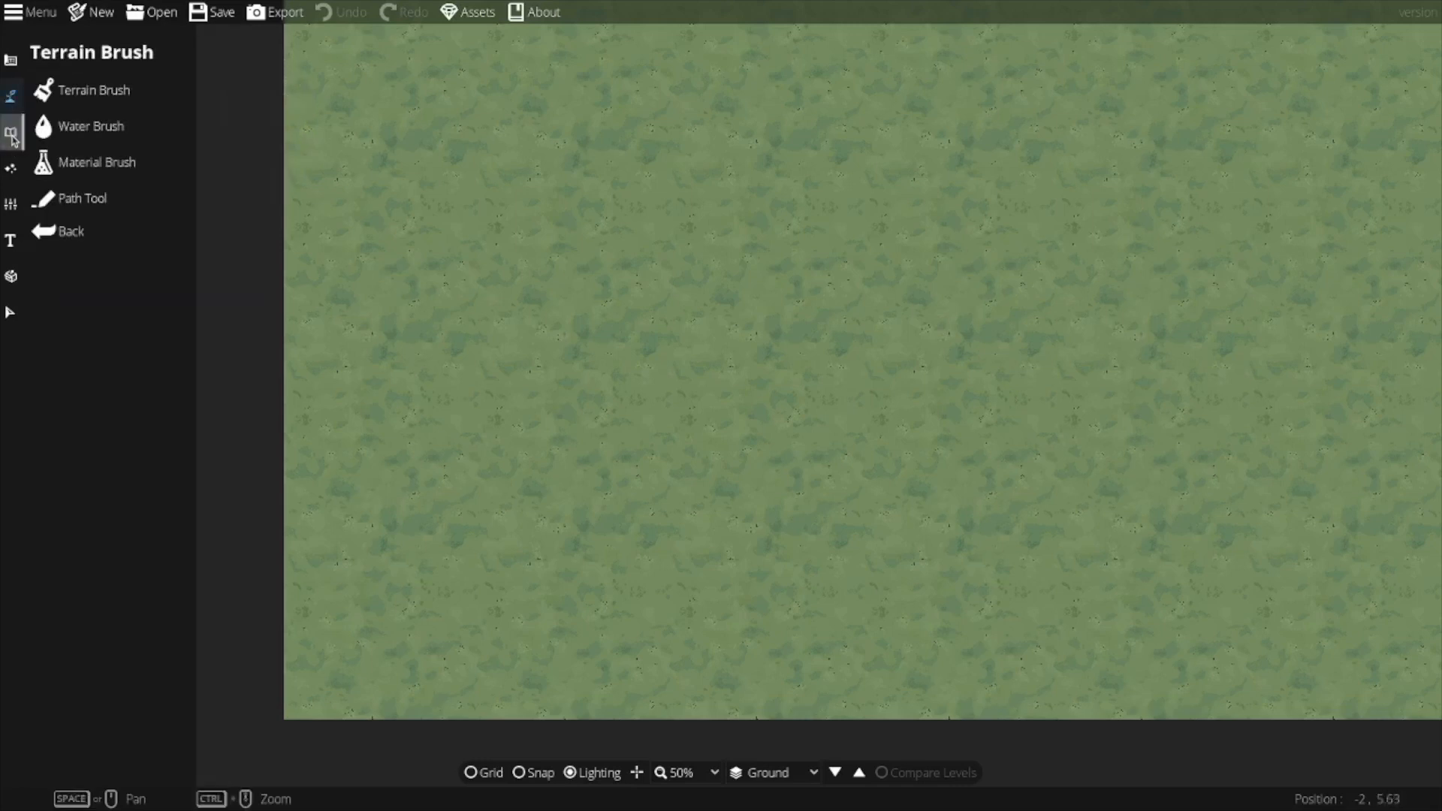
left_click(35, 130)
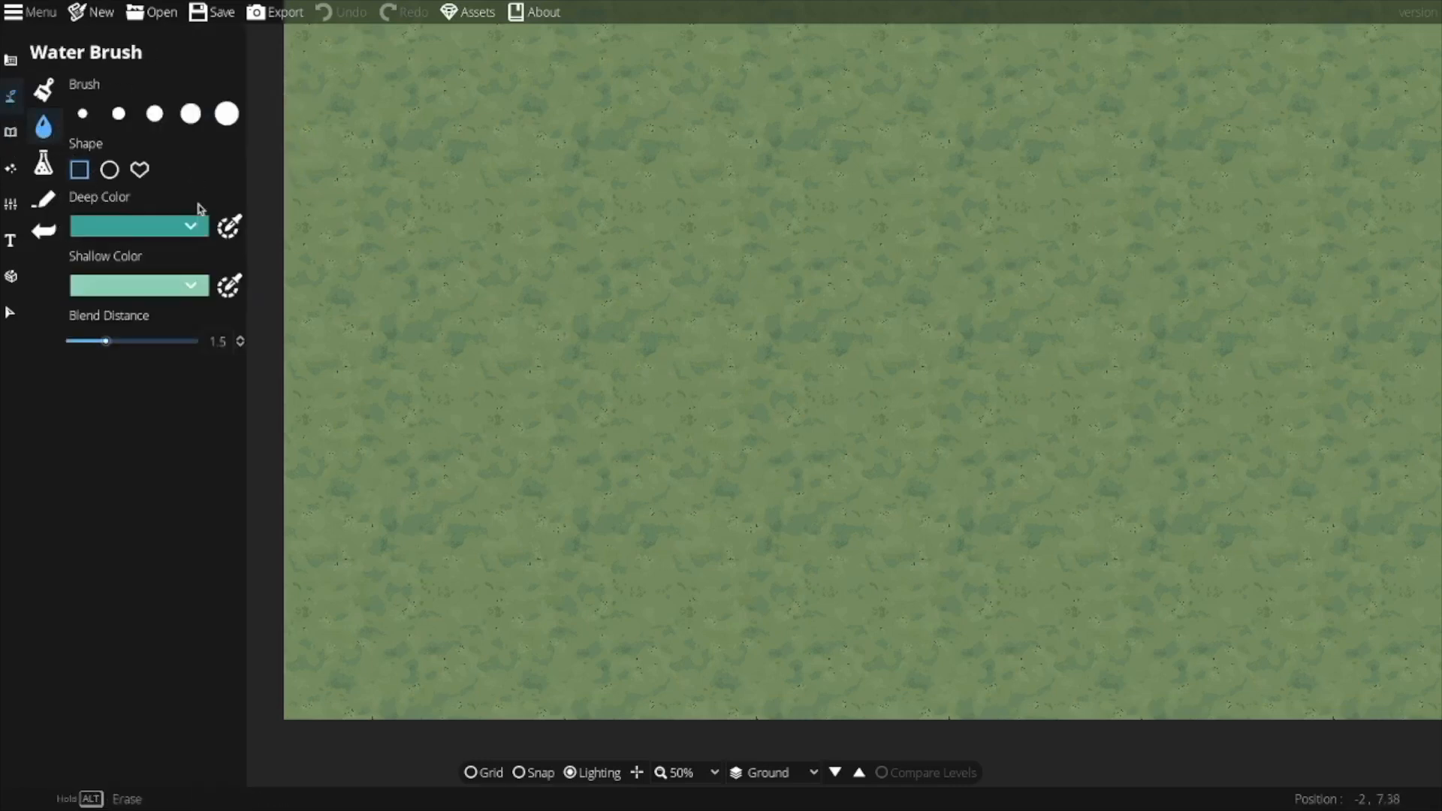
left_click(178, 229)
left_click(187, 269)
left_click(210, 381)
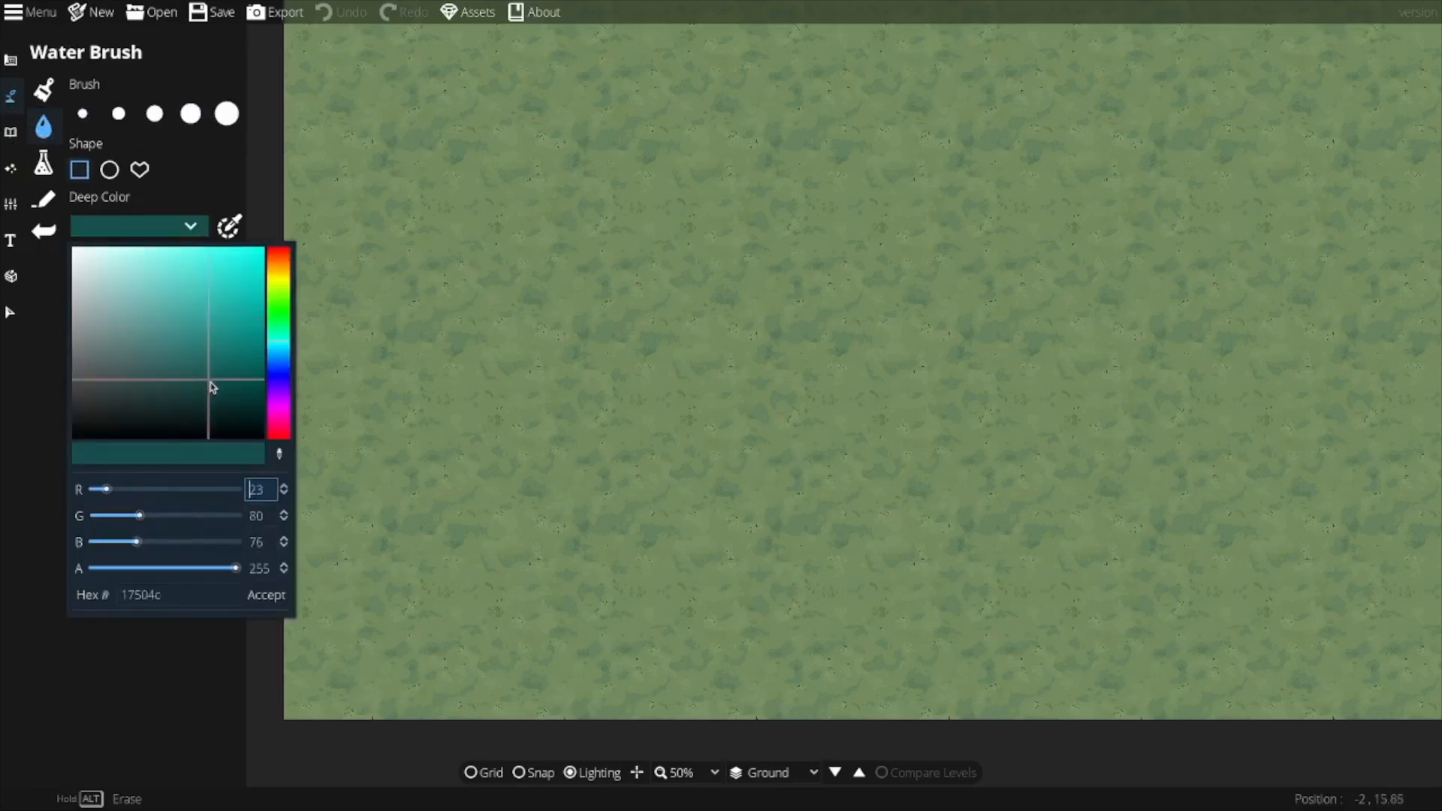
left_click_drag(212, 382, 254, 313)
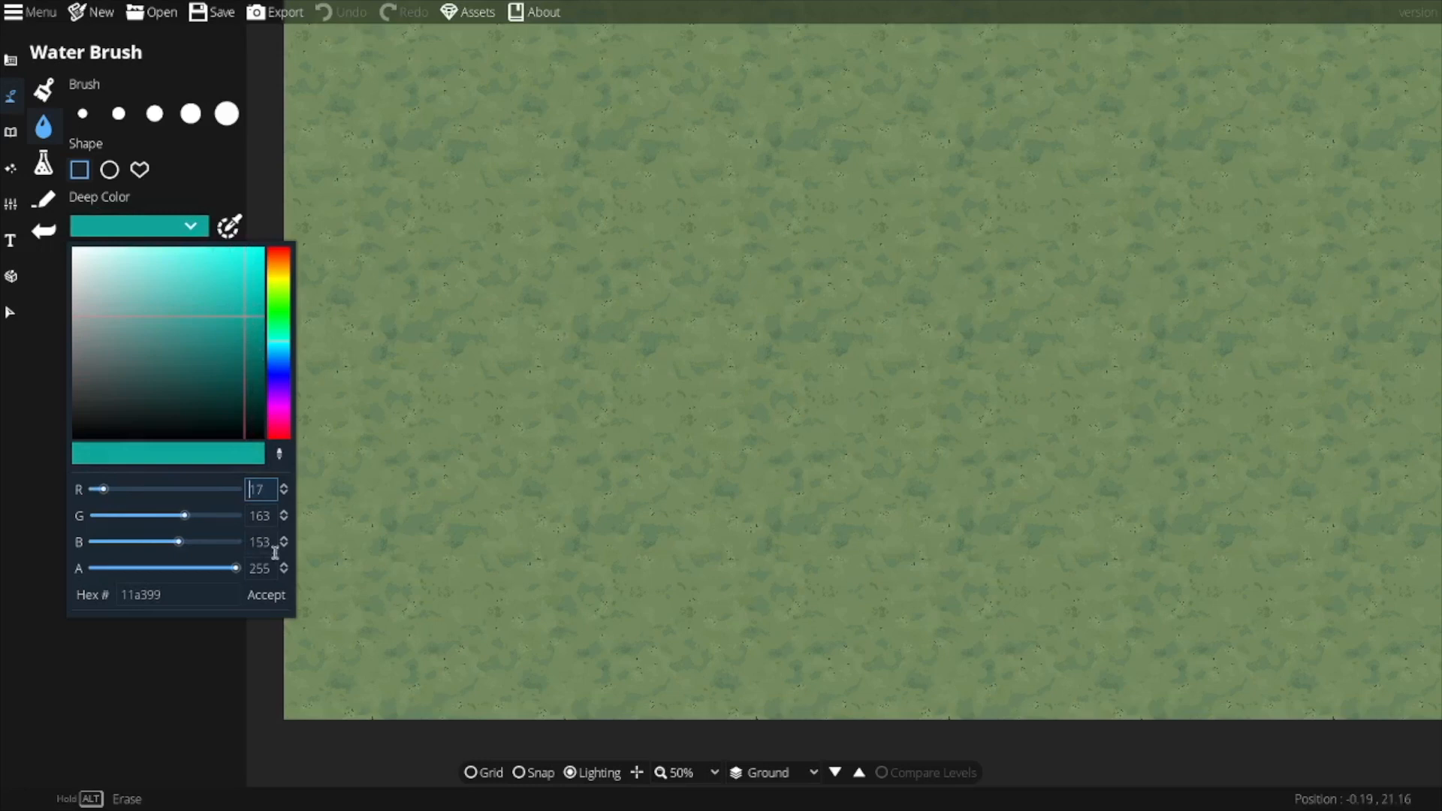
left_click(262, 597)
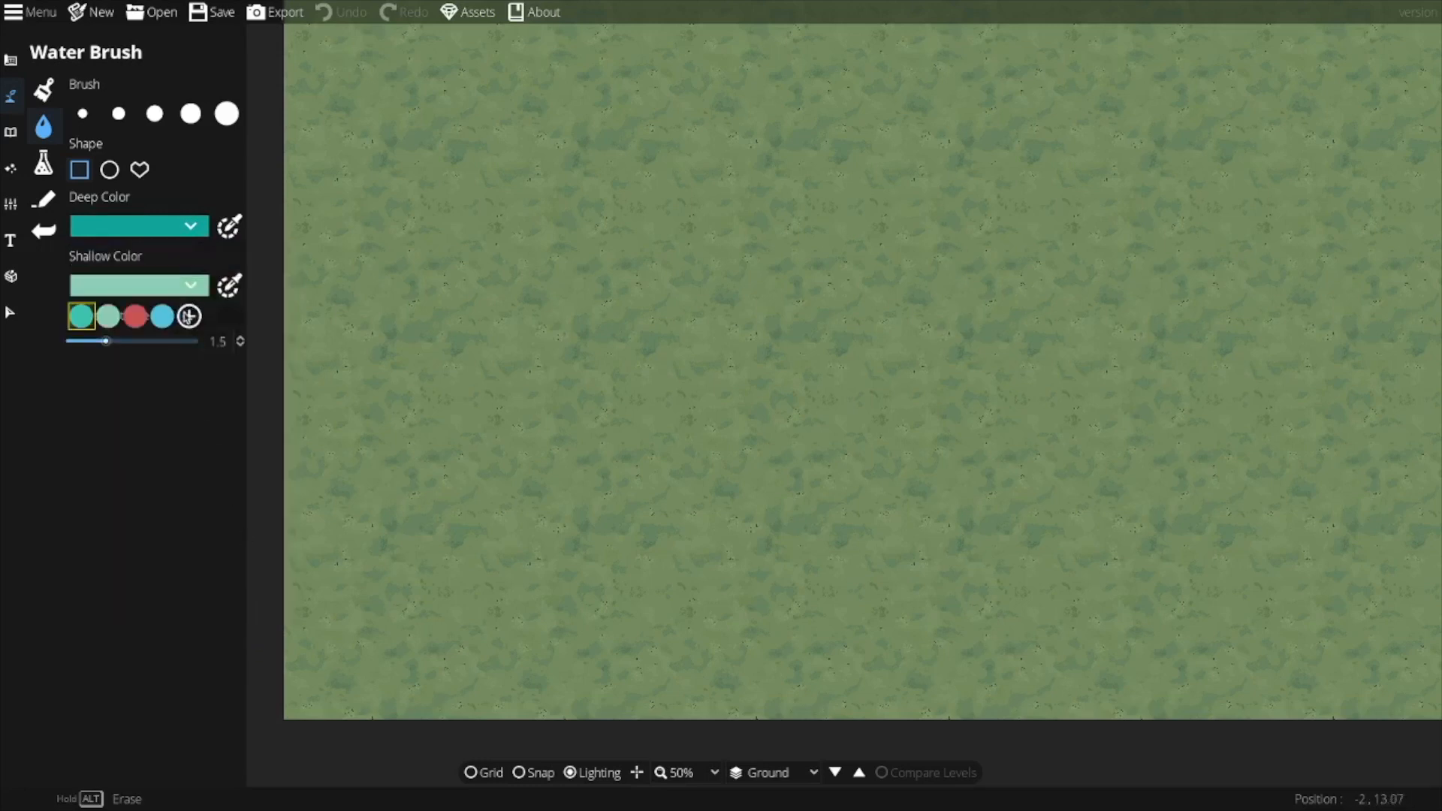
Set the shallow water color to a pale whitish tint and paint a winding river across the whole map.
left_click(189, 317)
left_click_drag(184, 344, 85, 323)
left_click(262, 655)
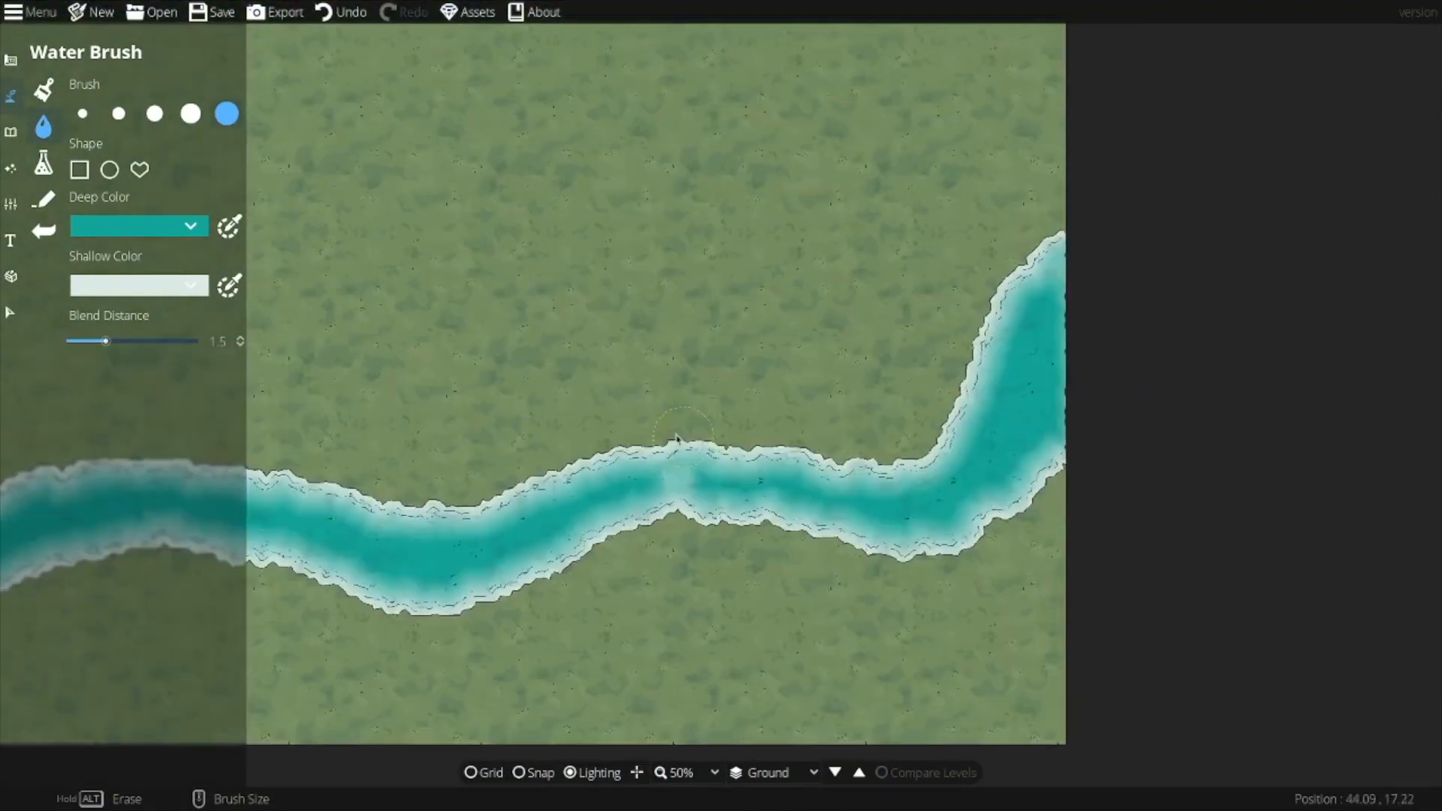
scroll(773, 338, "down", 2)
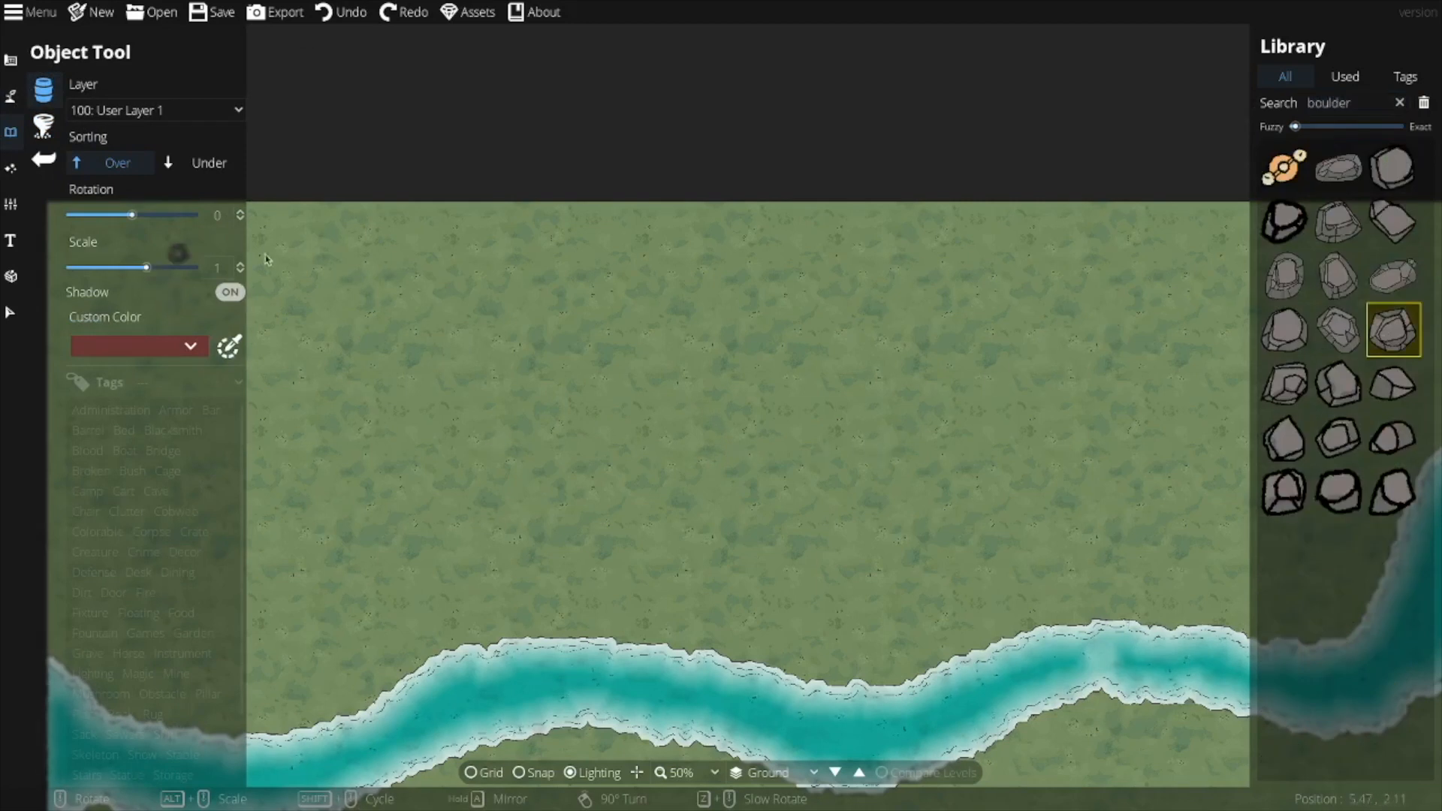
Place boulders from the library in a ring north of the river, one at scale 1.49 and rotation 30.
left_click(1349, 323)
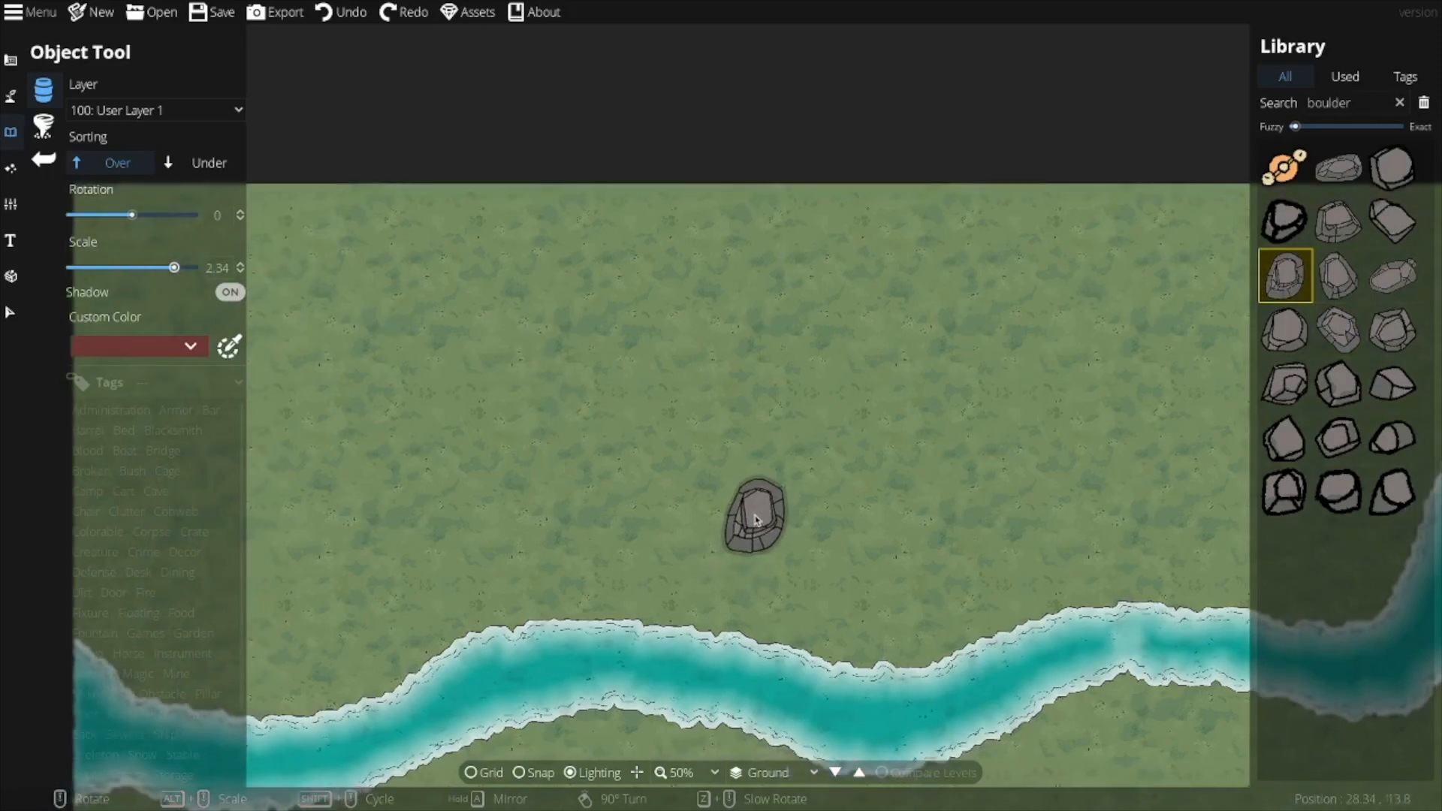
left_click_drag(168, 269, 161, 270)
left_click_drag(729, 488, 795, 421)
scroll(797, 421, "up", 3)
scroll(781, 420, "down", 1)
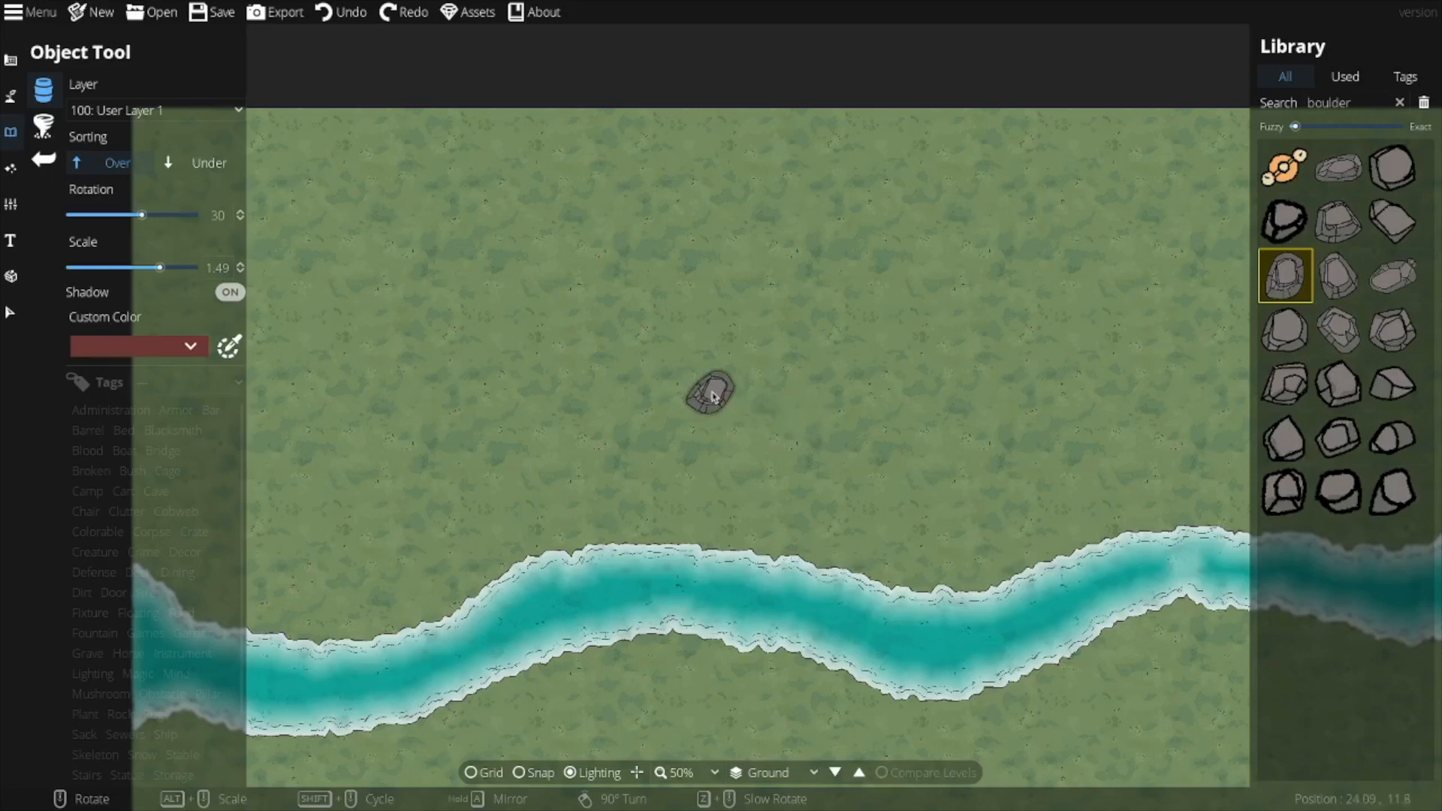
left_click(708, 392)
left_click(1335, 170)
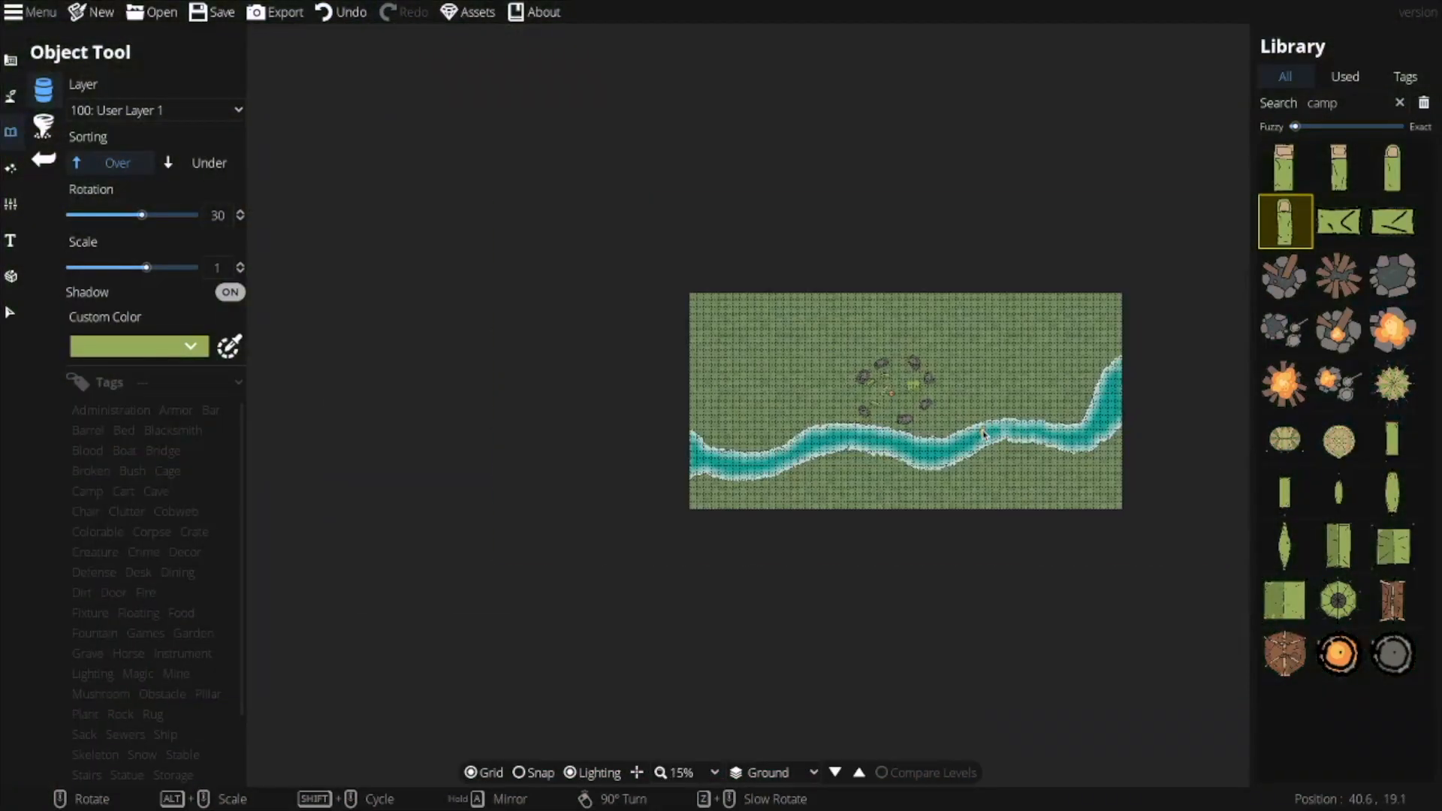
Turn off the grid over the finished camp, river banks and bridge.
scroll(983, 434, "up", 5)
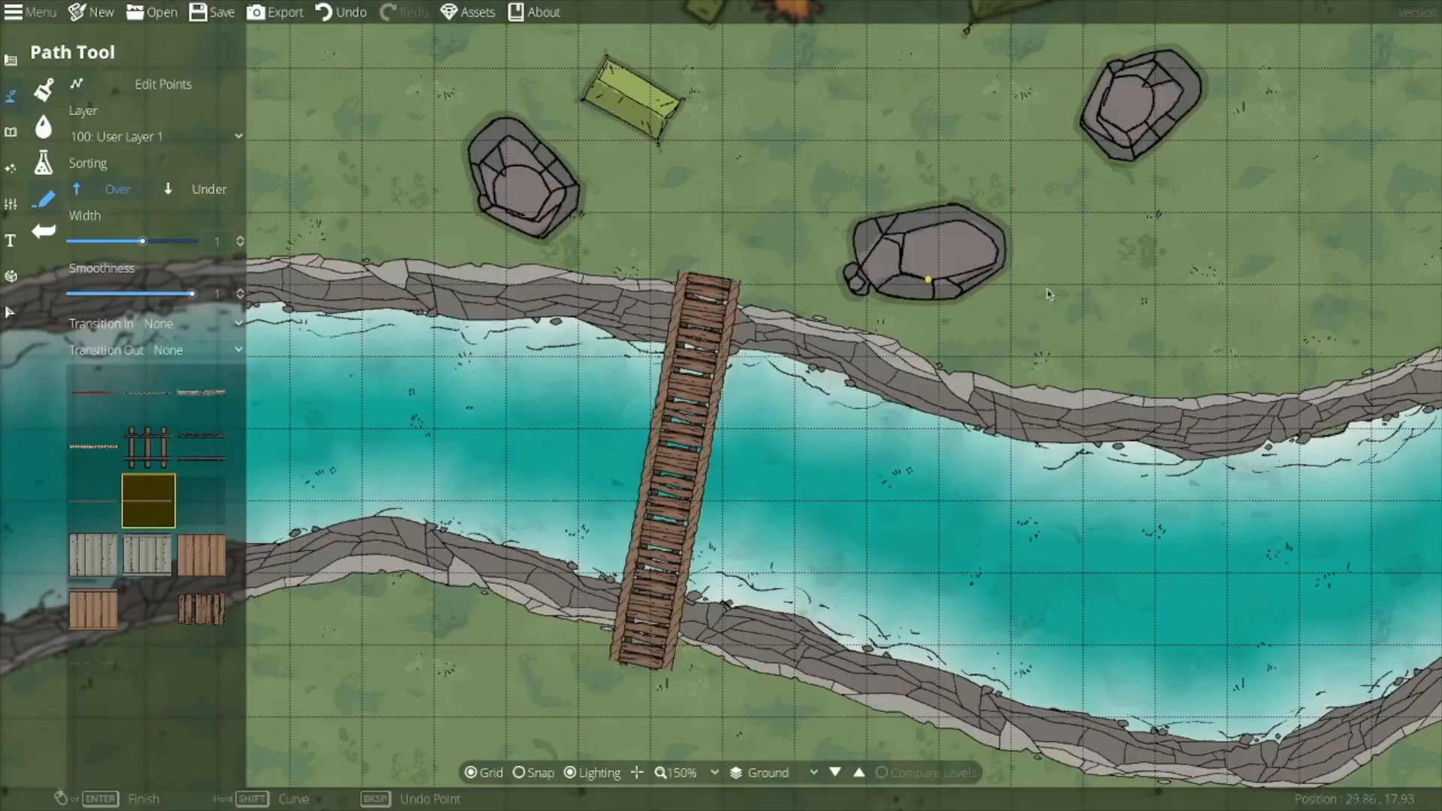
scroll(1049, 295, "down", 4)
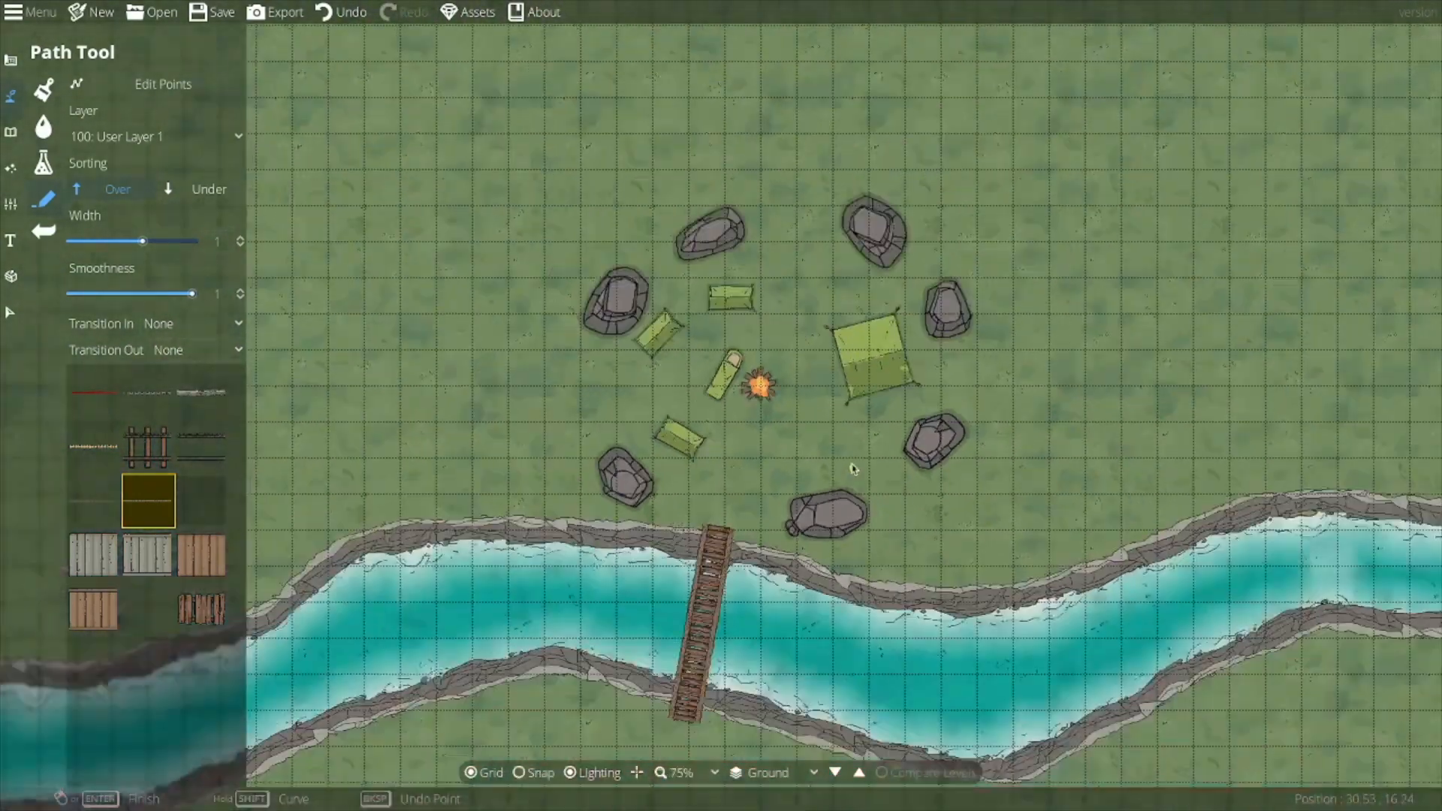
scroll(853, 468, "down", 3)
scroll(853, 468, "up", 3)
scroll(853, 469, "down", 2)
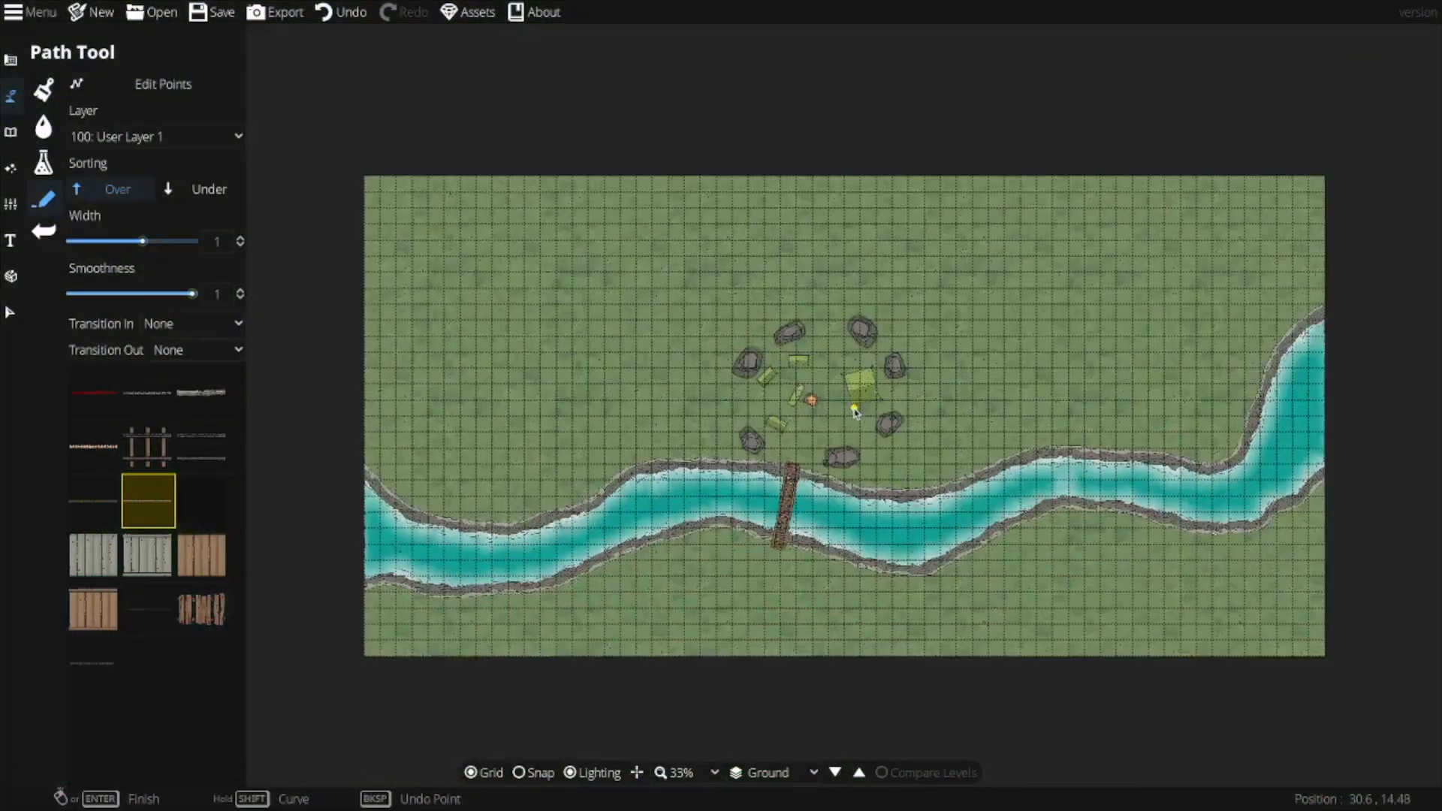
scroll(854, 411, "up", 1)
key("g")
left_click_drag(848, 410, 794, 376)
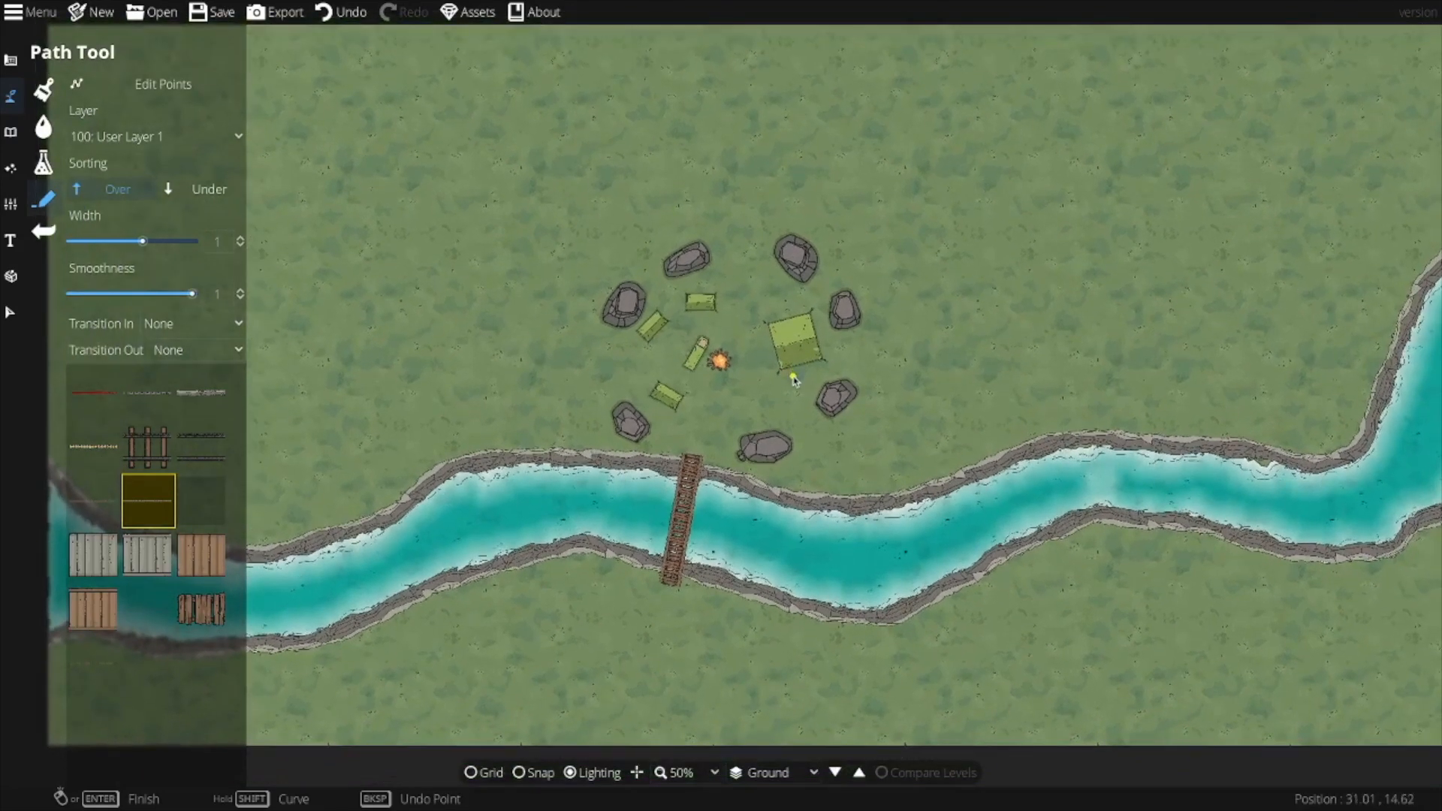
scroll(794, 377, "down", 1)
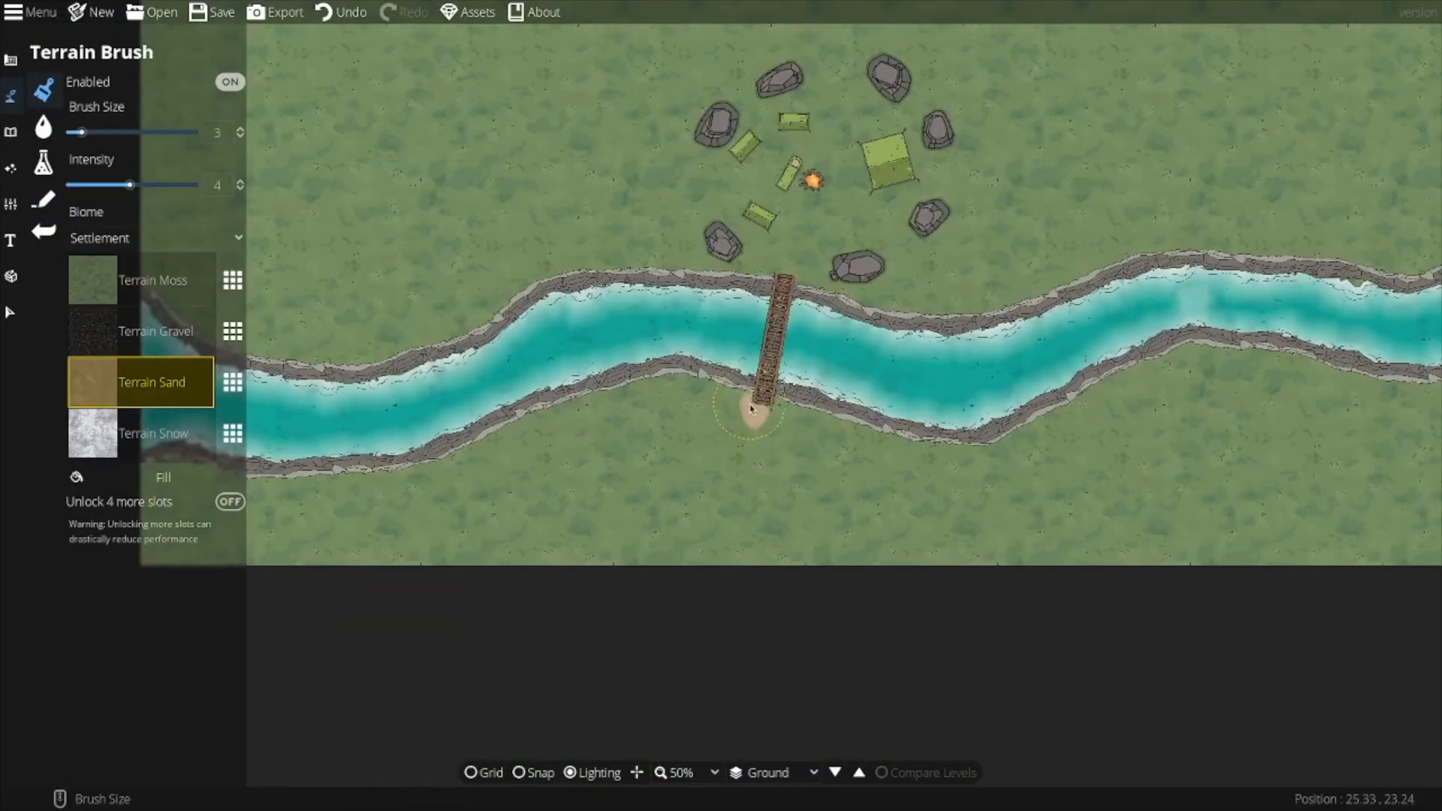
Paint Terrain Sand paths from the camp and bridge to the map edges at brush size 3, and break them up with Terrain Moss.
left_click_drag(756, 409, 679, 631)
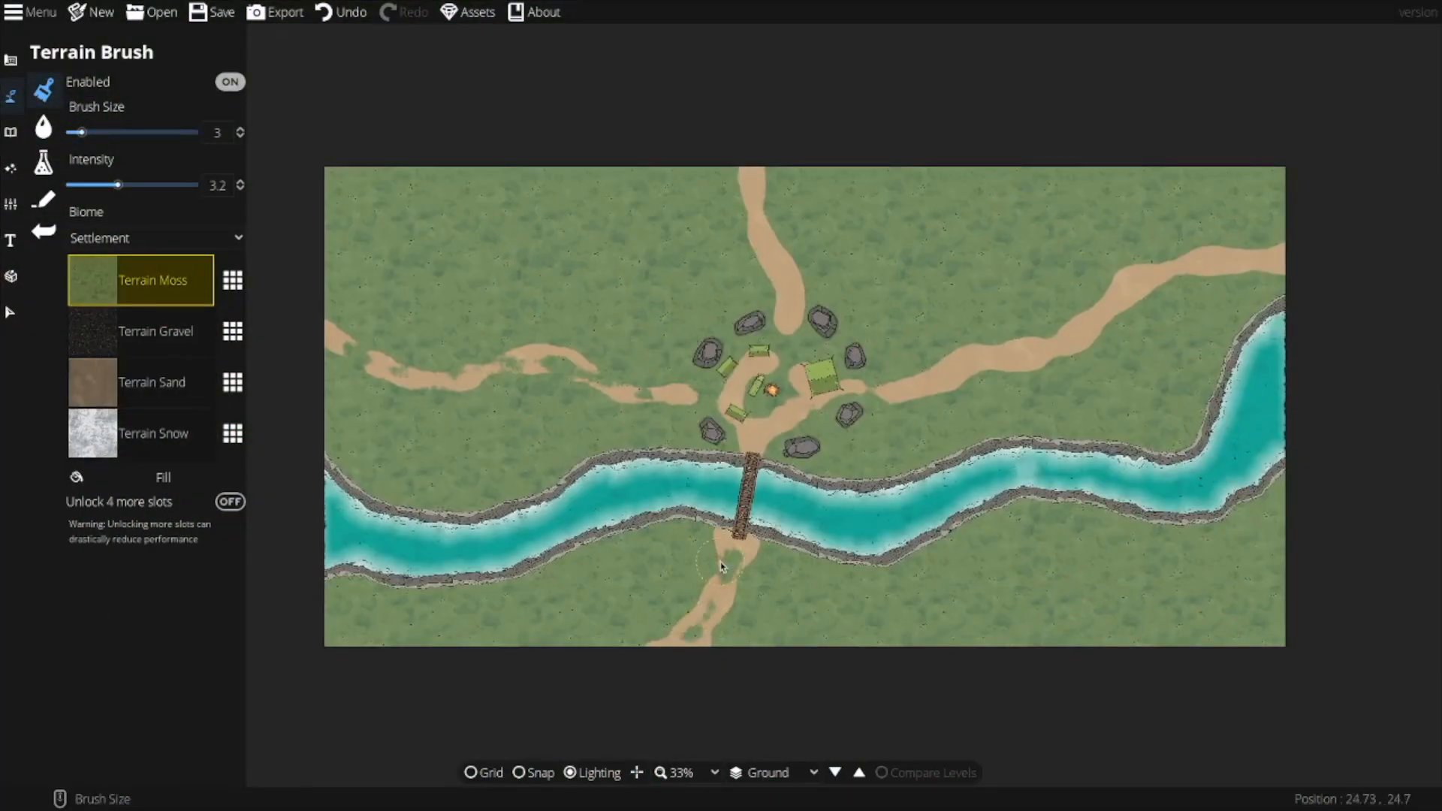
left_click_drag(691, 248, 723, 356)
left_click_drag(1065, 349, 1104, 337)
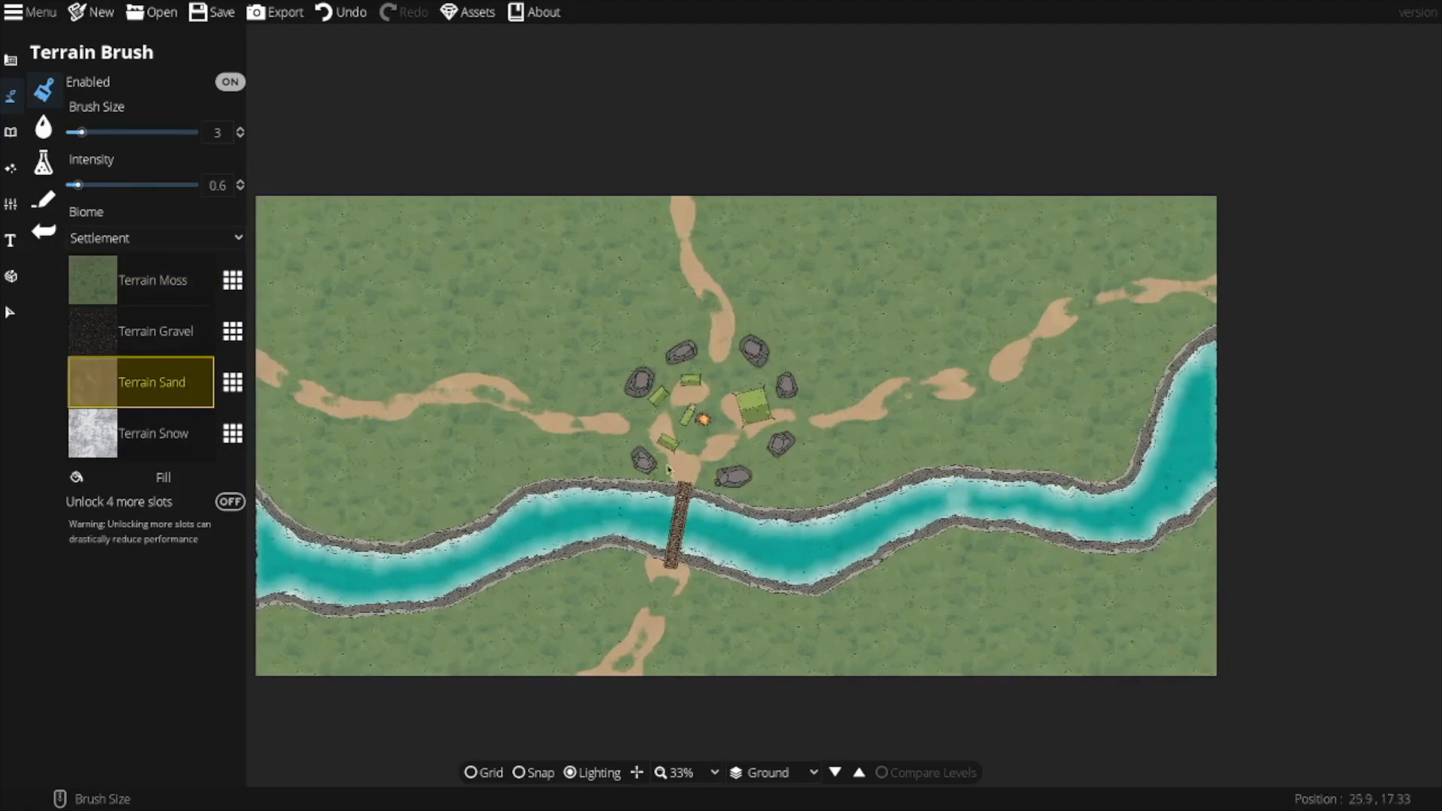
left_click_drag(901, 394, 1040, 353)
Search the library for "tree" and scatter large round green trees over the area northwest of the camp.
scroll(617, 289, "up", 3)
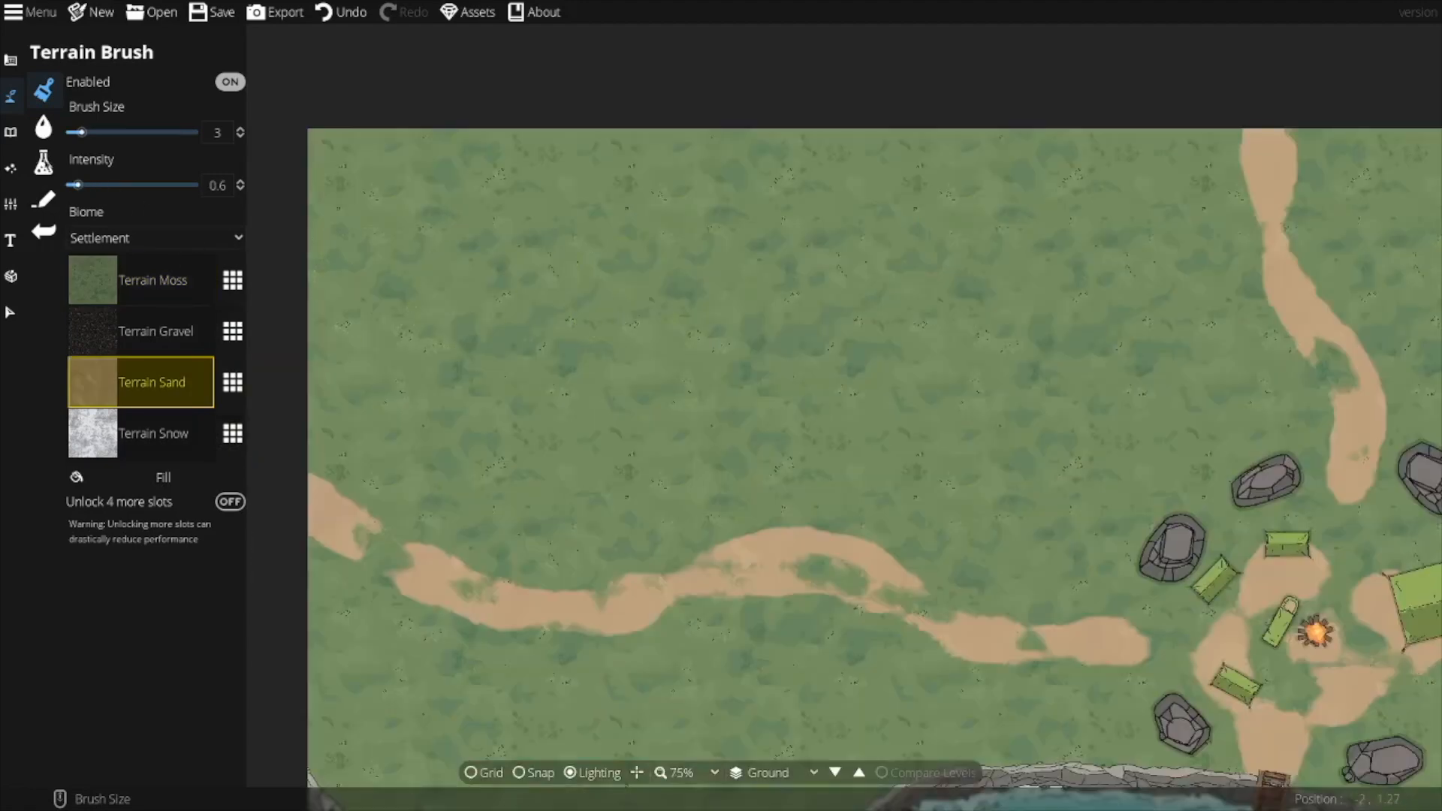
left_click(18, 136)
left_click(113, 126)
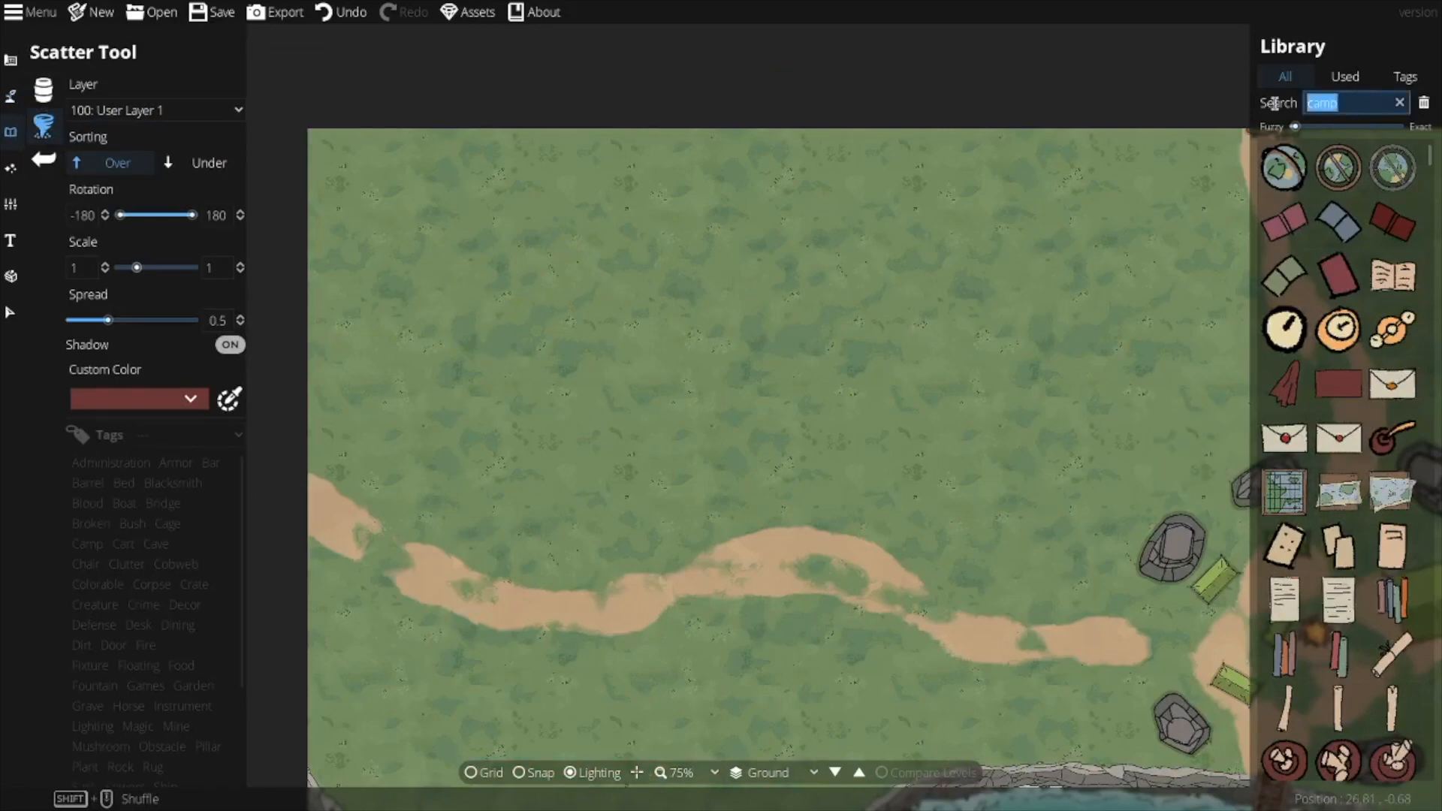
type("tree")
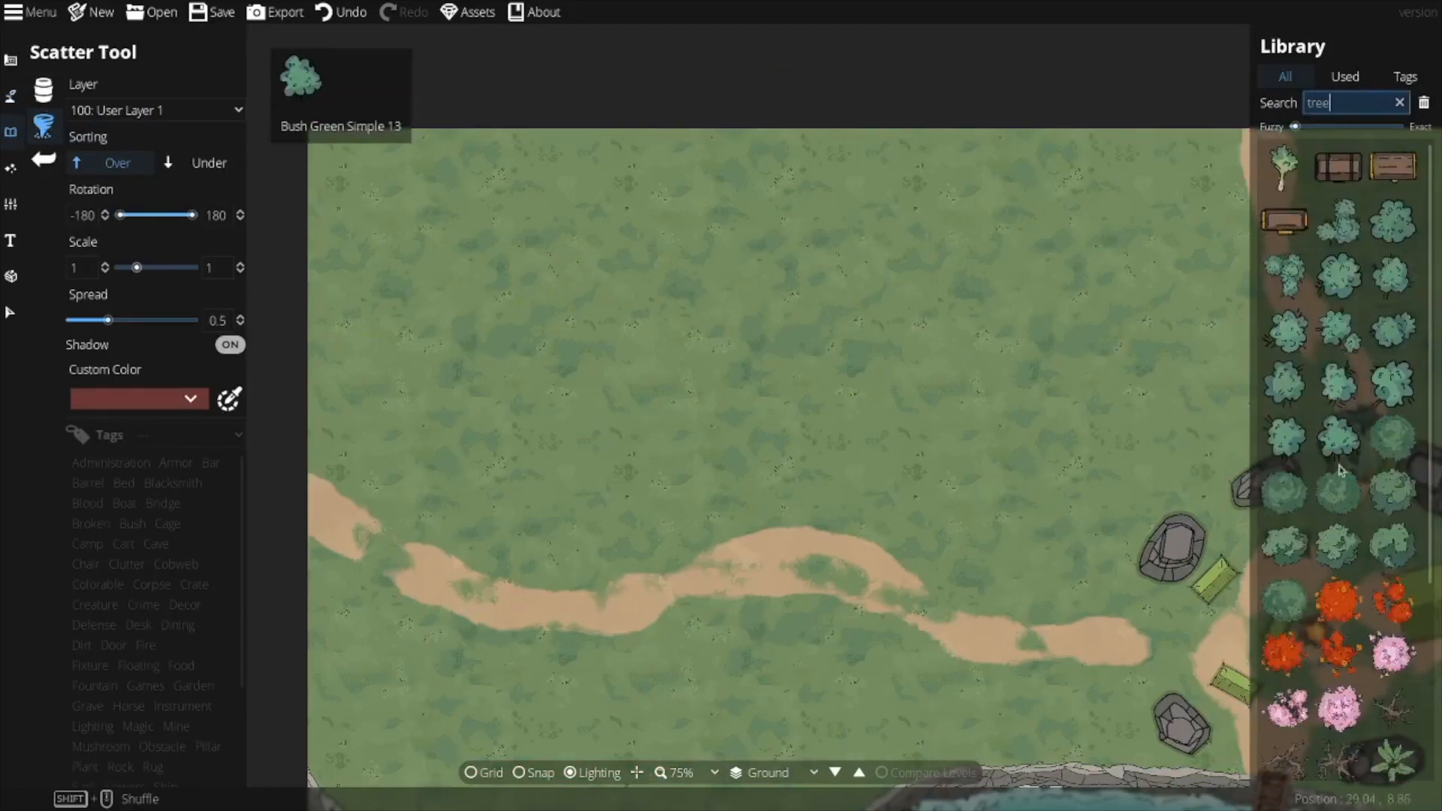
left_click(1285, 598)
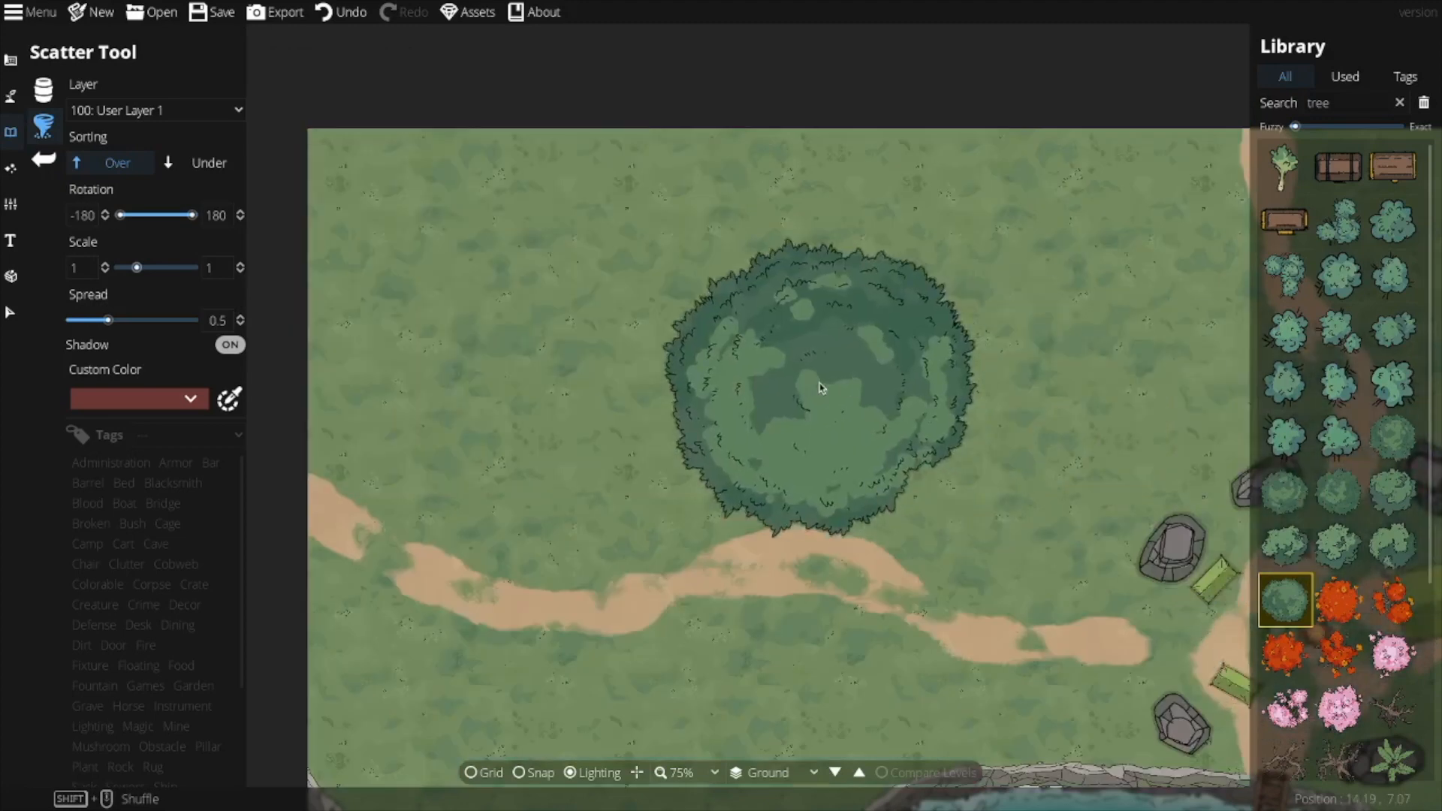
left_click(1344, 501)
left_click(1392, 437, "shift")
left_click(376, 150)
left_click(389, 404)
left_click(671, 419)
Scatter the medium-sized leafy green trees between the large ones, with sorting set to Under.
left_click(1392, 491)
left_click(1392, 546, "shift")
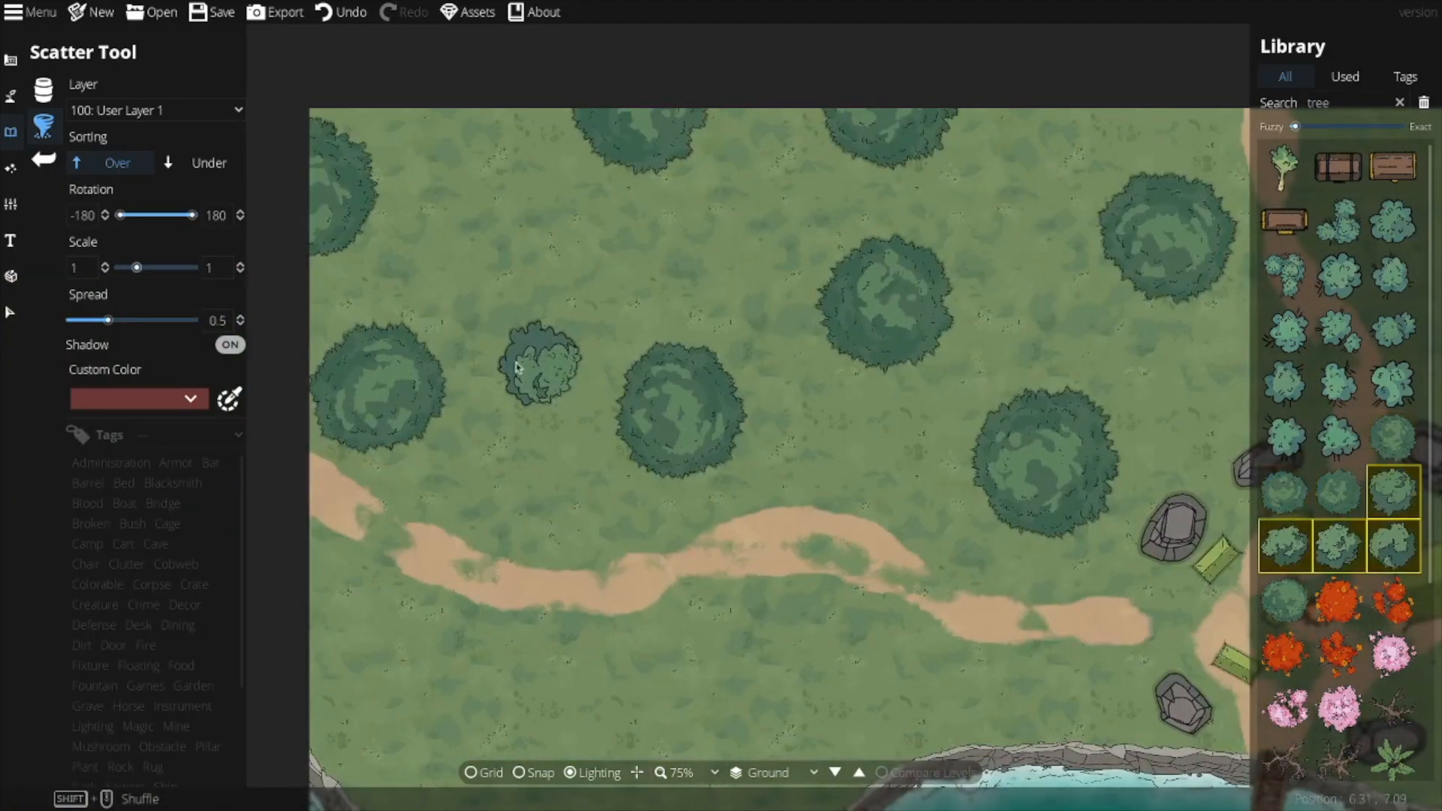
left_click(203, 162)
left_click(481, 479)
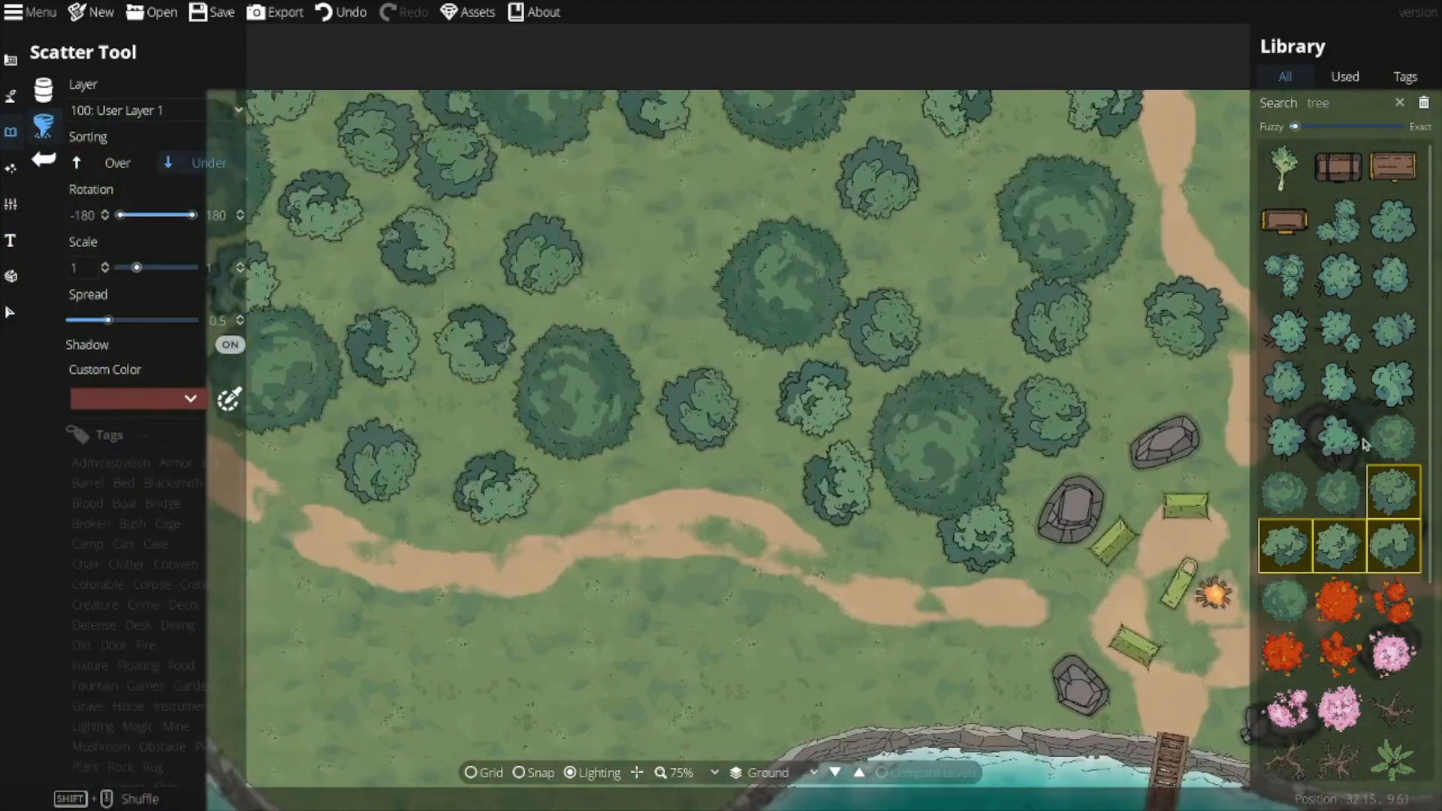
Scatter the Bush Green Simple variants in the gaps of the northwest forest.
left_click(1338, 437)
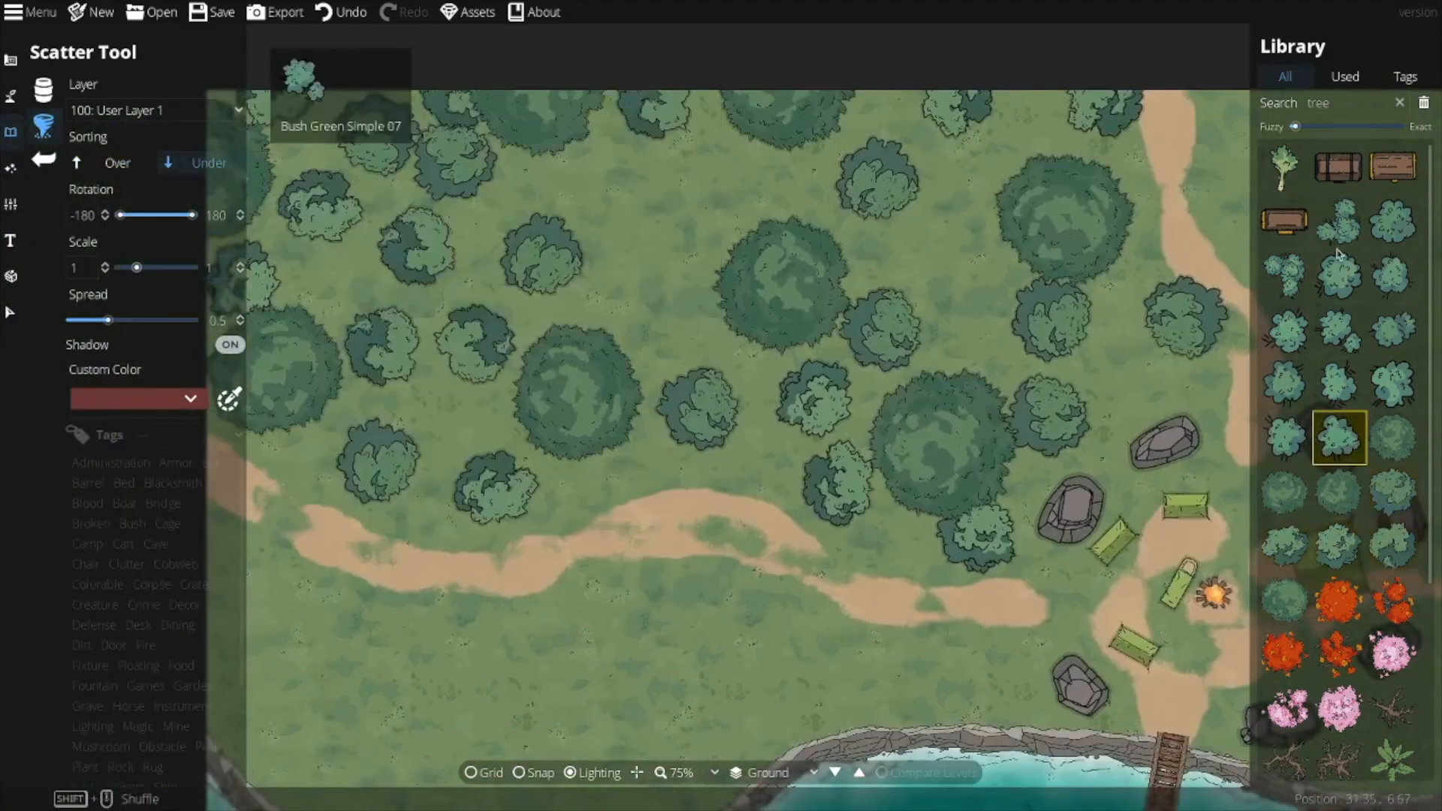
left_click(1328, 214, "shift")
left_click(290, 453)
left_click(620, 215)
left_click(878, 249)
Search the library for "flower" and scatter the small loose flower clusters through the forest with spread 0.
left_click(1399, 103)
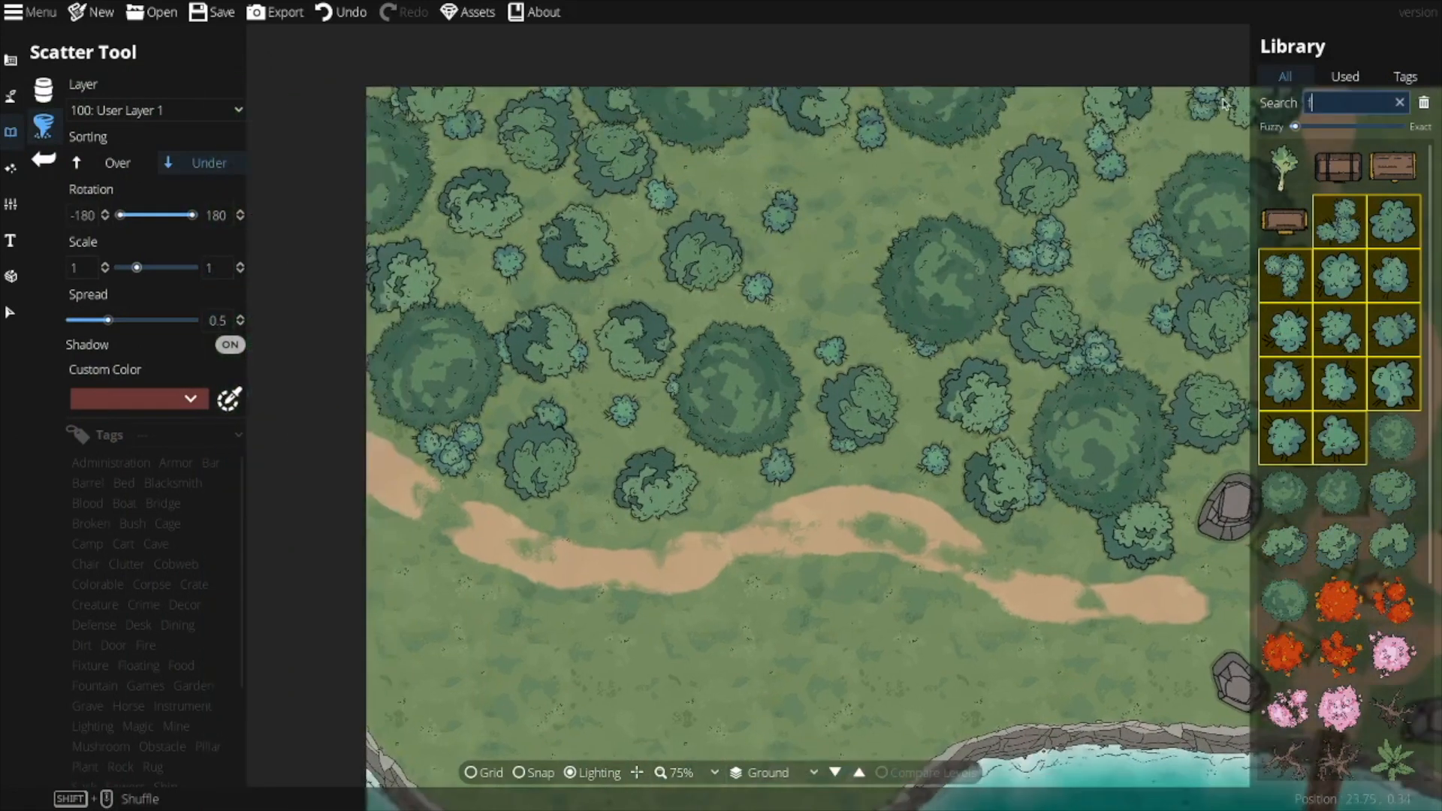
type("flower")
key("Return")
left_click(1392, 276)
left_click(1285, 384, "shift")
left_click_drag(109, 320, 96, 320)
left_click(692, 302)
left_click(800, 448)
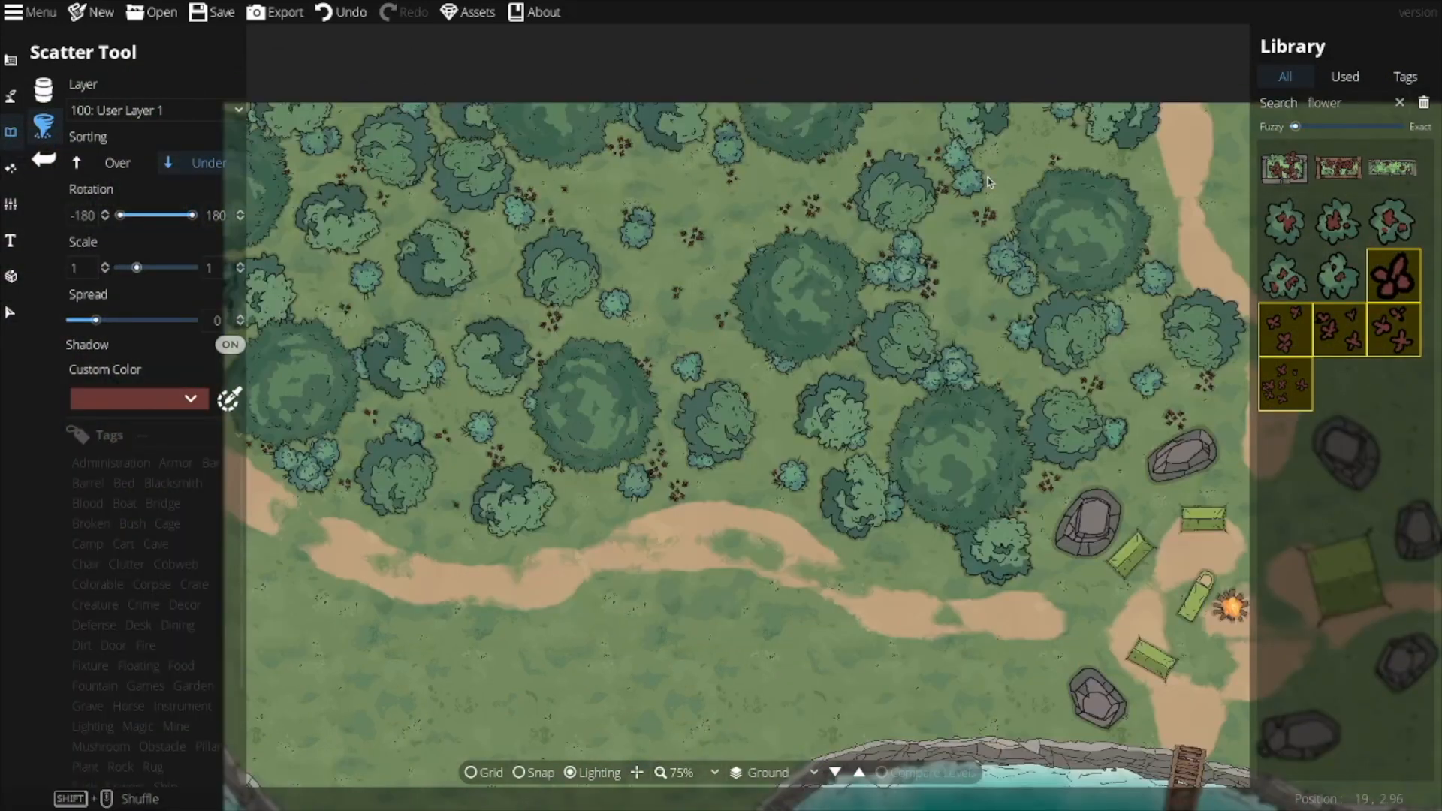
left_click(978, 189)
Place tree stumps of different sizes among the trees of the northwest forest.
scroll(977, 189, "down", 2)
left_click_drag(953, 269, 694, 292)
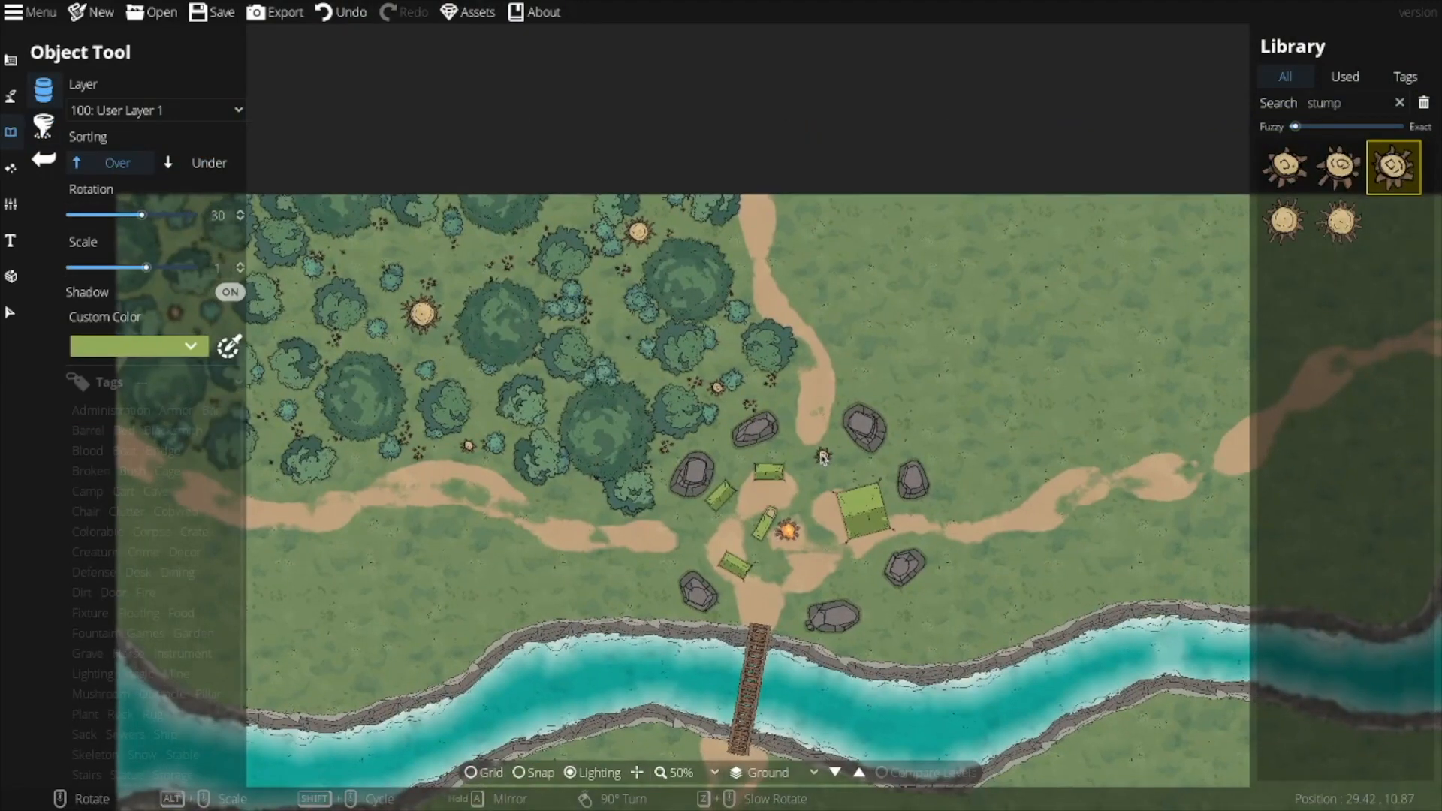
left_click_drag(824, 456, 628, 396)
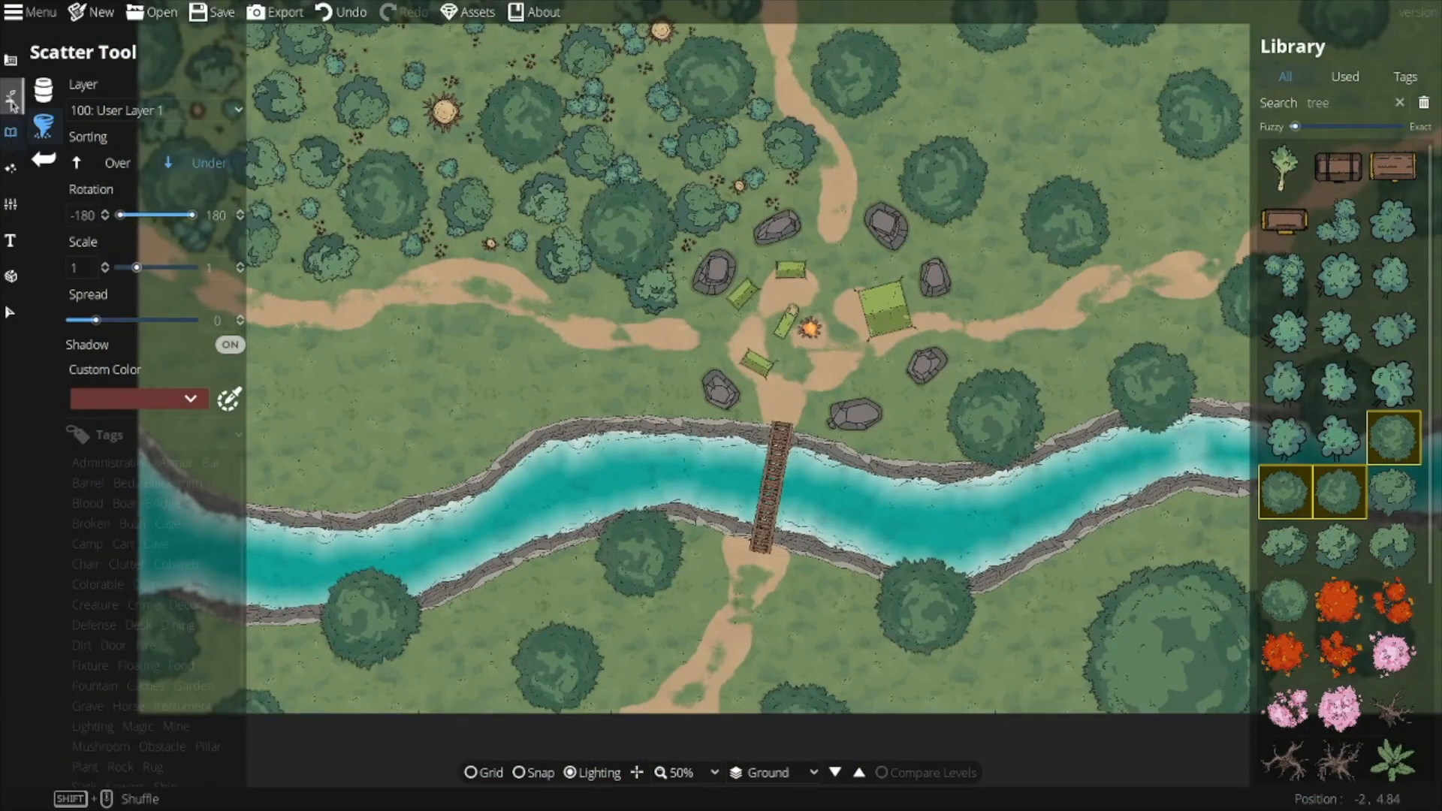
Switch to the Path Tool and choose the thin brown path style for outlining the meadow west of the bridge.
left_click(12, 98)
left_click(78, 200)
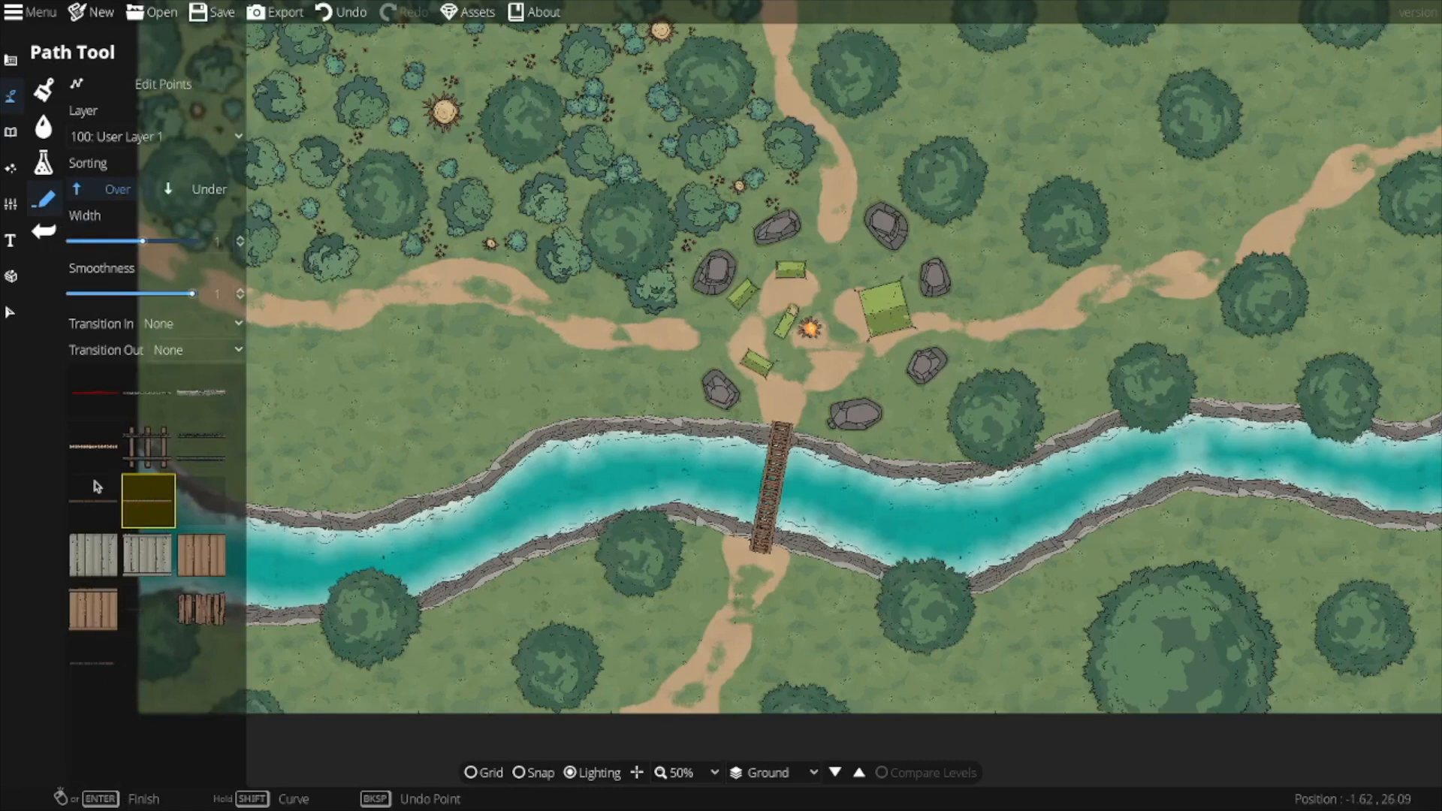
left_click(98, 513)
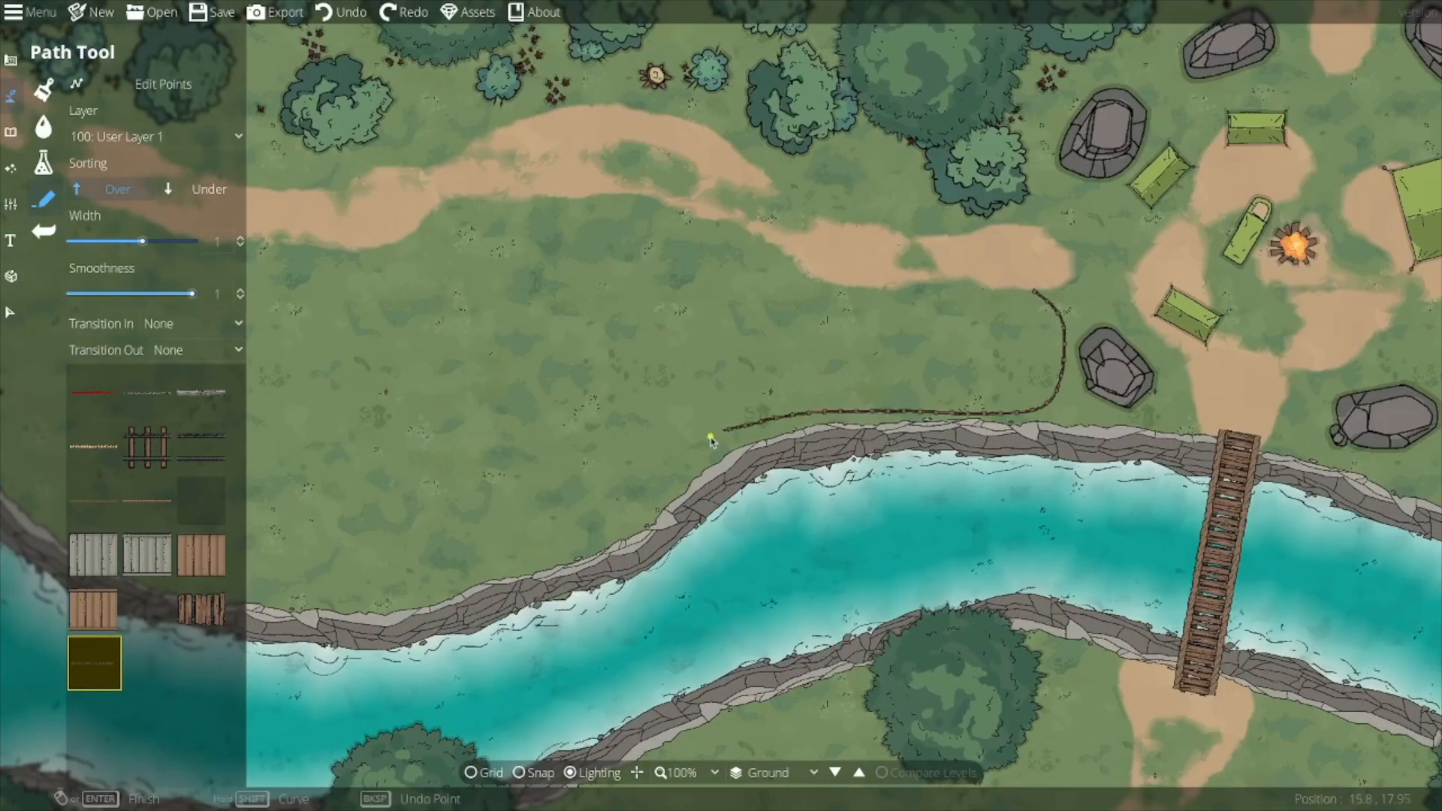
scroll(708, 435, "up", 3)
Try to outline the meadow between the western sand path and the river, and undo the path.
left_click(702, 507)
left_click(578, 467)
left_click(552, 301)
left_click(796, 143)
left_click(1397, 194)
right_click(1396, 193)
mouse_move(1105, 225)
left_mouse_down()
mouse_move(970, 211)
mouse_move(818, 233)
mouse_move(771, 250)
left_mouse_up()
key("ctrl+z")
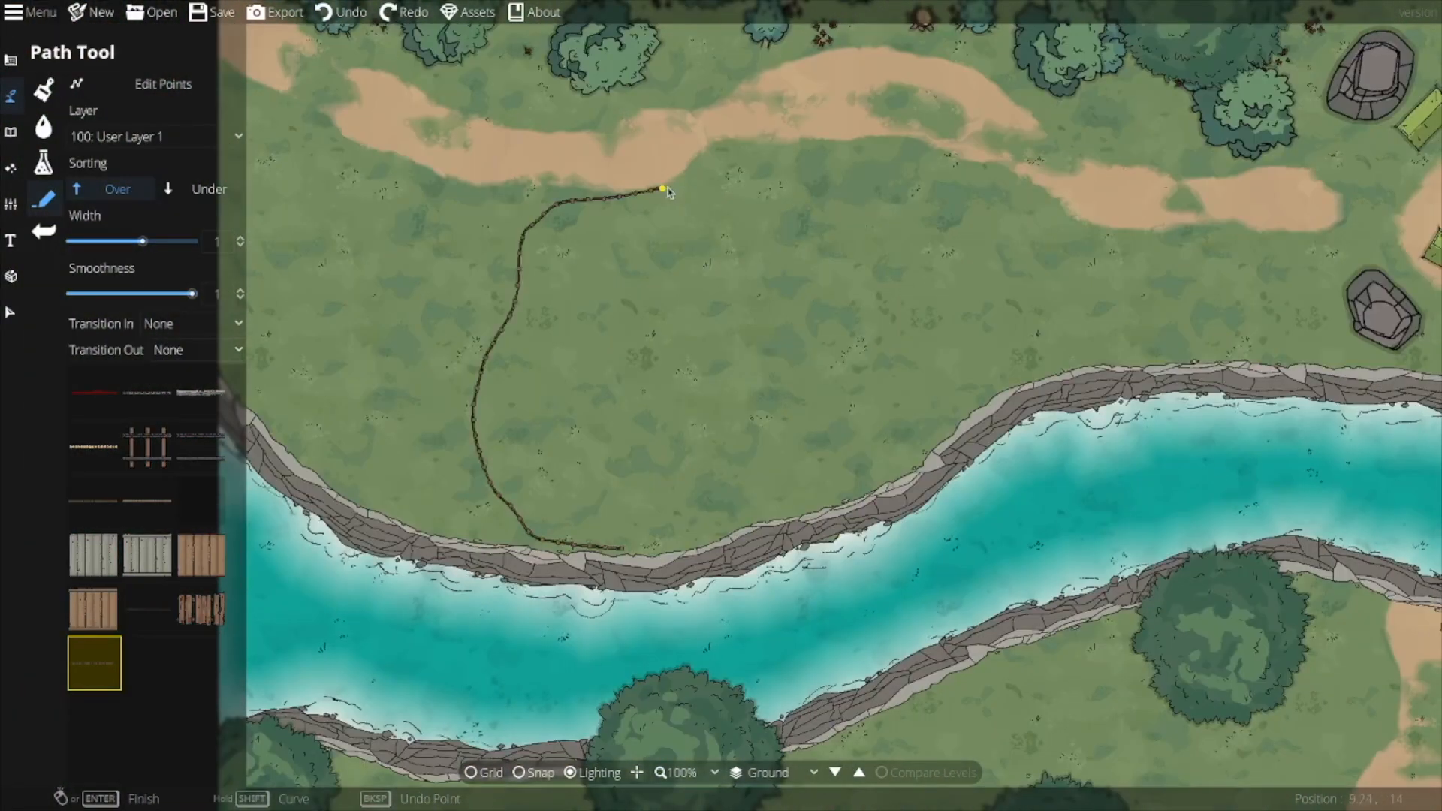
Draw a closed, curved thin brown outline around the meadow between the western sand path and the river bank.
left_click(965, 200)
left_click(1284, 352)
left_click(1051, 421)
left_click(488, 531)
scroll(767, 470, "down", 4)
left_click_drag(1005, 341, 877, 277)
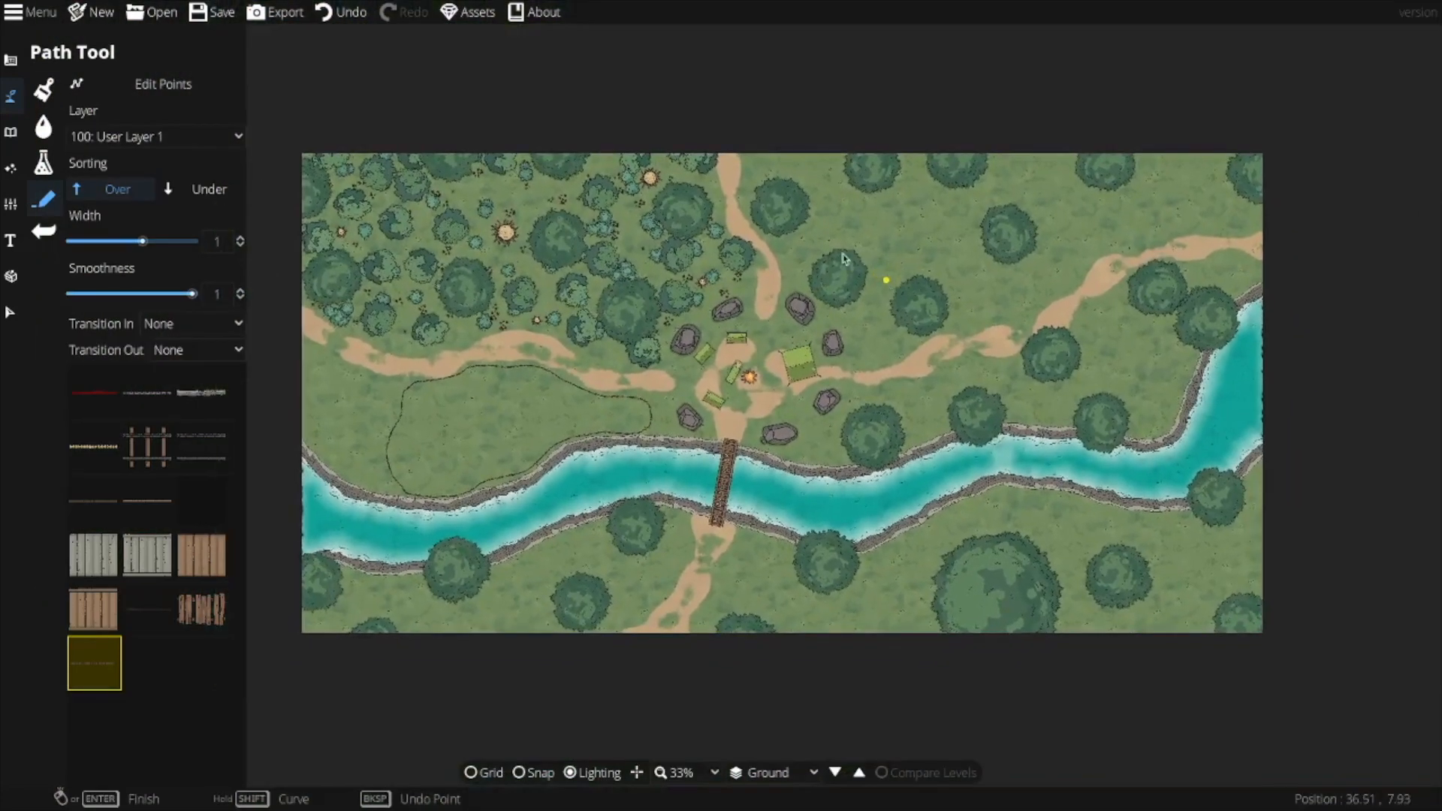
Scatter smaller trees, green bushes and loose flower clusters among the large trees around the rest of the map.
scroll(940, 442, "up", 2)
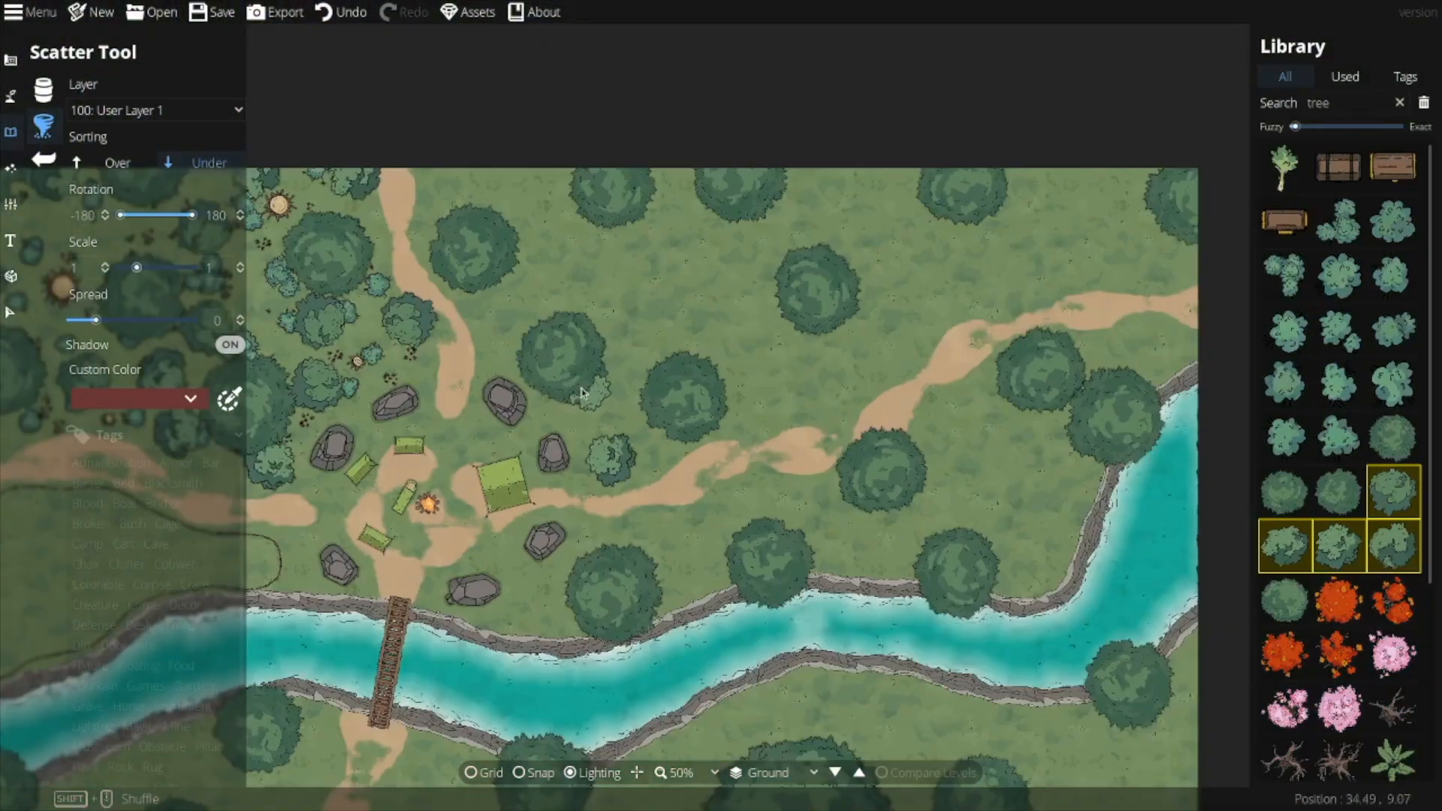
left_click(1340, 278, "shift")
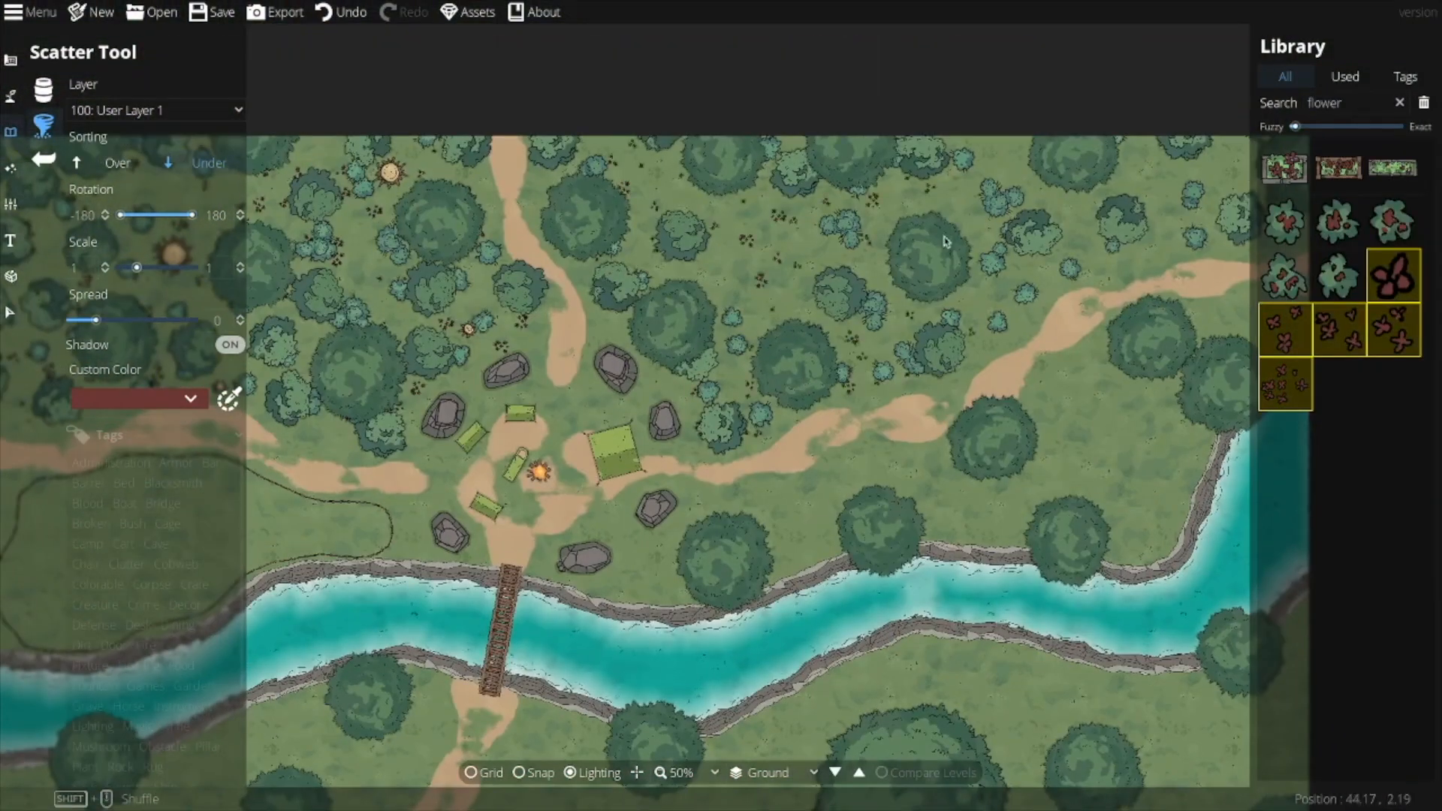
scroll(681, 238, "up", 4)
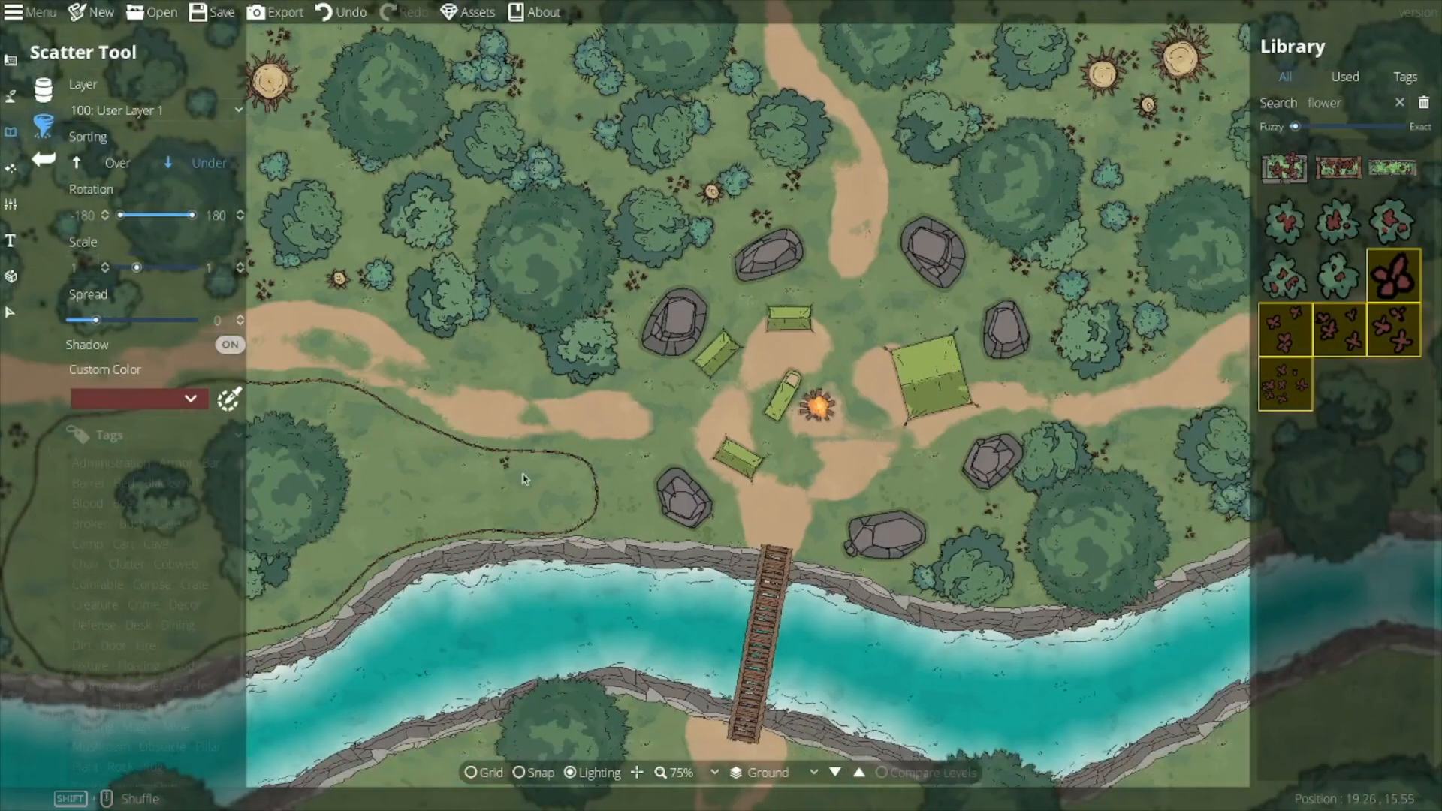
Replace the Terrain Sand of the paths and camp ground with Terrain Dirt.
left_click_drag(574, 443, 580, 434)
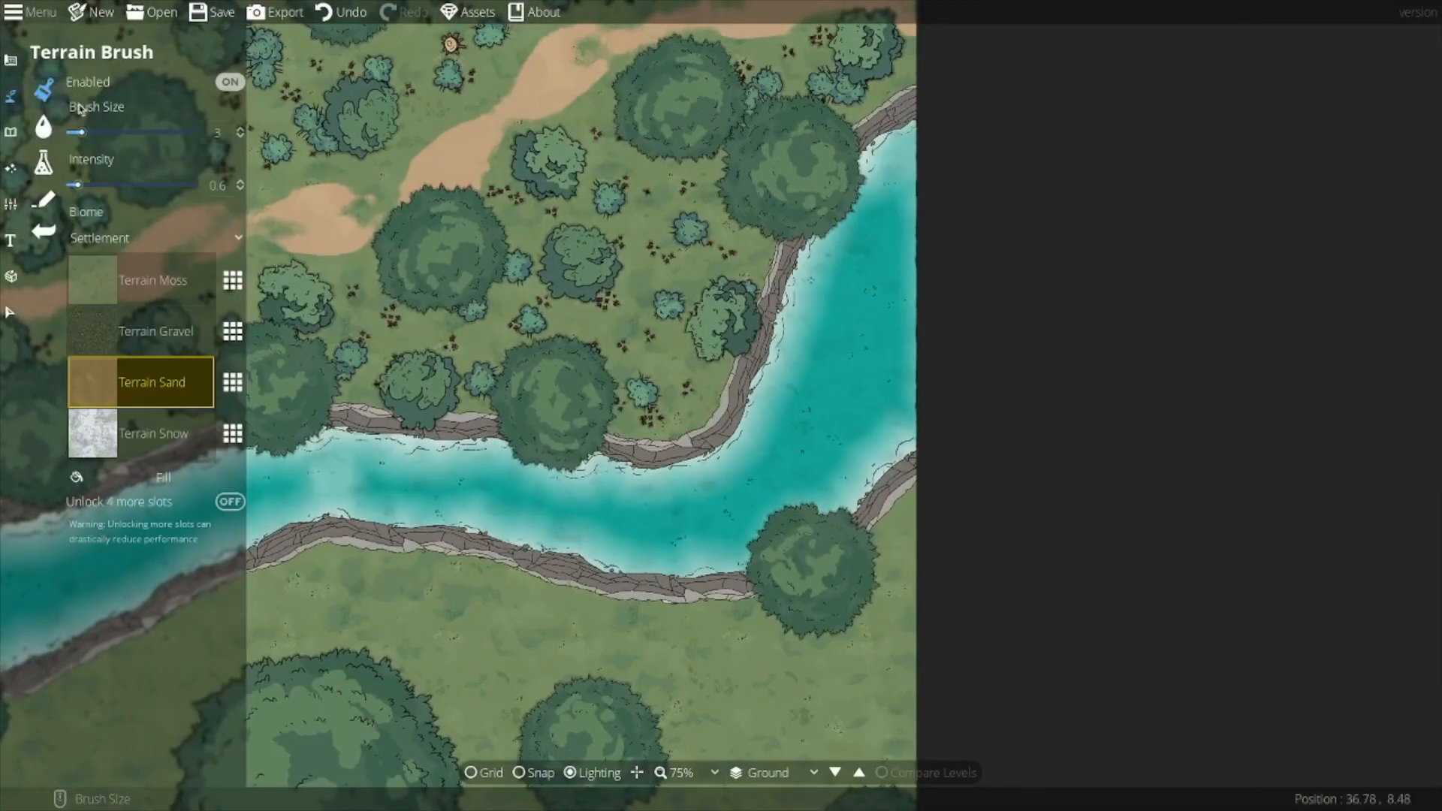
left_click(231, 382)
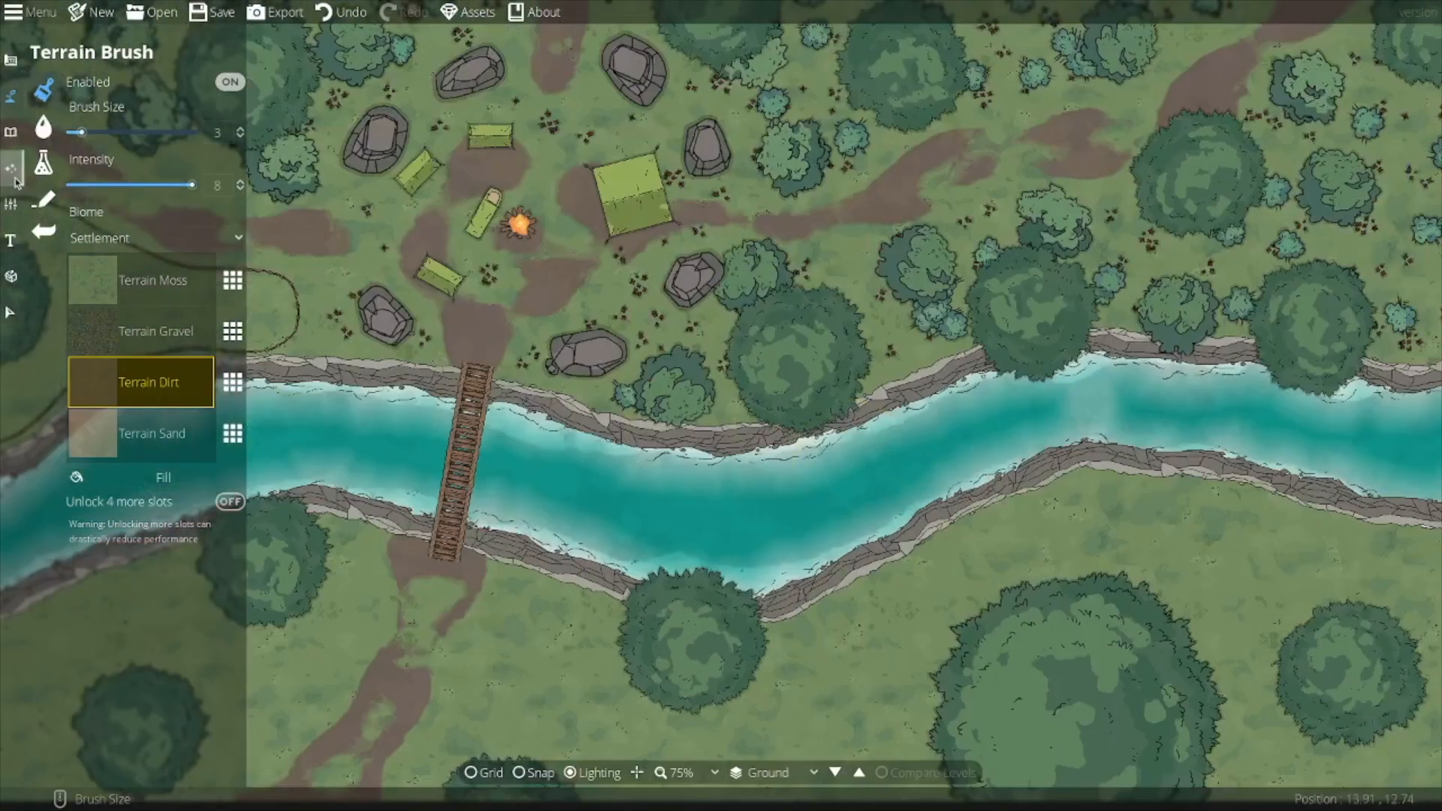
Darken the environment lighting to a green night tone and place a warm light on the campfire.
left_click(14, 175)
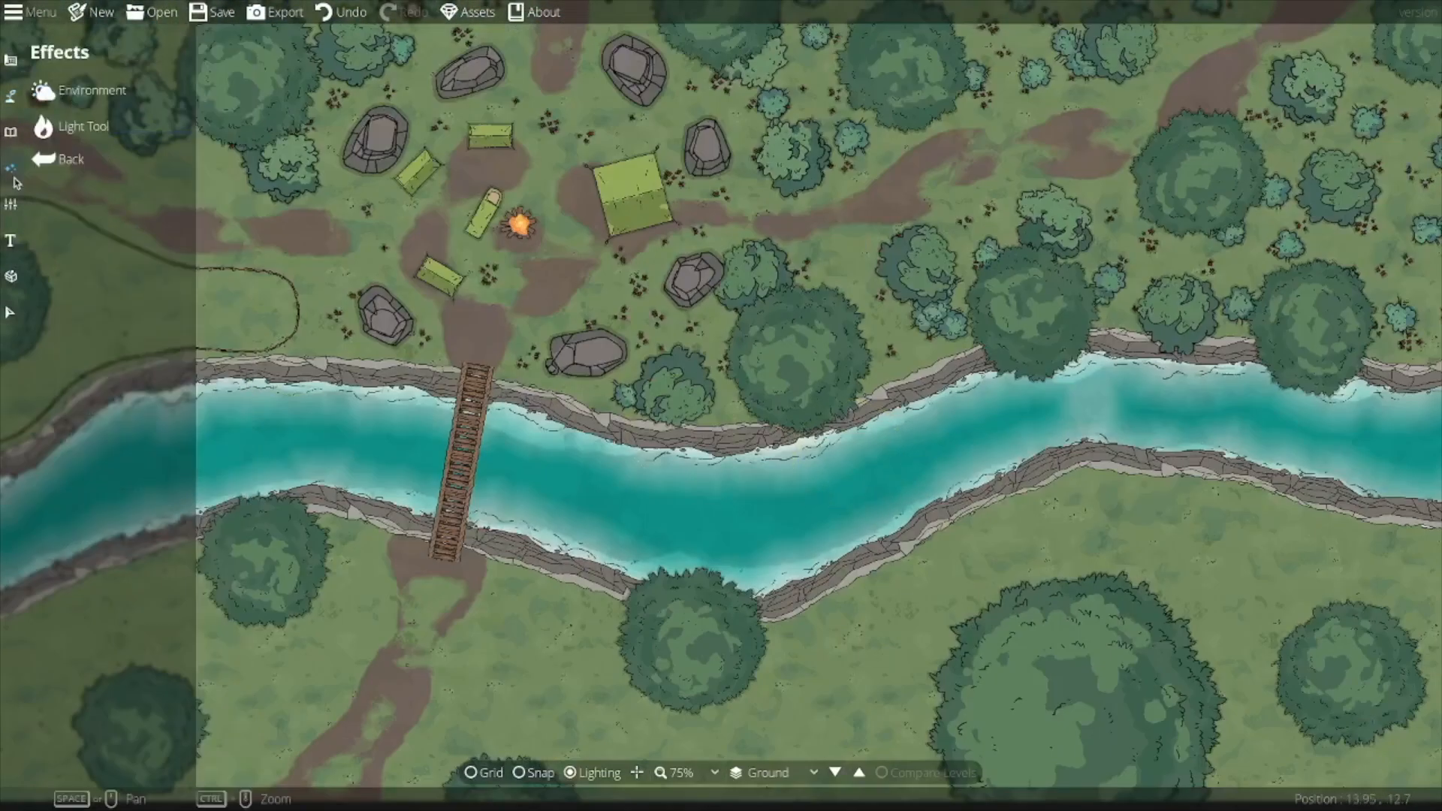
left_click(99, 137)
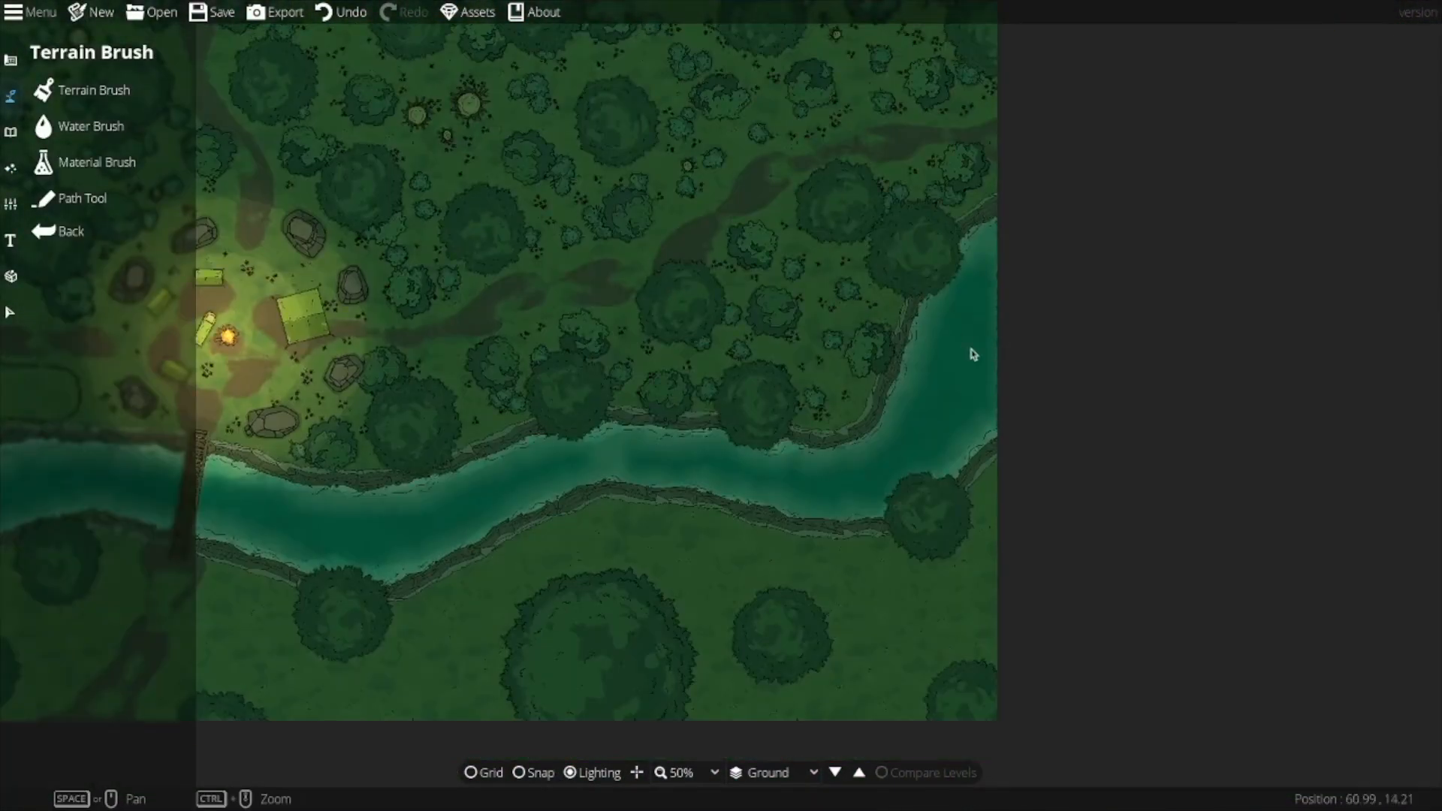
Scatter small boulders along the river on the -100: Below Water layer with a spread of 2.43.
scroll(973, 353, "up", 5)
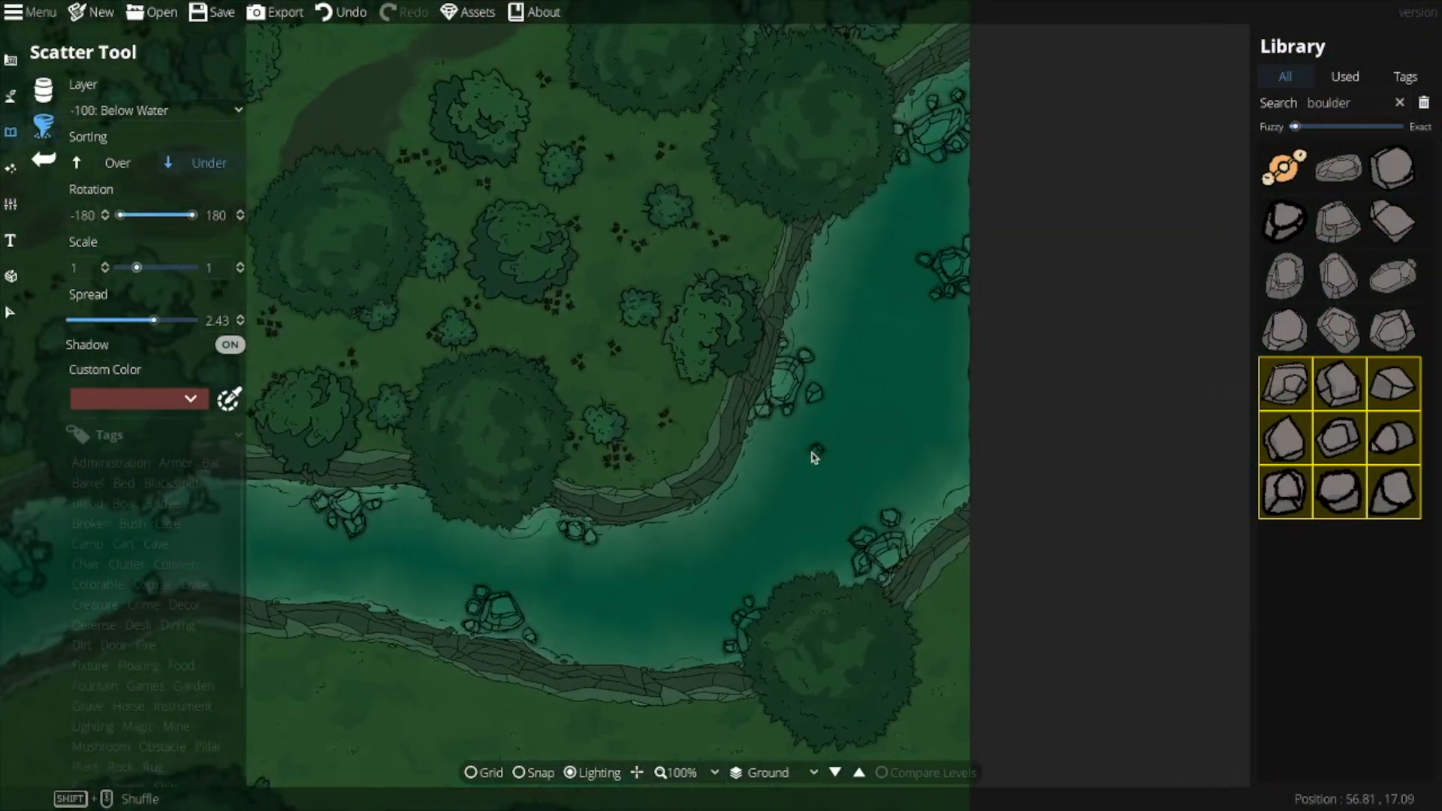
left_click_drag(811, 451, 778, 485)
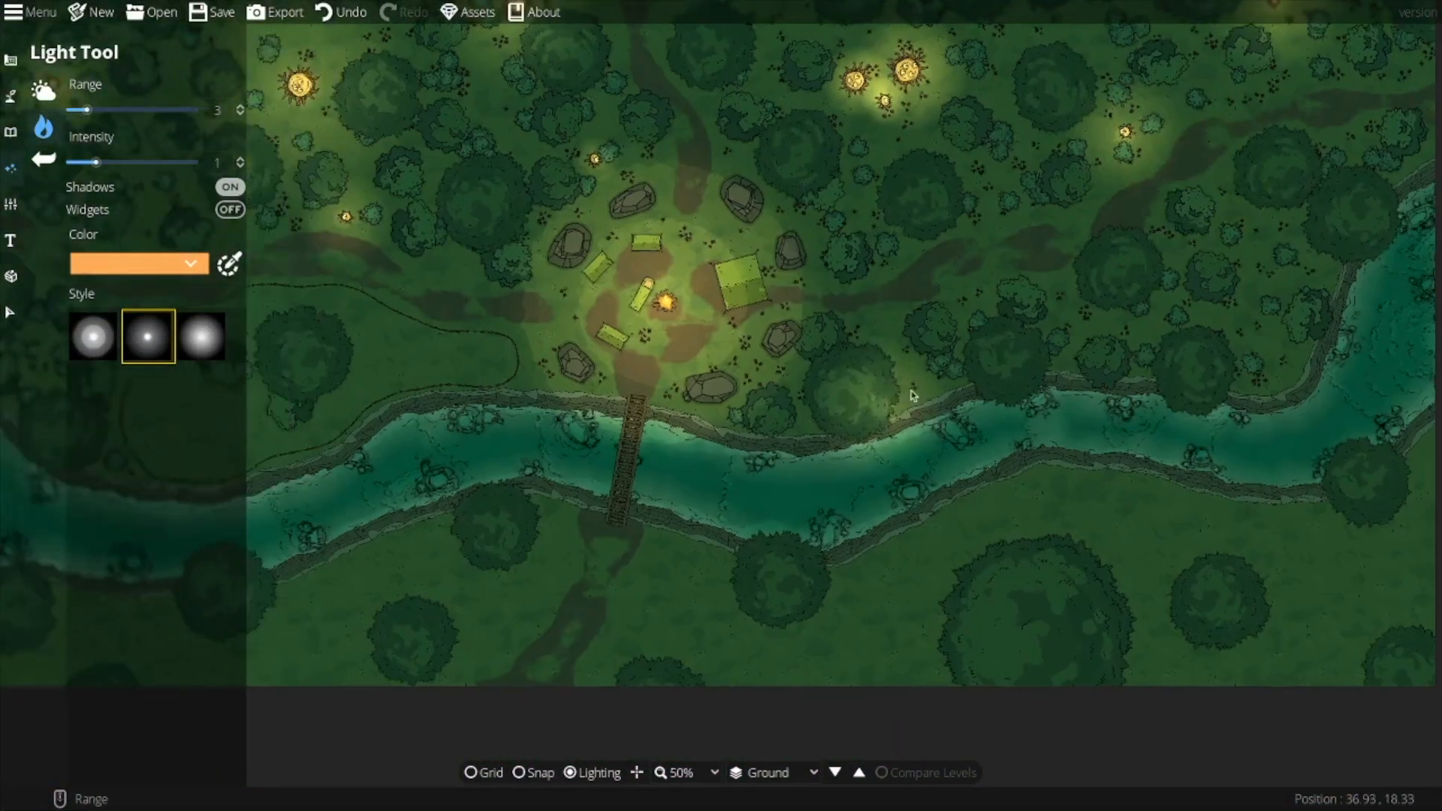
Place orange lights with range 3 and intensity 1 on the tree stumps in the forest north of the river.
left_click_drag(912, 389, 1282, 461)
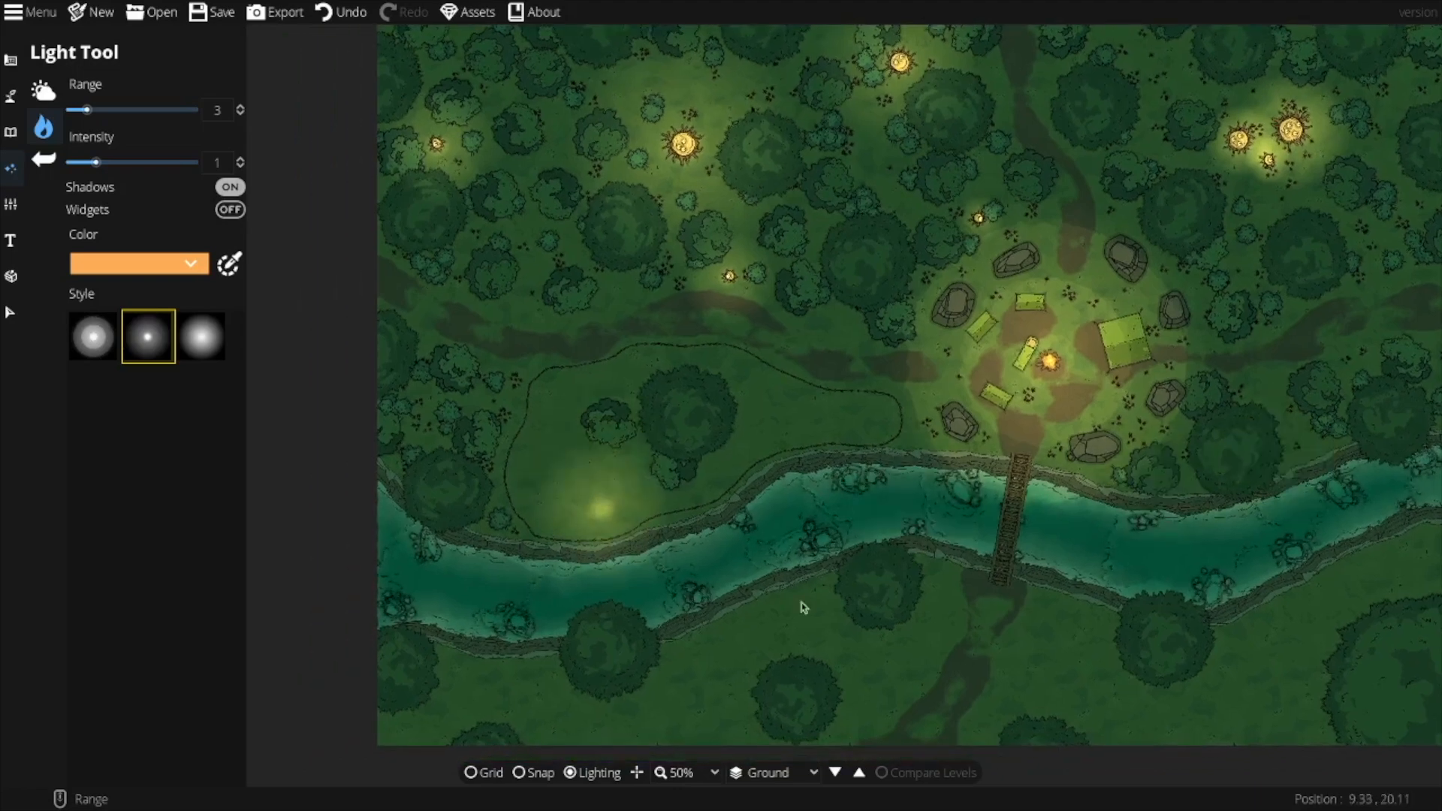
left_click_drag(861, 594, 860, 590)
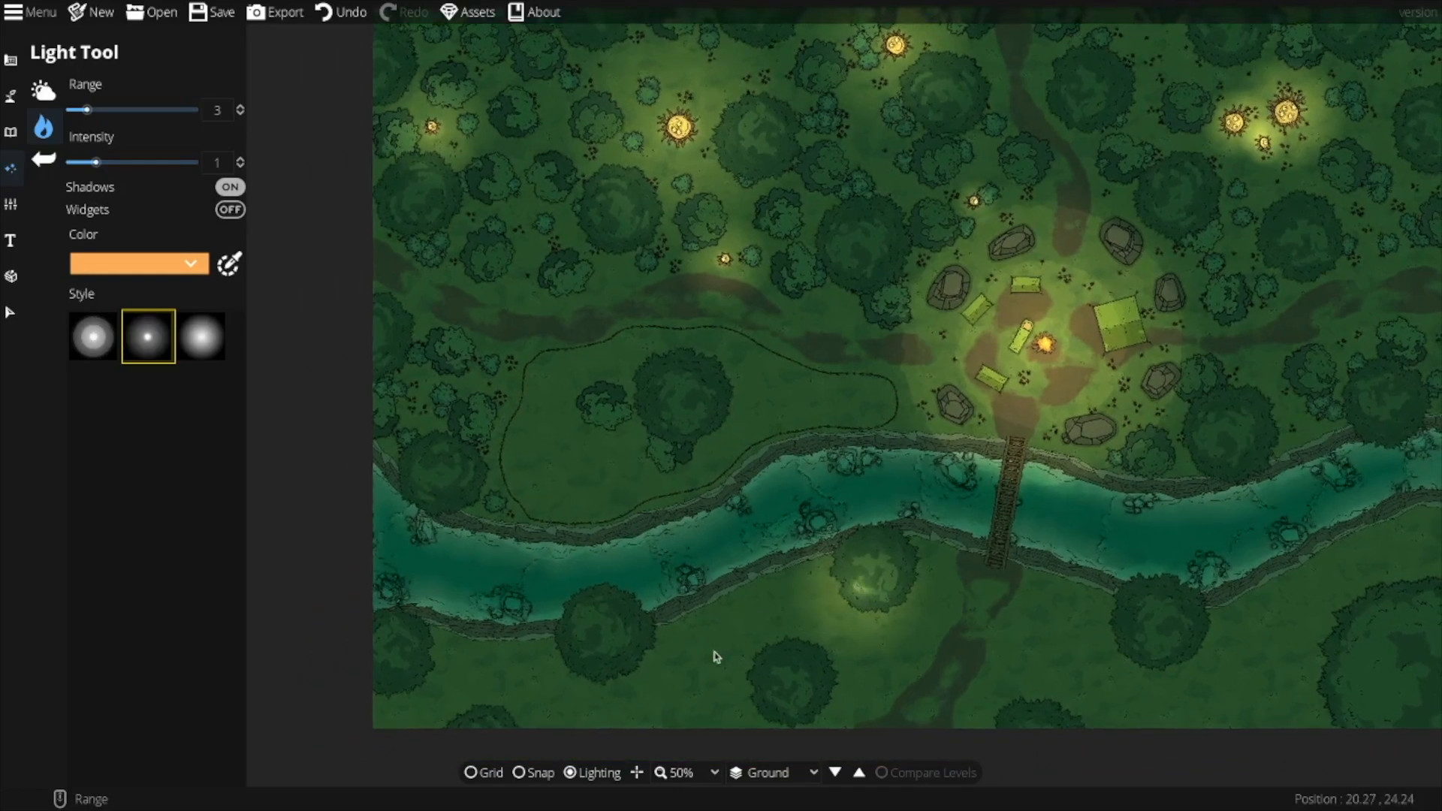
Select and delete the single large boulders surrounding the camp.
scroll(880, 530, "up", 5)
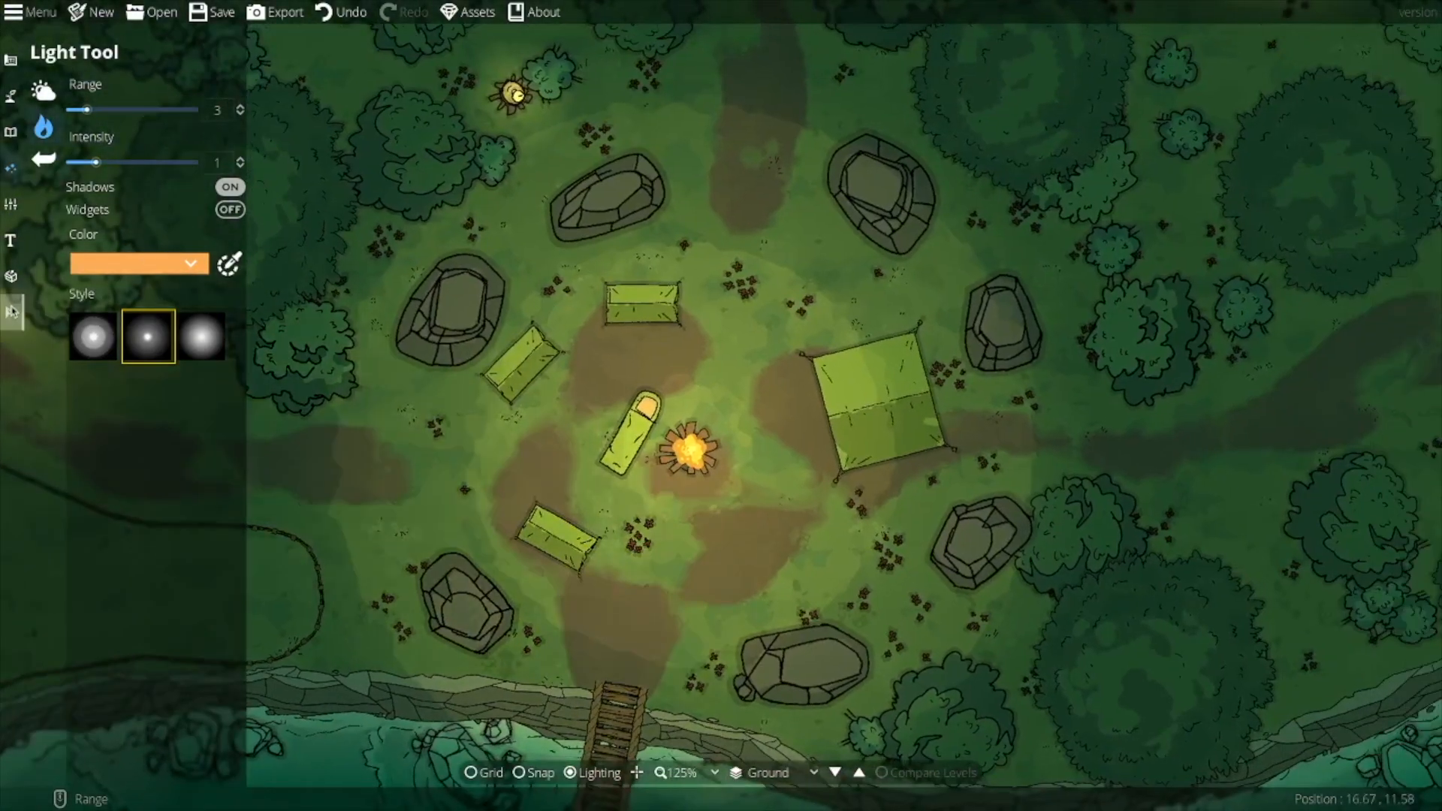
left_click(10, 313)
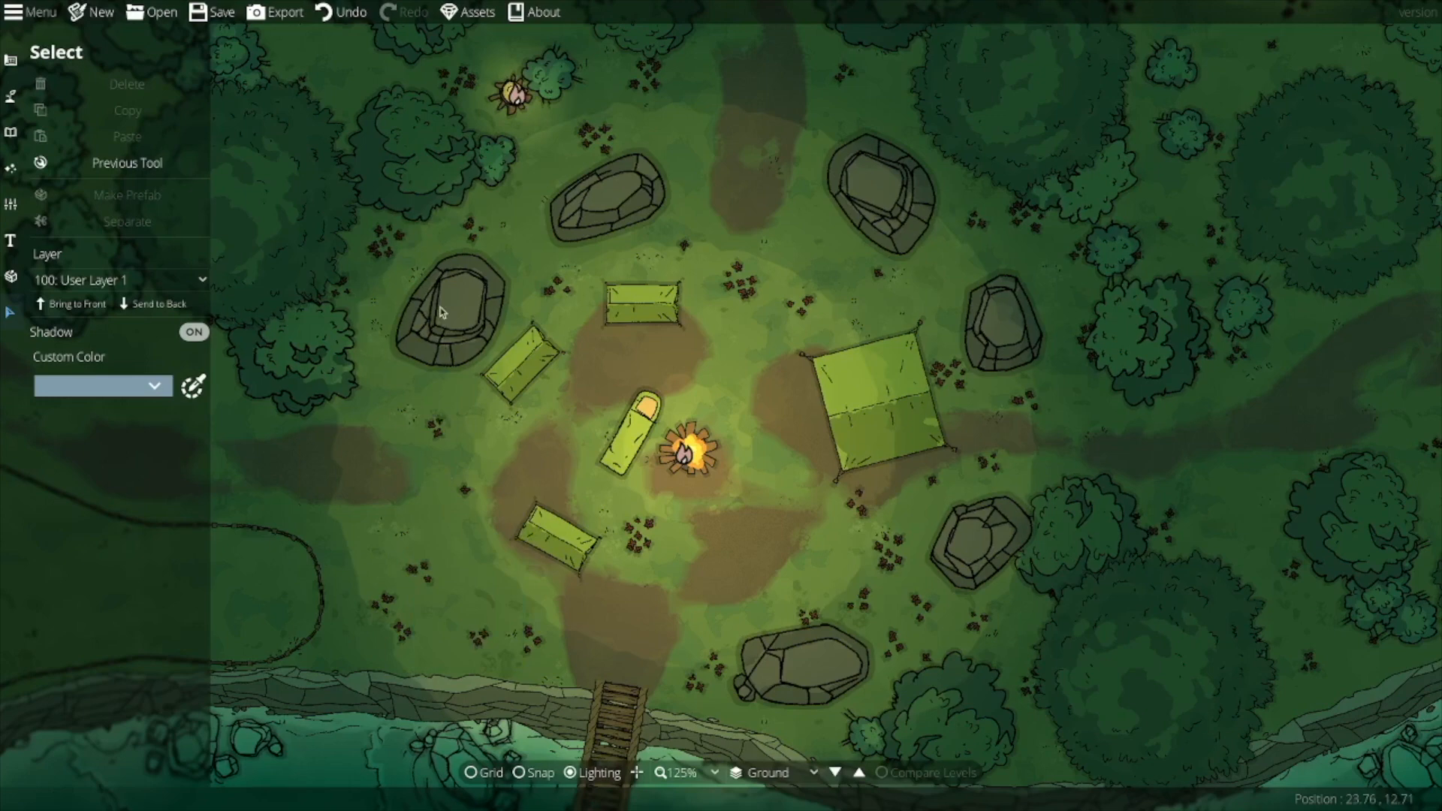
left_click(879, 188)
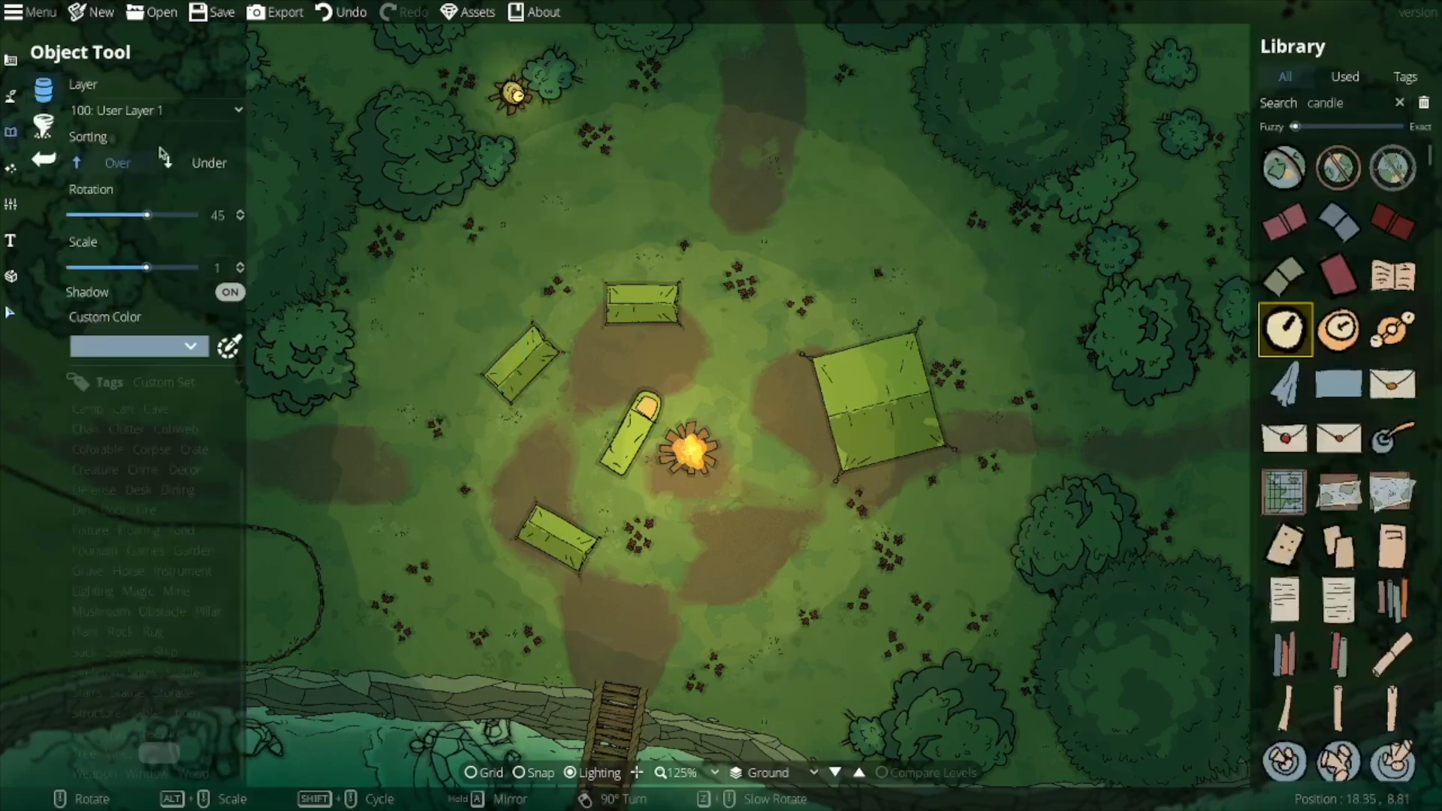
Scatter clusters of mixed boulders in a ring around the camp on User Layer 1 with a spread of 2.43.
left_click(474, 612)
left_click(11, 168)
left_click(397, 362)
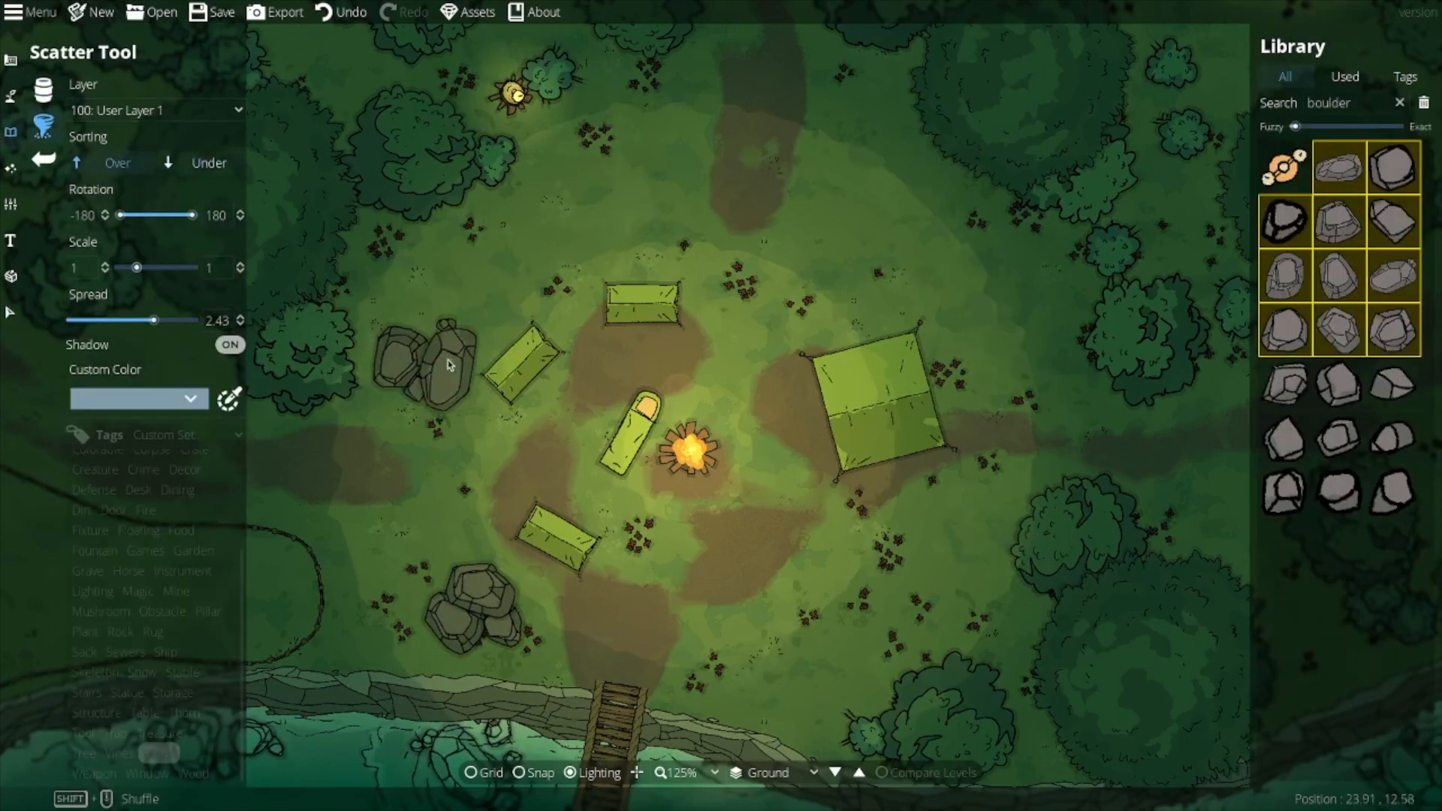
left_click(850, 569)
left_click(630, 361)
scroll(766, 454, "up", 1)
Search the library for leaves and scatter the green leaf assets over the boulder clusters around the camp.
left_click(11, 96)
left_click(66, 125)
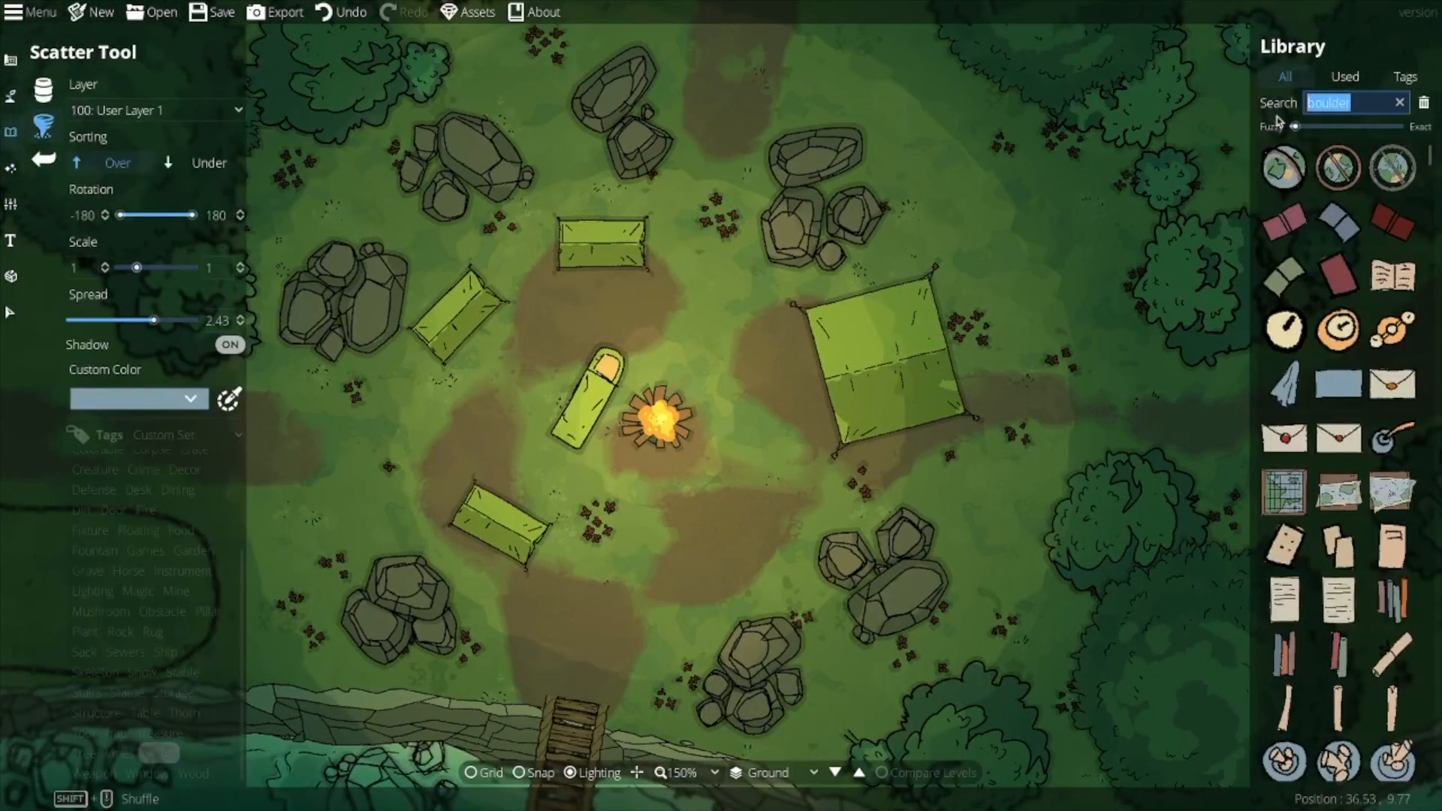
type("s")
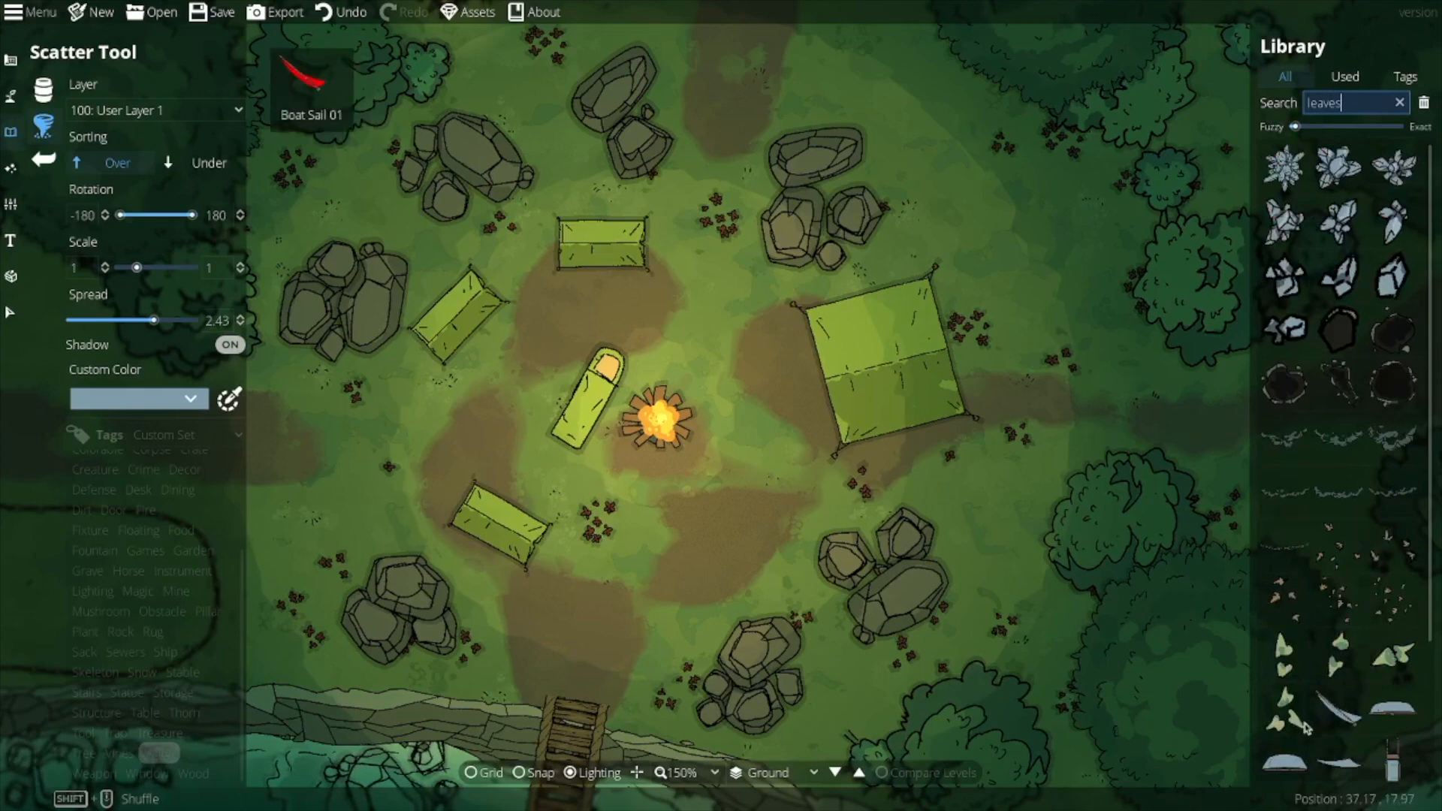
left_click(623, 113)
left_click(466, 173)
left_click(826, 203)
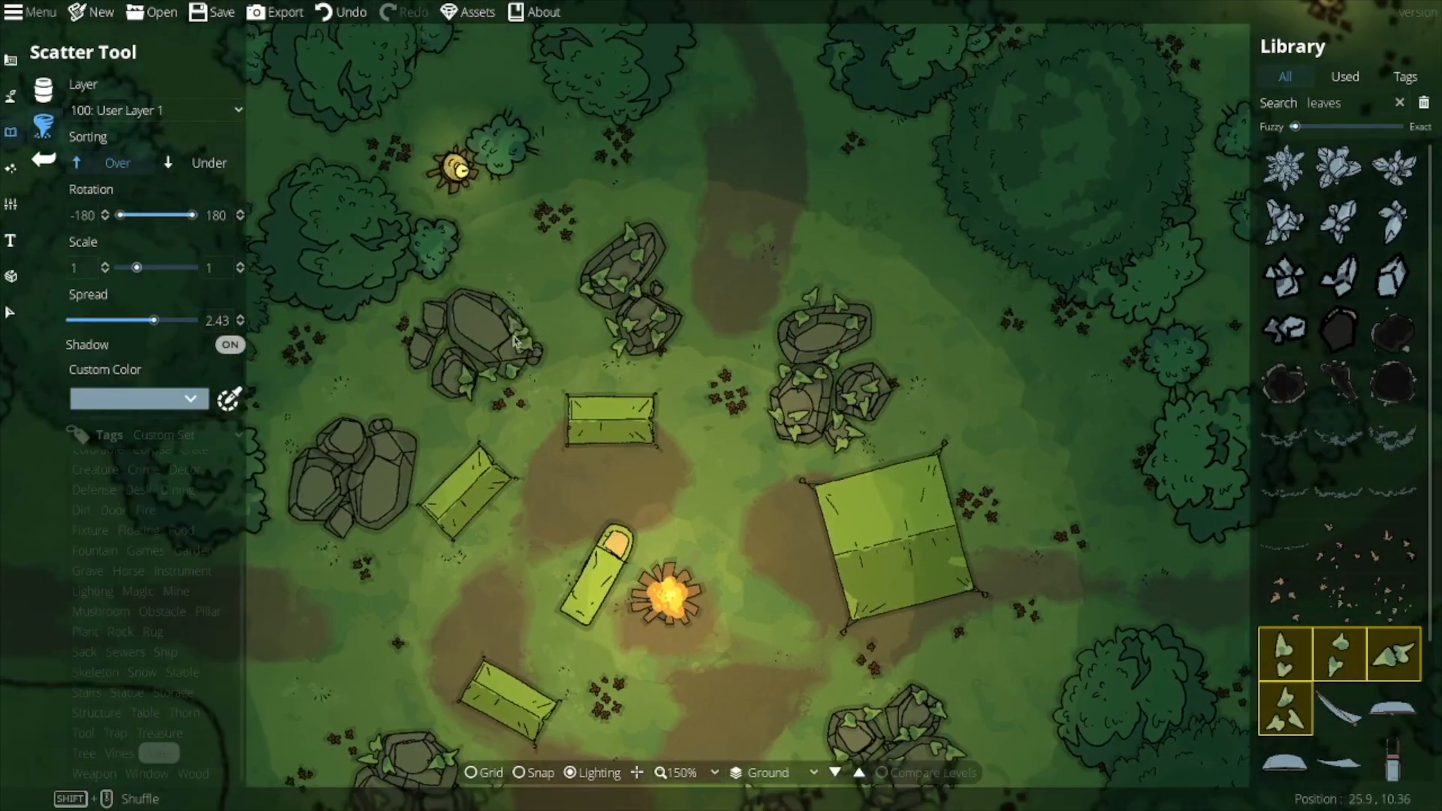
left_click(345, 300)
left_click(750, 676)
left_click(398, 615)
left_click(537, 593)
Scatter green leaves across the camp and the northern forest floor, sorted under other objects with a spread of 0.5.
left_click_drag(644, 458, 1232, 454)
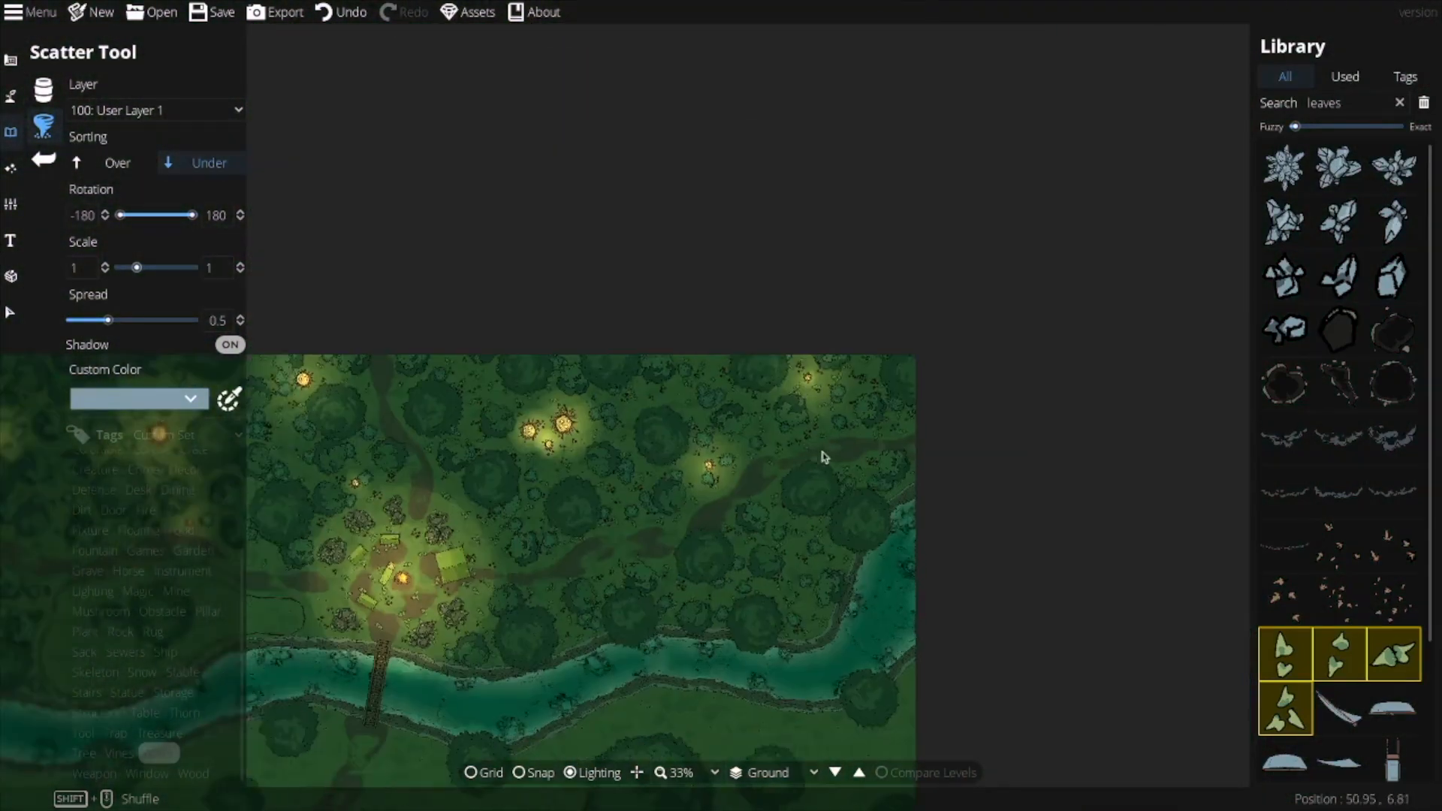
left_click_drag(823, 457, 1094, 402)
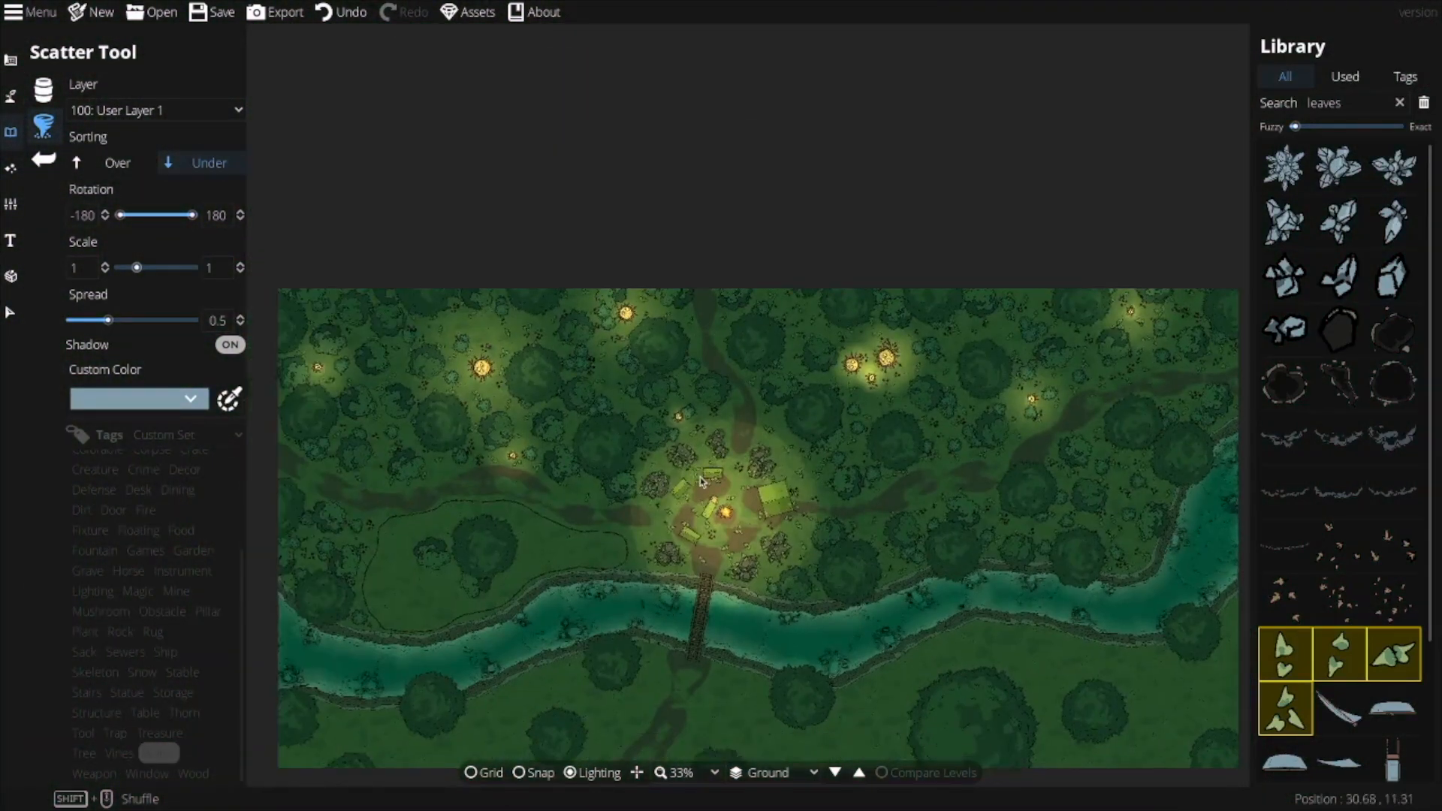
left_click_drag(713, 479, 818, 462)
Scatter small bushes across the south bank with a spread of 0.5, and place orange lights on the stumps there.
scroll(503, 525, "up", 6)
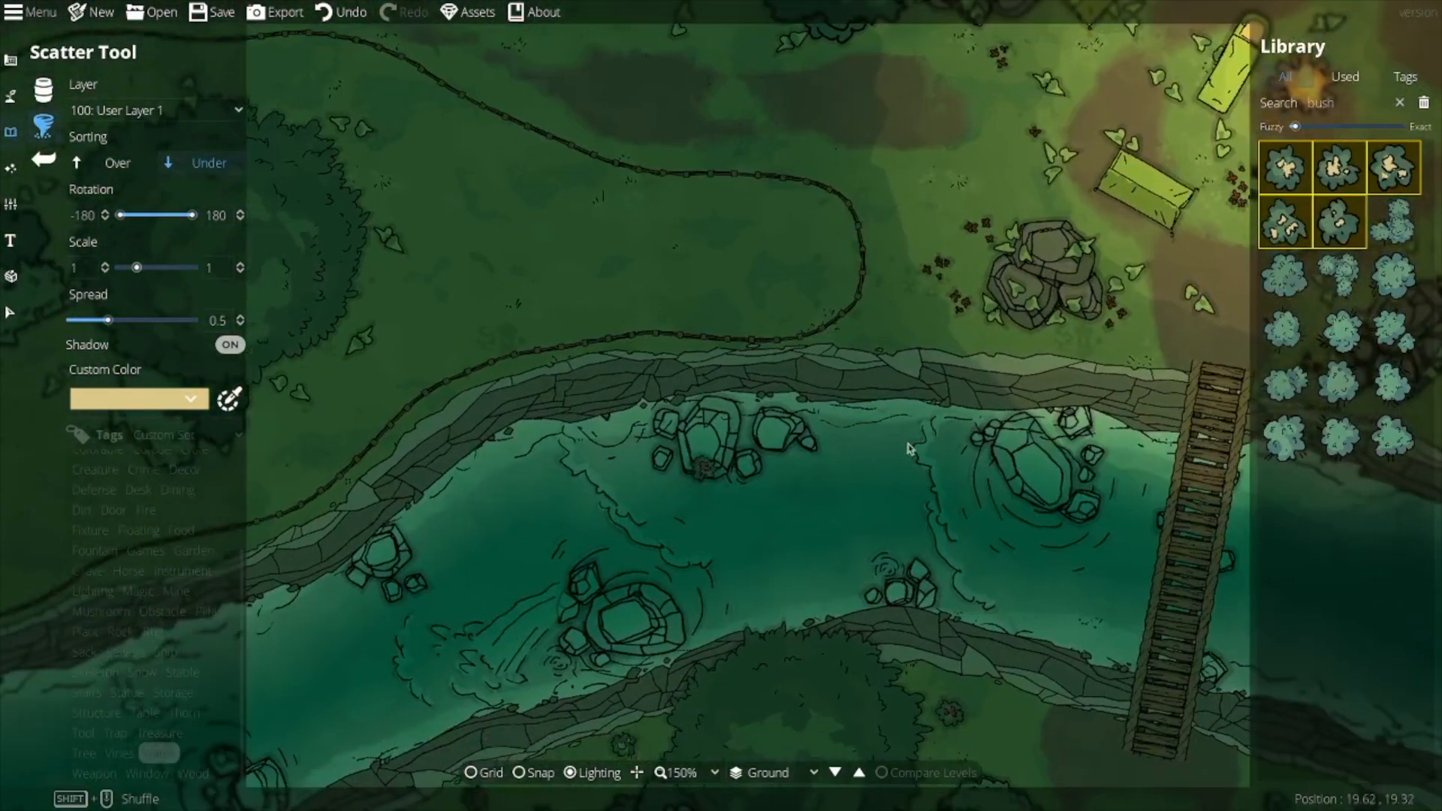
scroll(1006, 422, "down", 8)
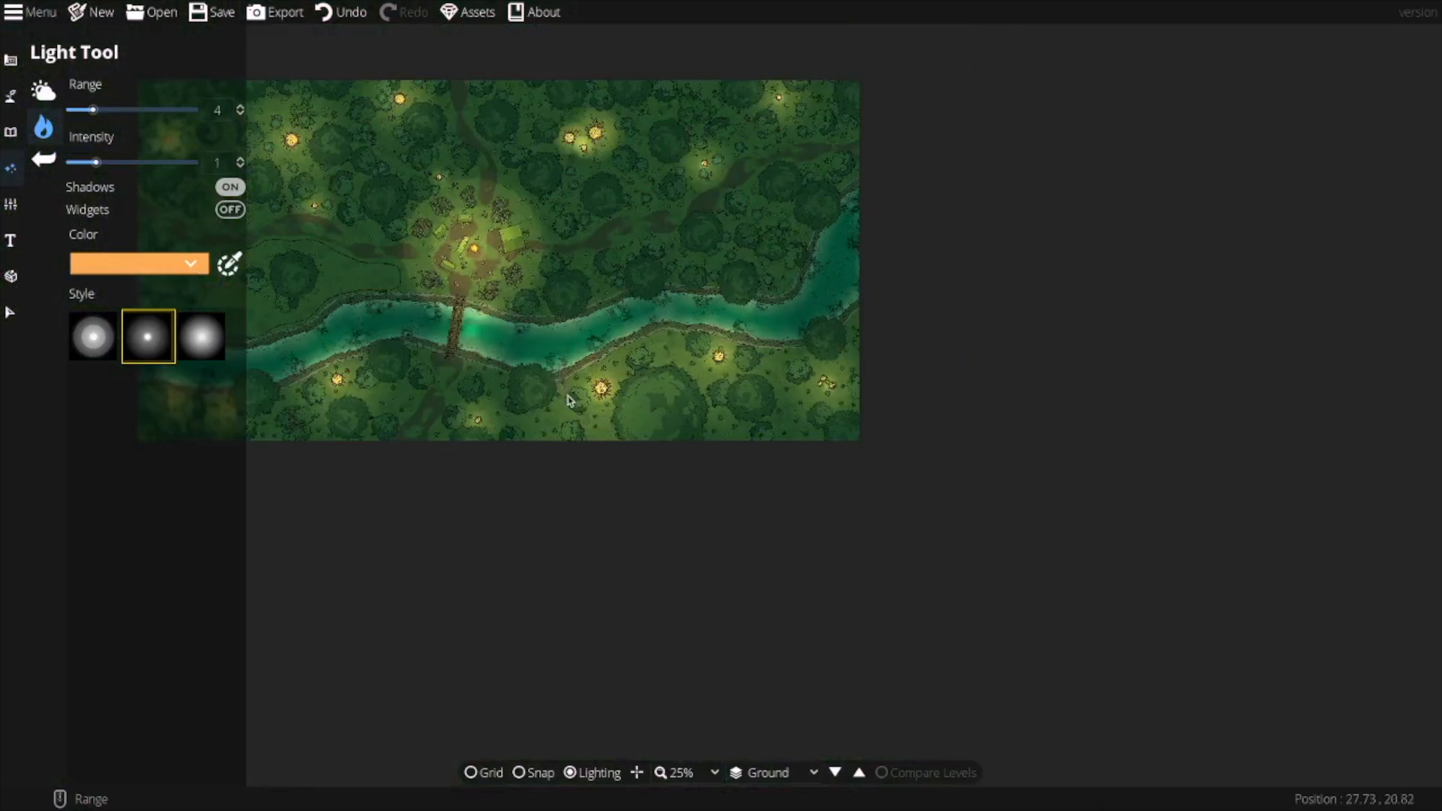
left_click_drag(589, 411, 721, 489)
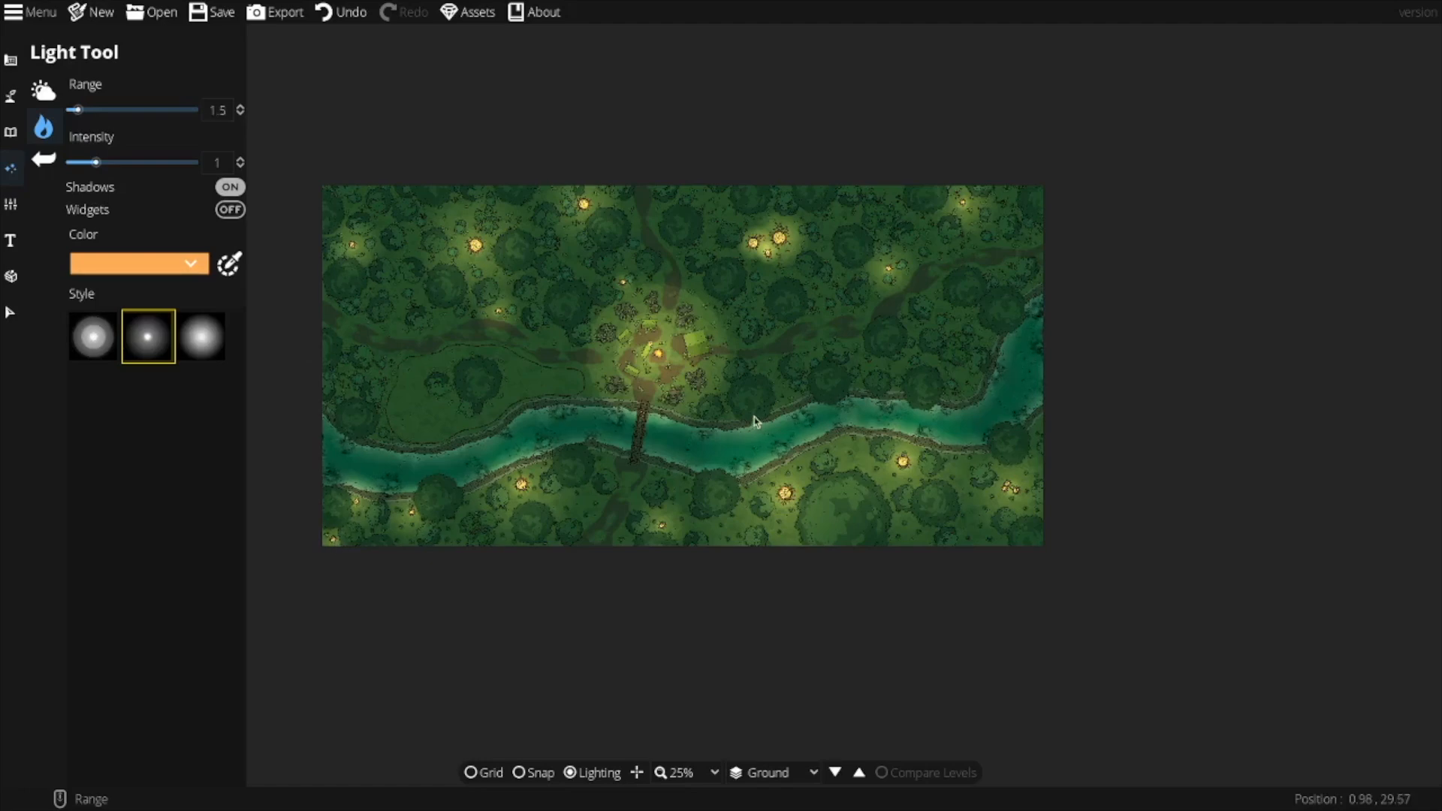
Place candles from the library on all the boulder clusters around the camp with the Object Tool.
scroll(751, 419, "up", 5)
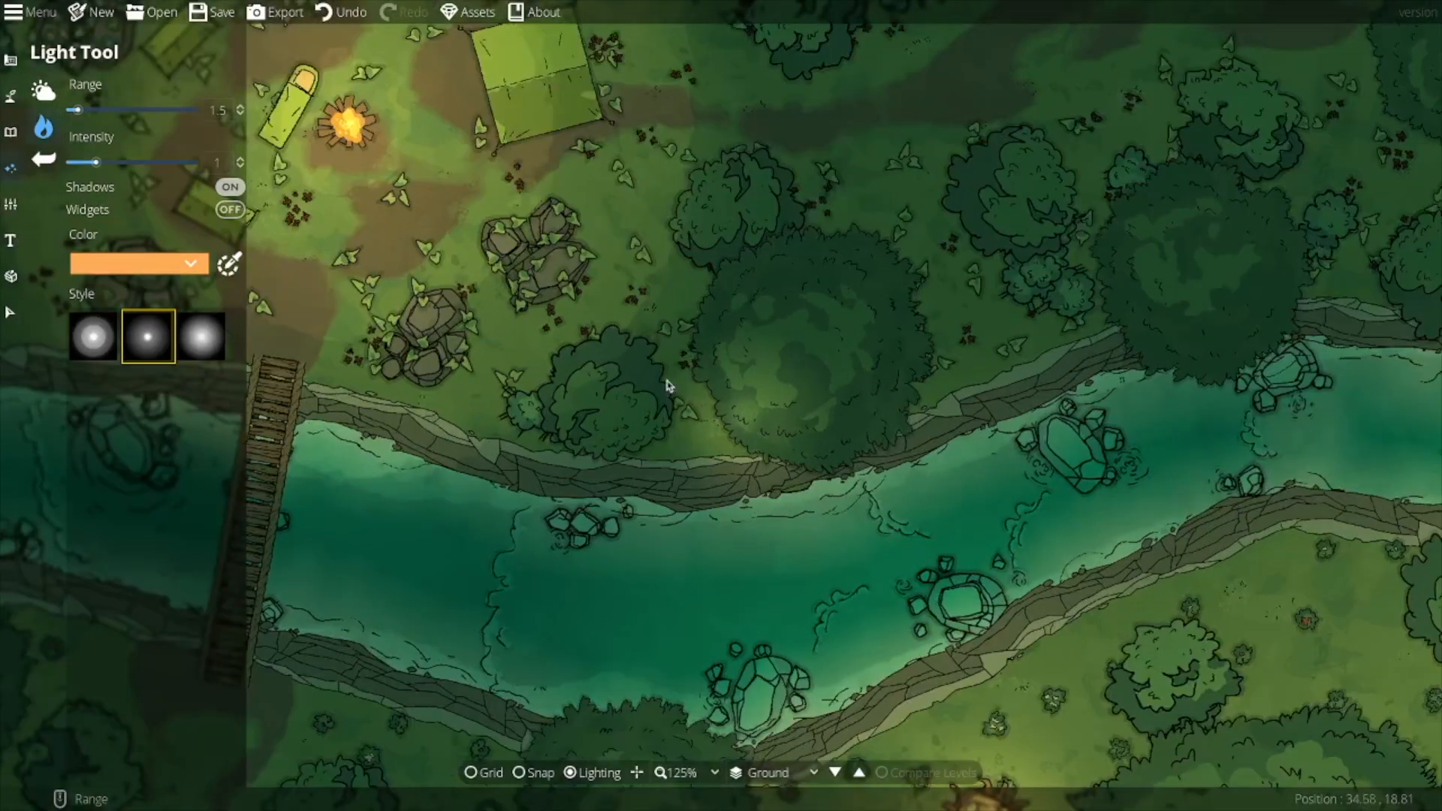
left_click_drag(623, 335, 749, 424)
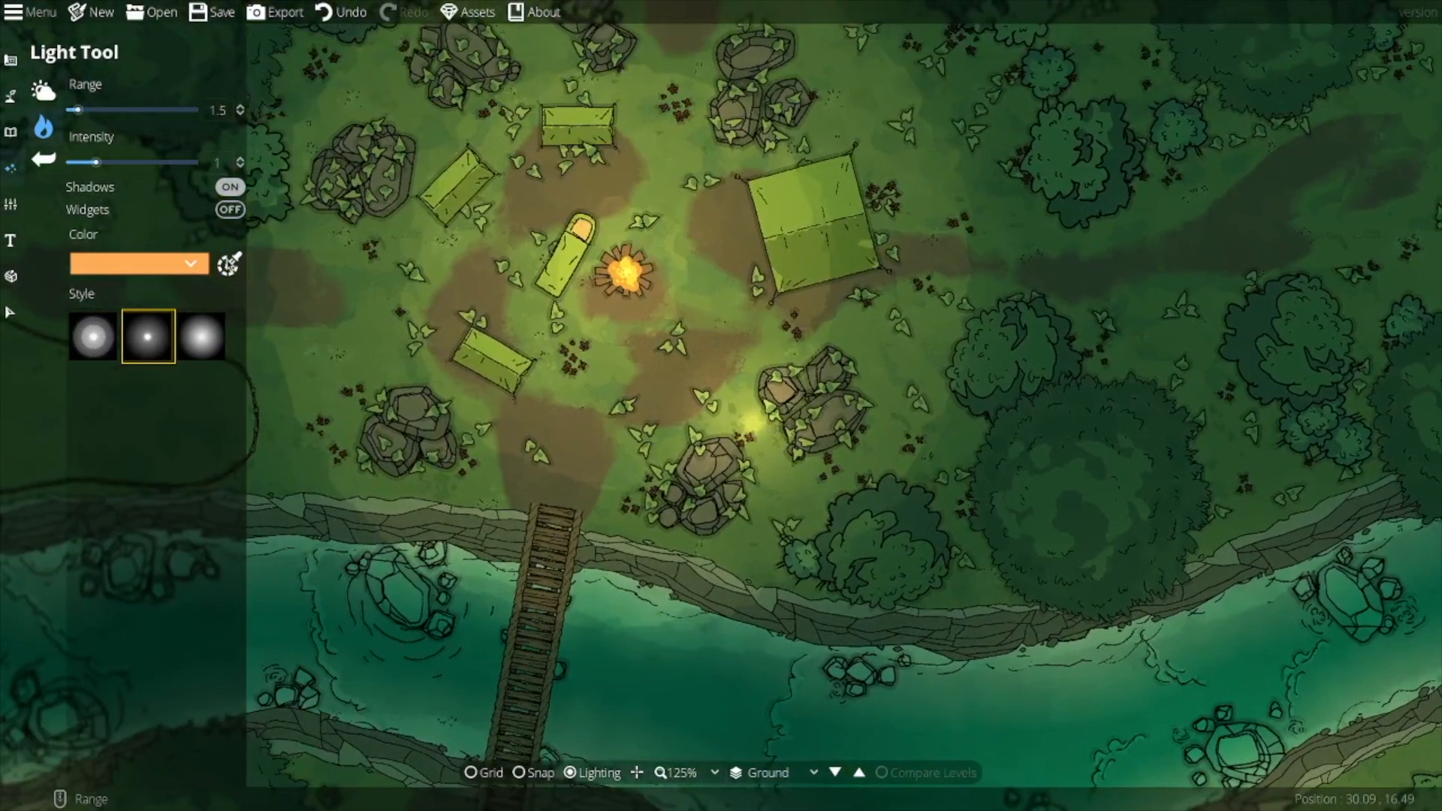
left_click(11, 130)
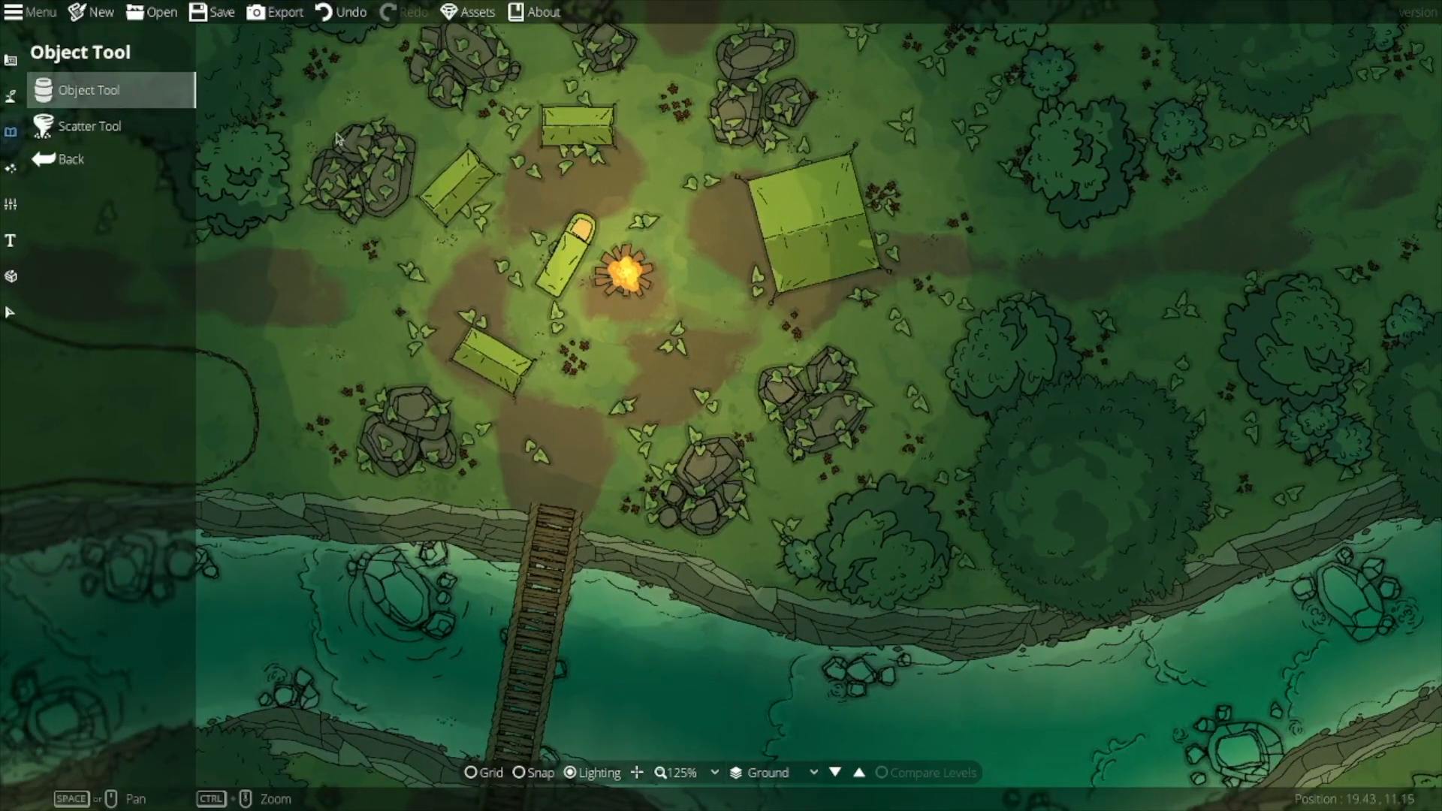
left_click(392, 442)
left_click(409, 396)
left_click_drag(420, 376, 554, 436)
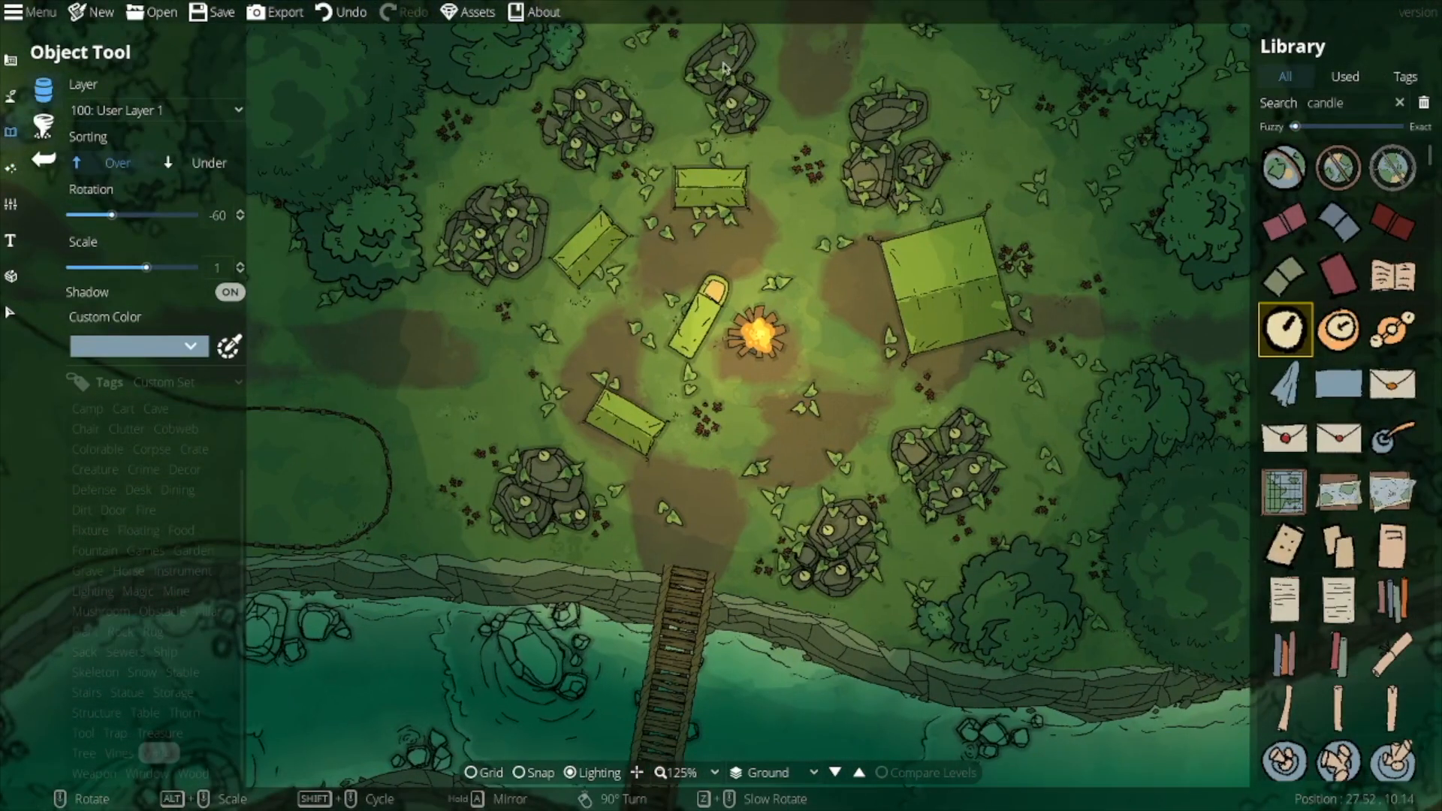
Add small lights to the candles on the boulder clusters.
left_click(11, 168)
left_click(543, 461)
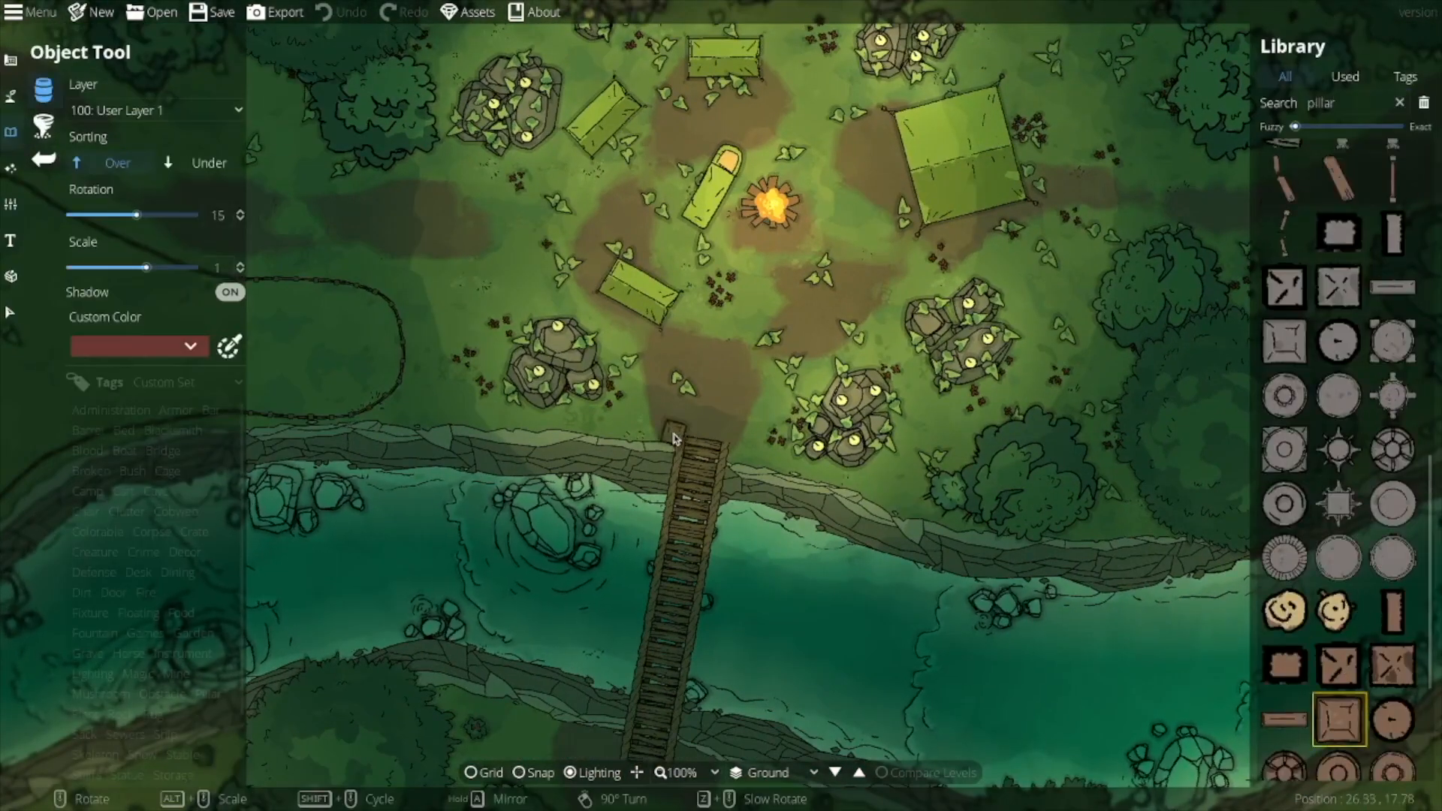
Place square wooden pillars at the bridge corners and undo the removal of the campfire light.
scroll(777, 454, "up", 5)
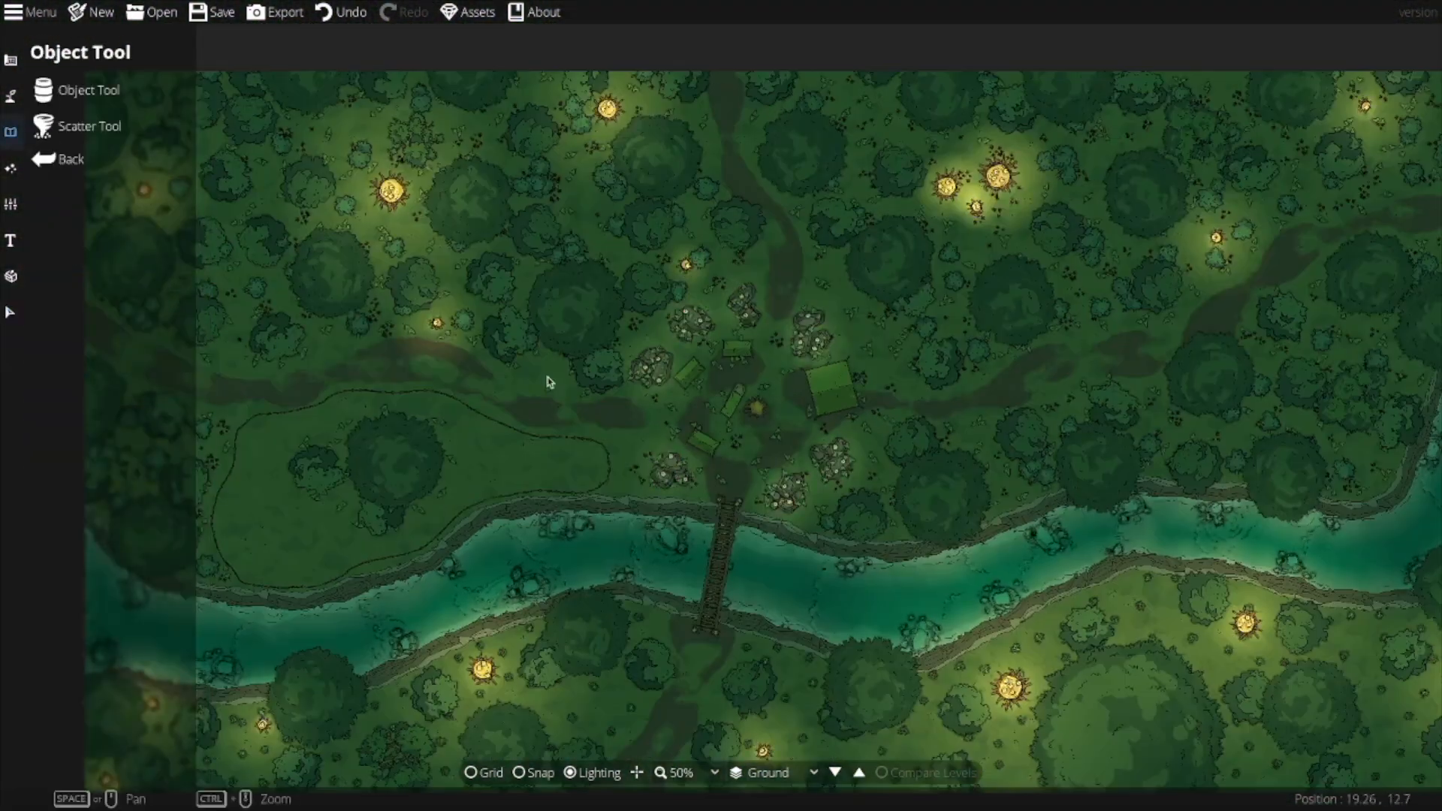
key("ctrl+z")
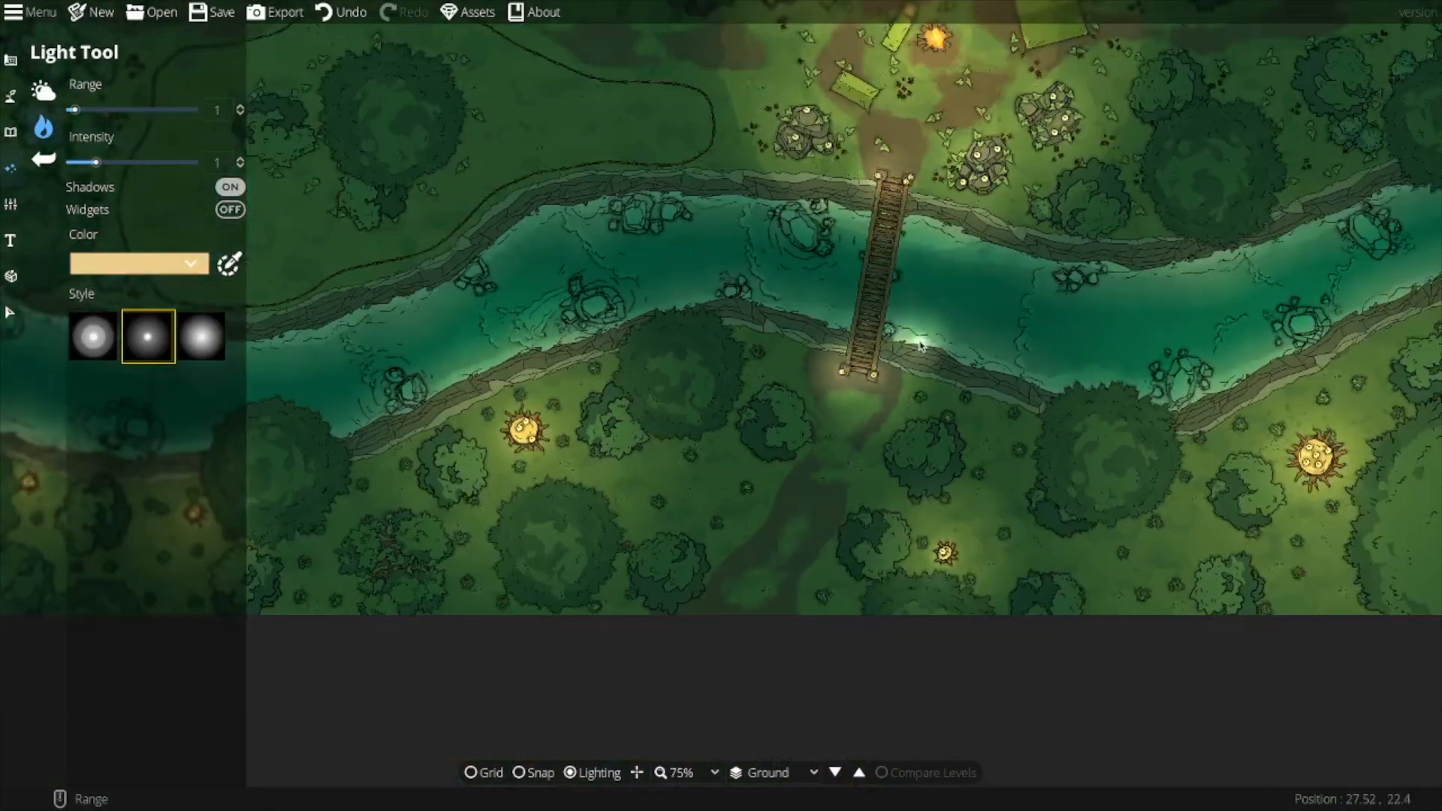
Light the candles at the bridge ends with pale yellow lights of range 1 and intensity 1.
left_click(913, 284)
left_click_drag(913, 284, 664, 362)
key("Right")
key("Up")
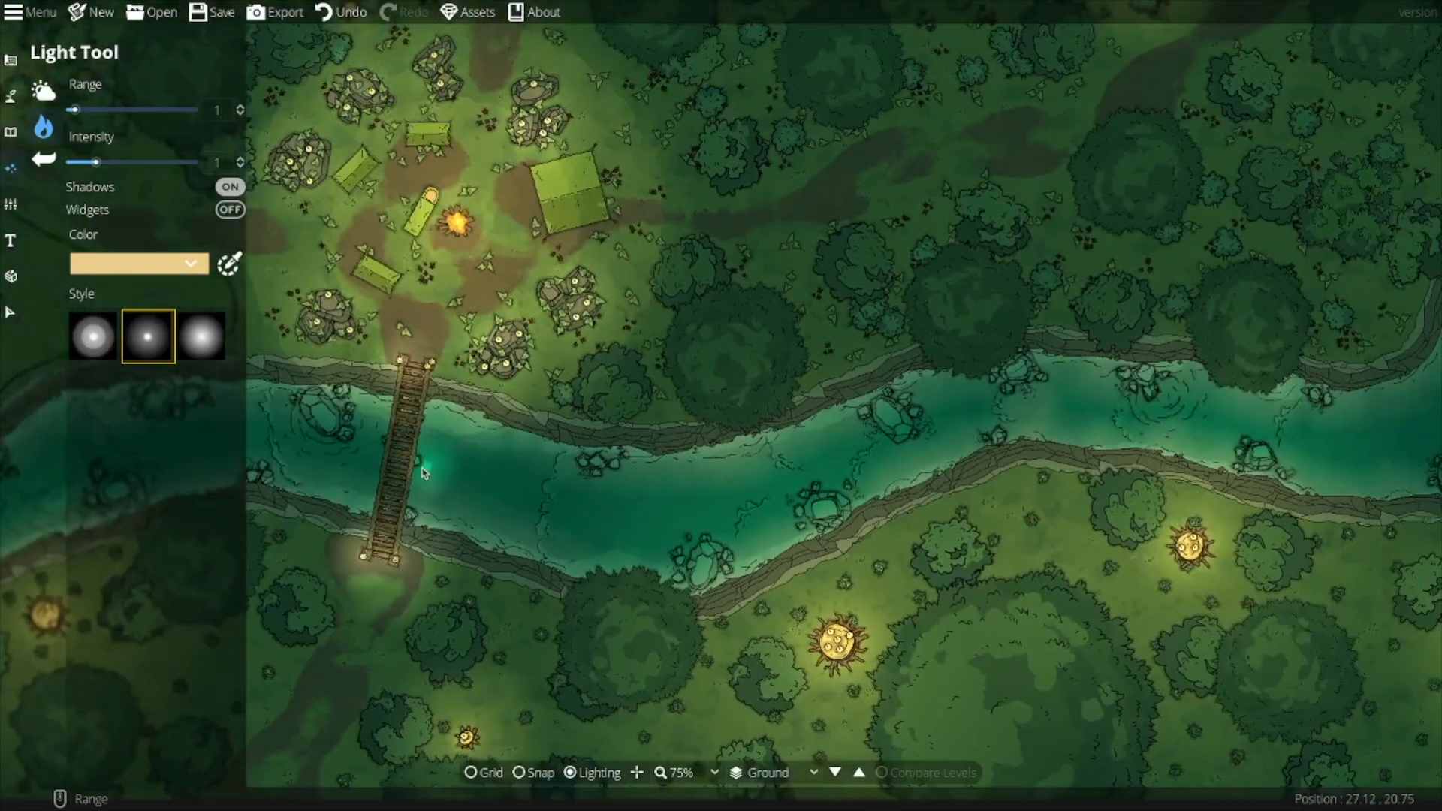
key("Left")
key("Down")
Line the meadow outline with lit candles and decorate the camp with vines on the boulders, crates and food.
left_click(11, 96)
scroll(540, 526, "up", 5)
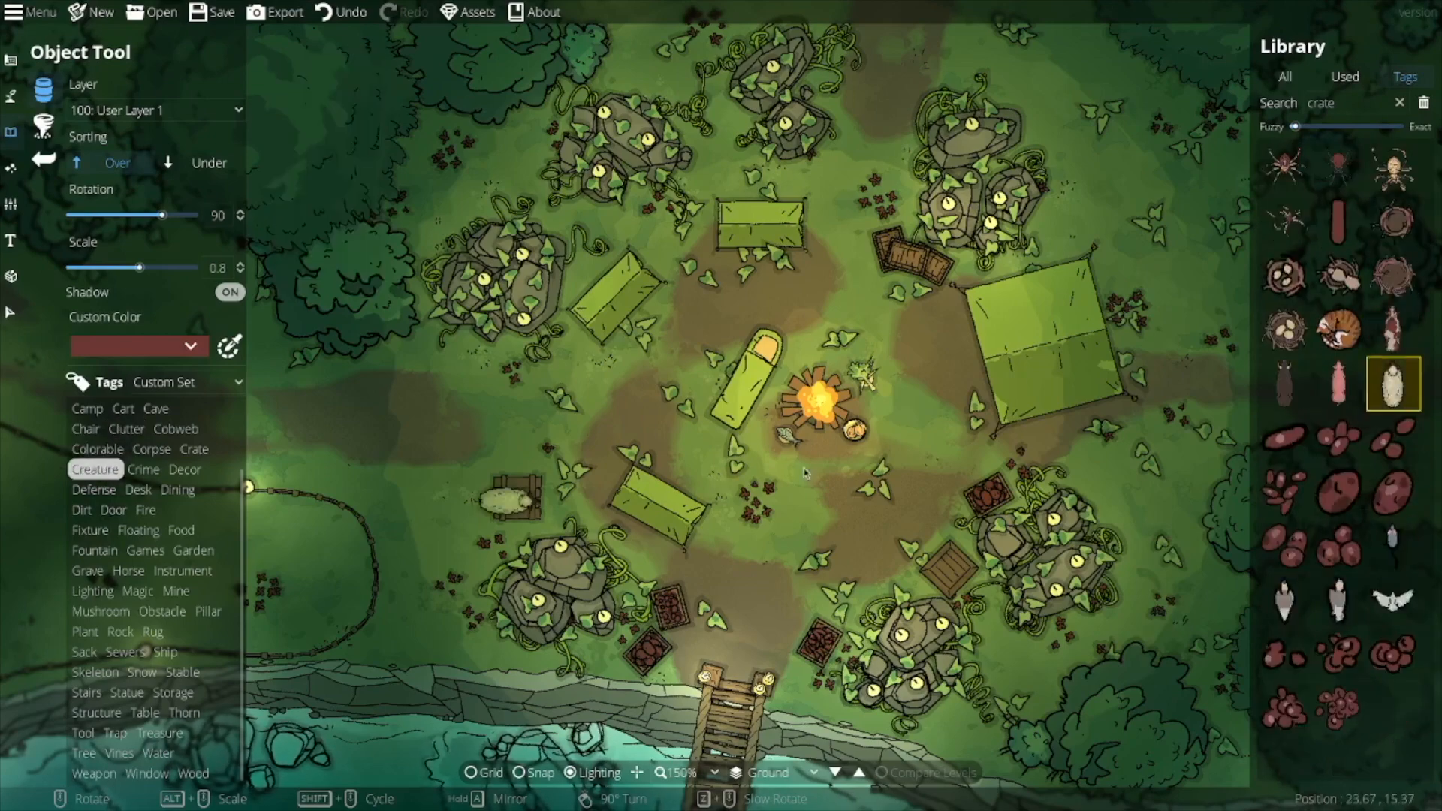
Place Creature-tag animals at scale 0.8: livestock inside the outlined meadow, a curled-up cat on the sleeping bag and birds around the camp.
left_click_drag(803, 473, 1135, 294)
left_click_drag(818, 350, 986, 310)
scroll(407, 422, "down", 2)
left_click(407, 422)
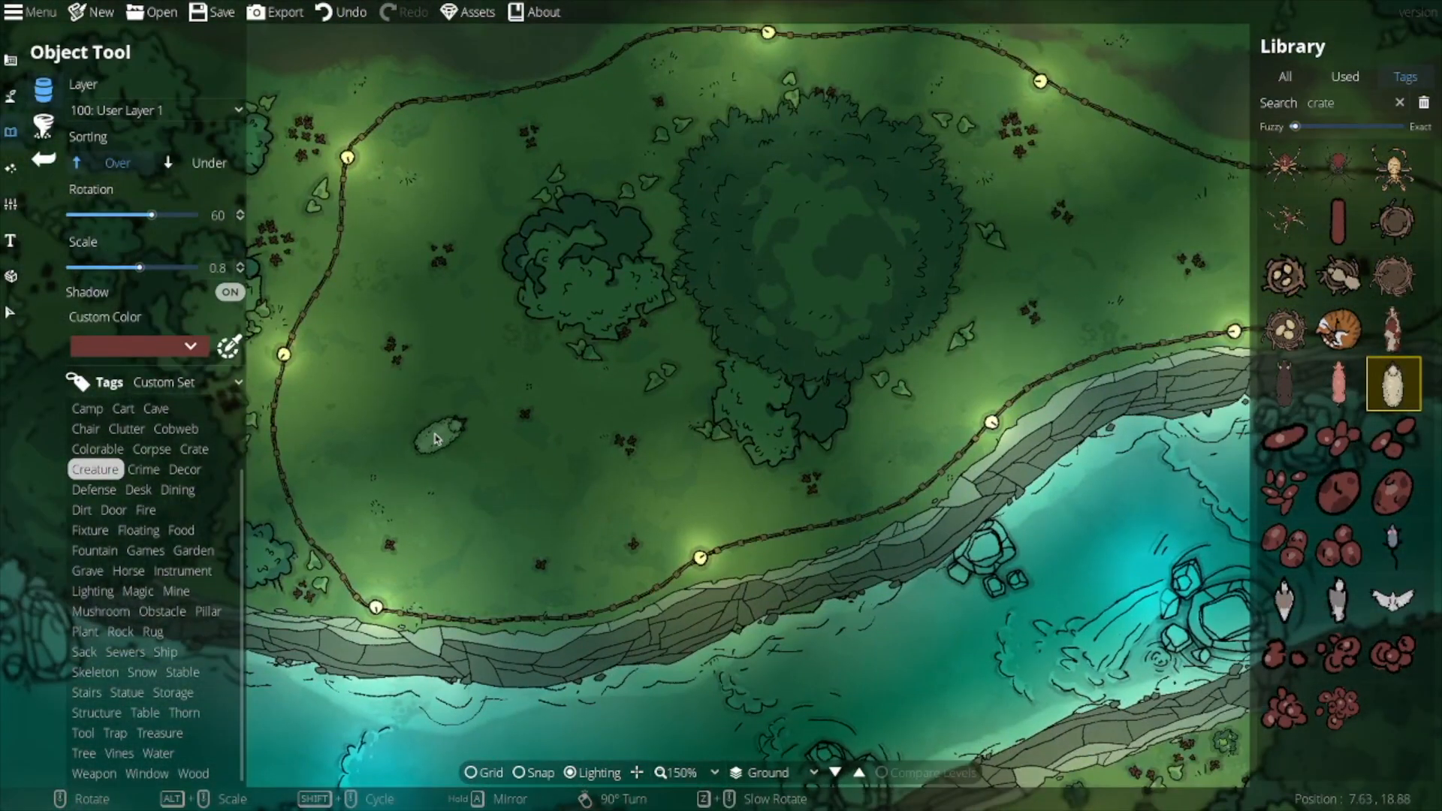
scroll(709, 491, "down", 4)
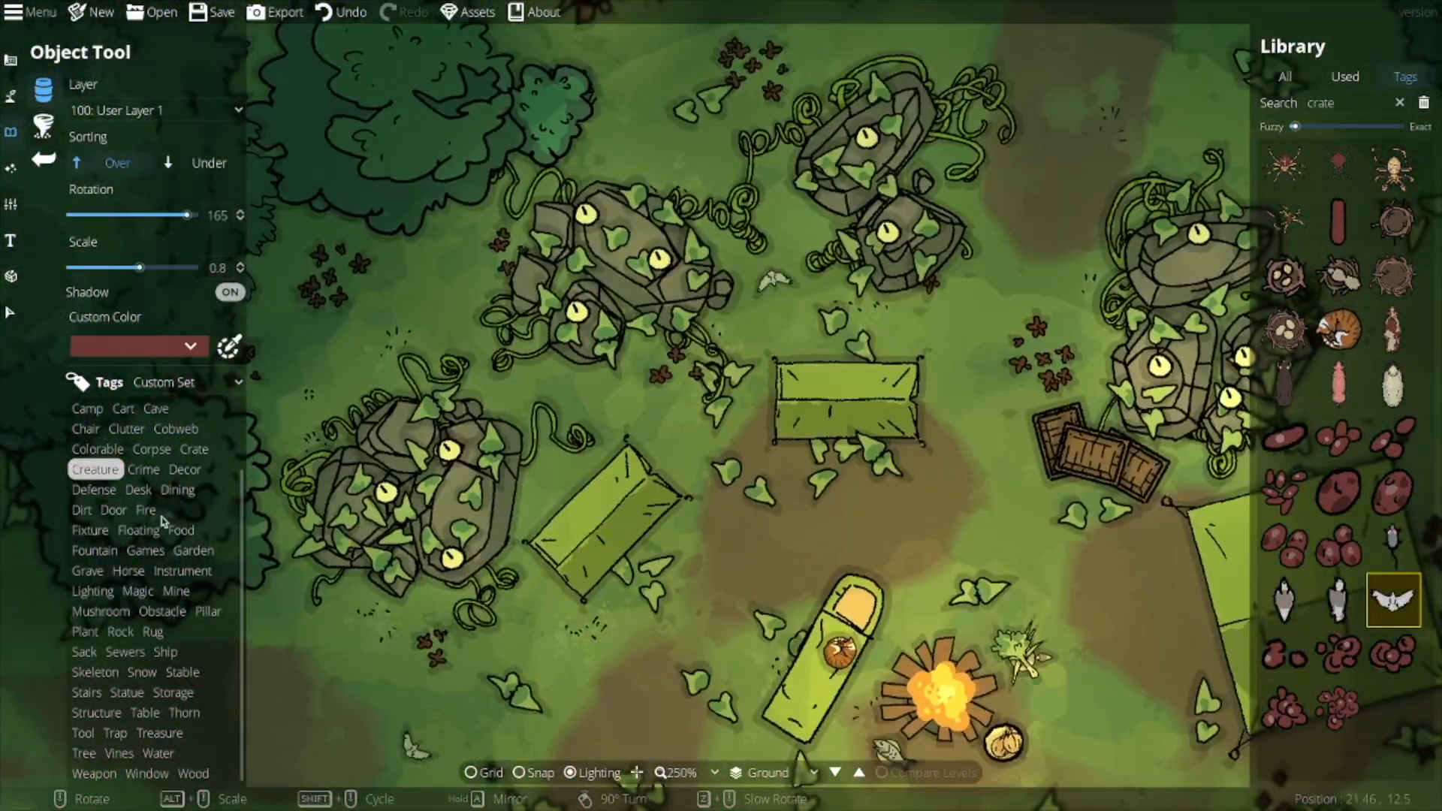
Place a broom on the crate by the southeastern boulders and red mushrooms around the camp.
left_click(139, 592)
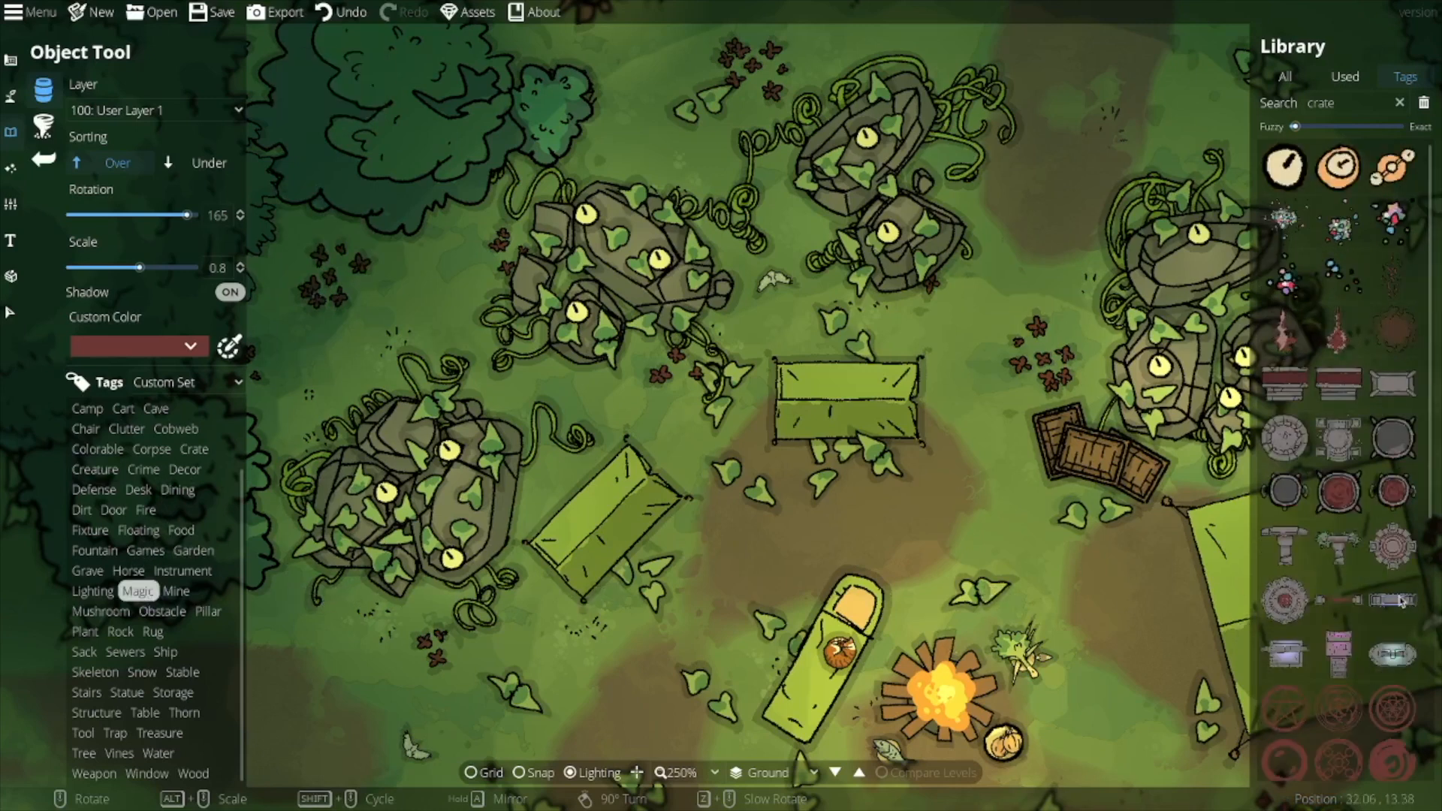
scroll(1378, 598, "down", 5)
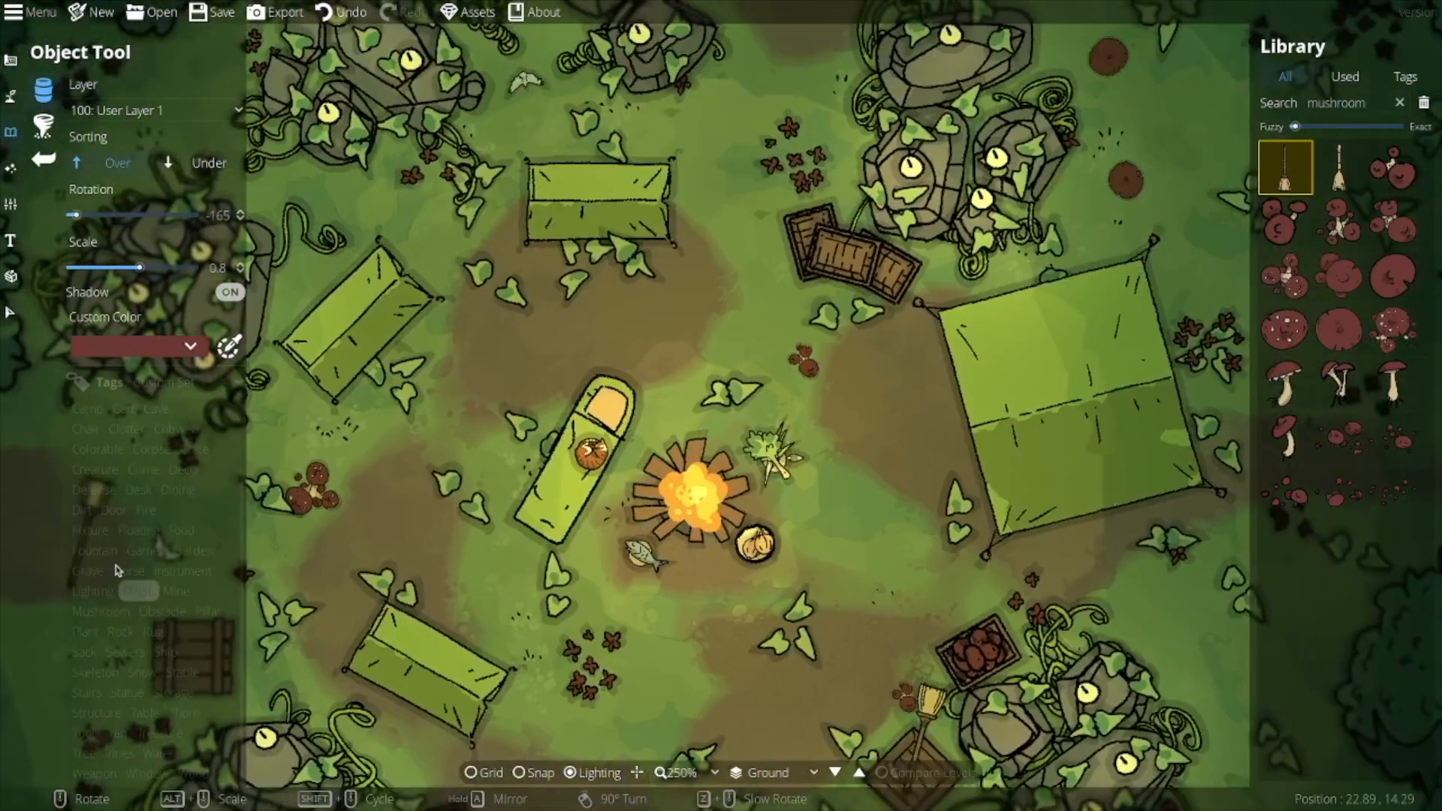
Place small sacks beside the boulders and lay fallen branches from the Tree tag, sorted under, near the bridge.
left_click(85, 650)
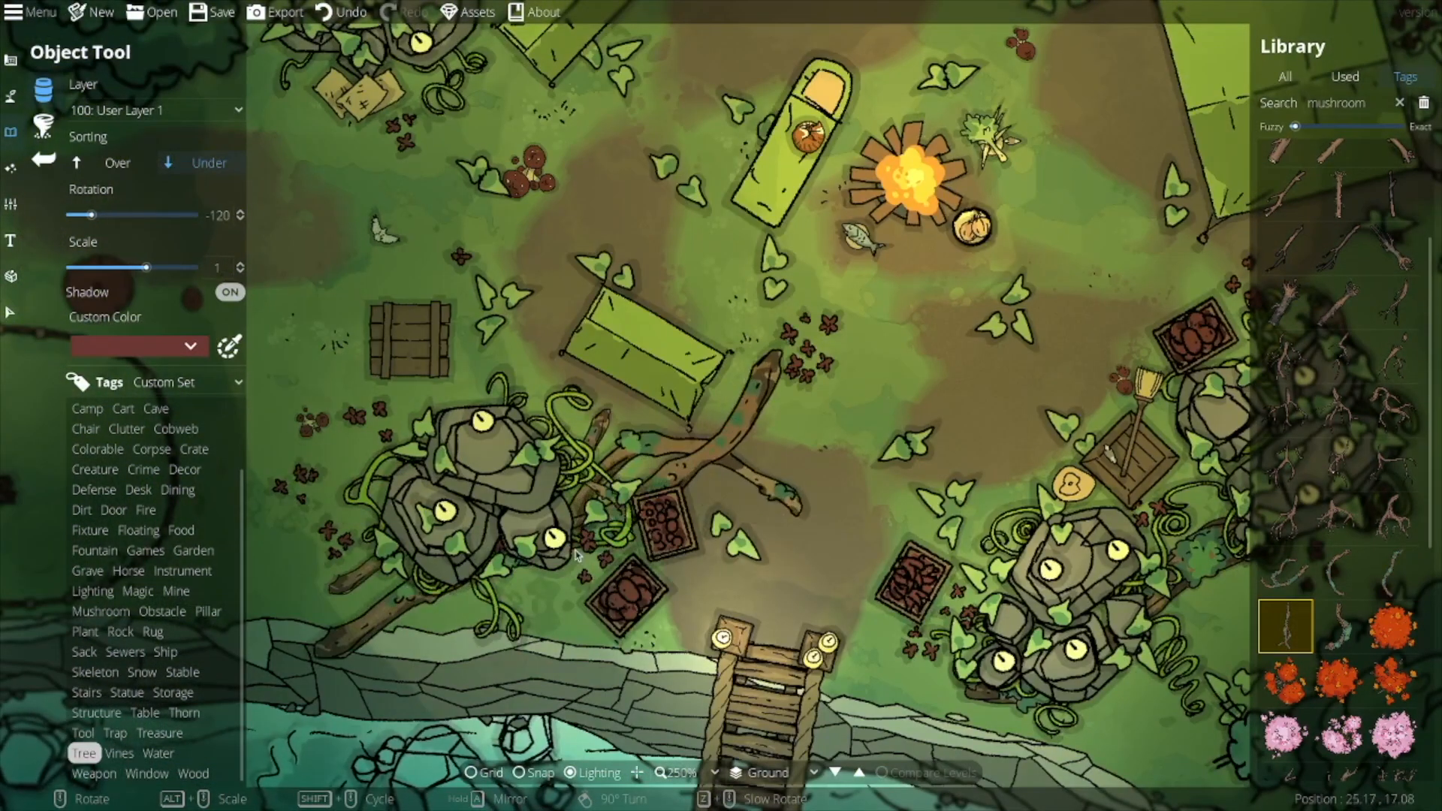
scroll(741, 553, "down", 5)
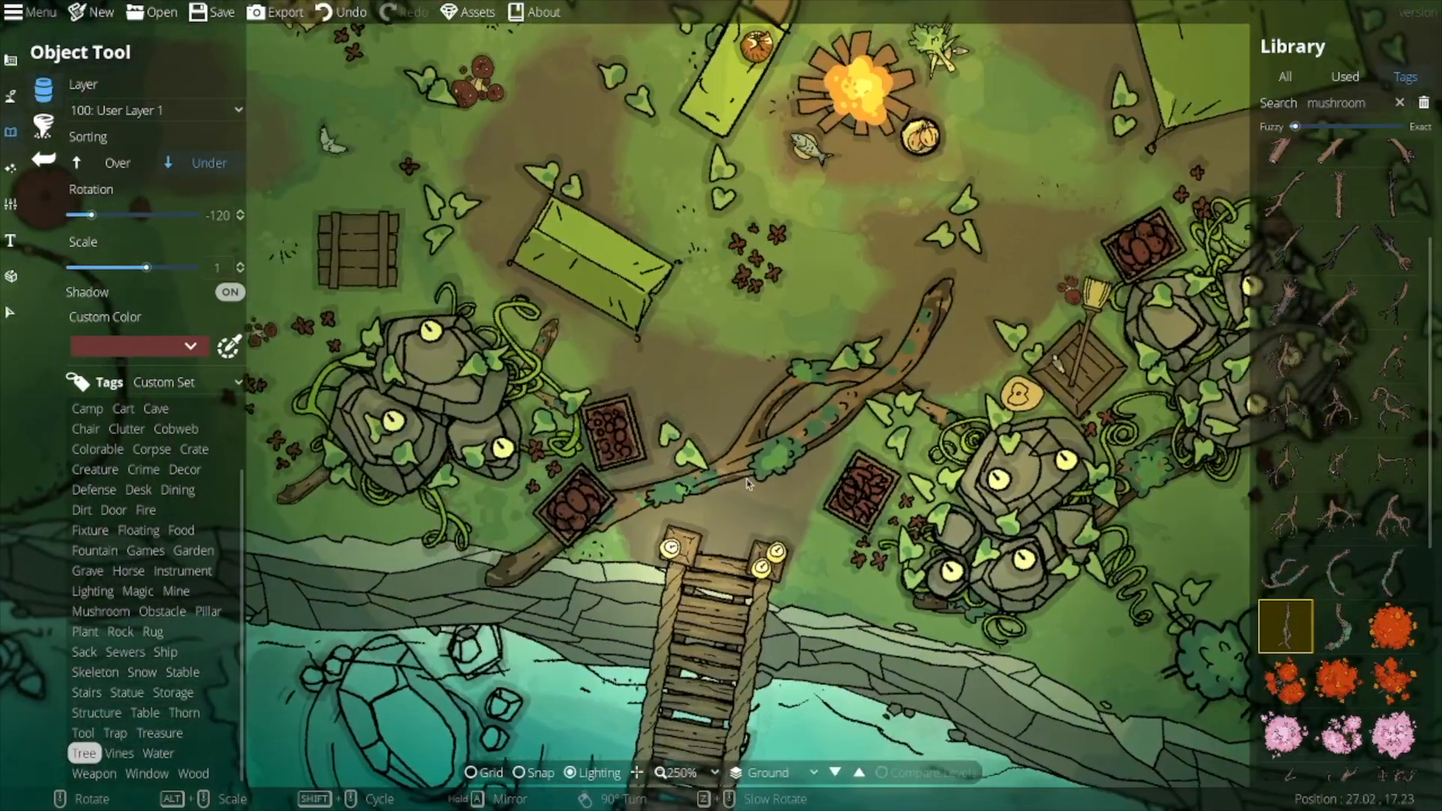
scroll(743, 483, "down", 1)
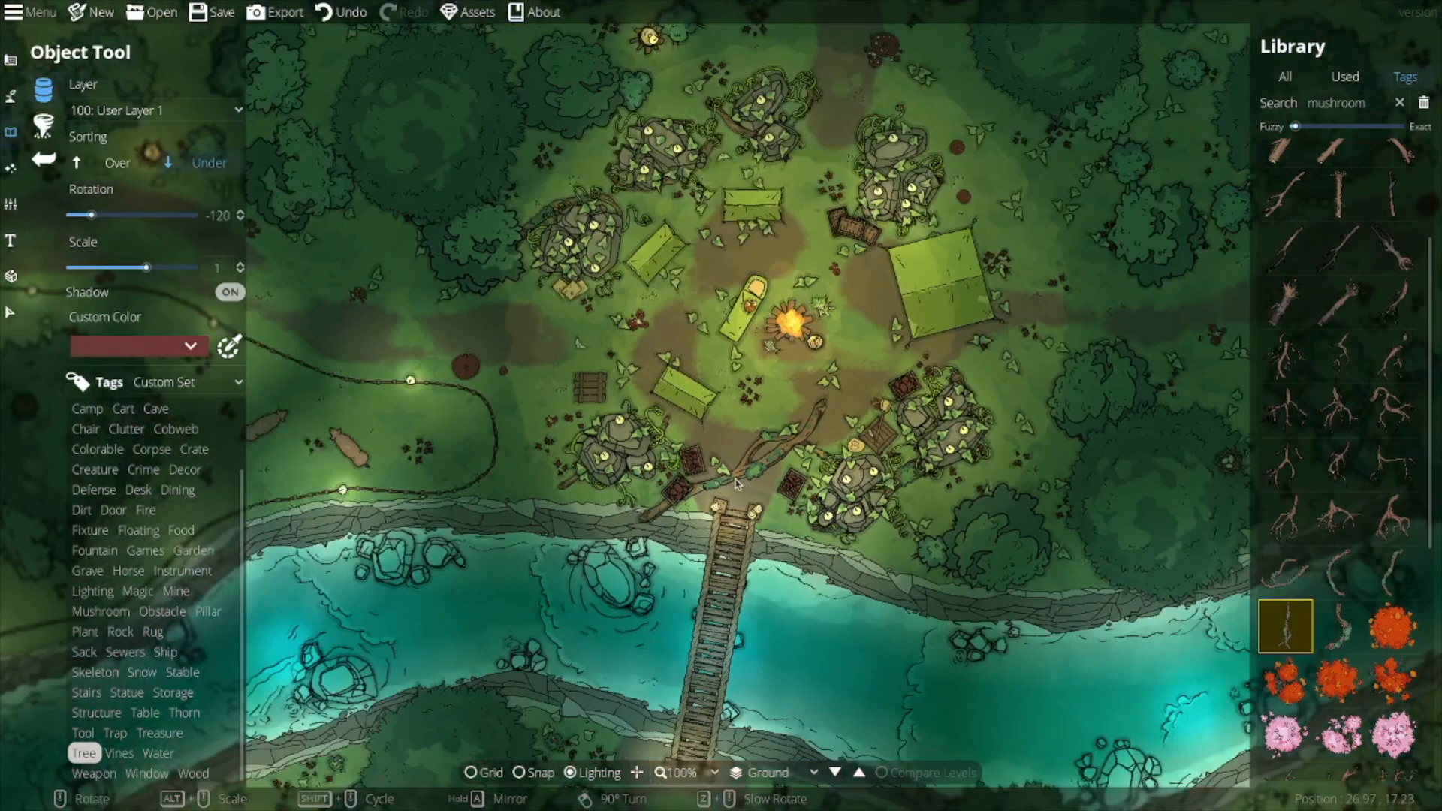
scroll(734, 482, "down", 2)
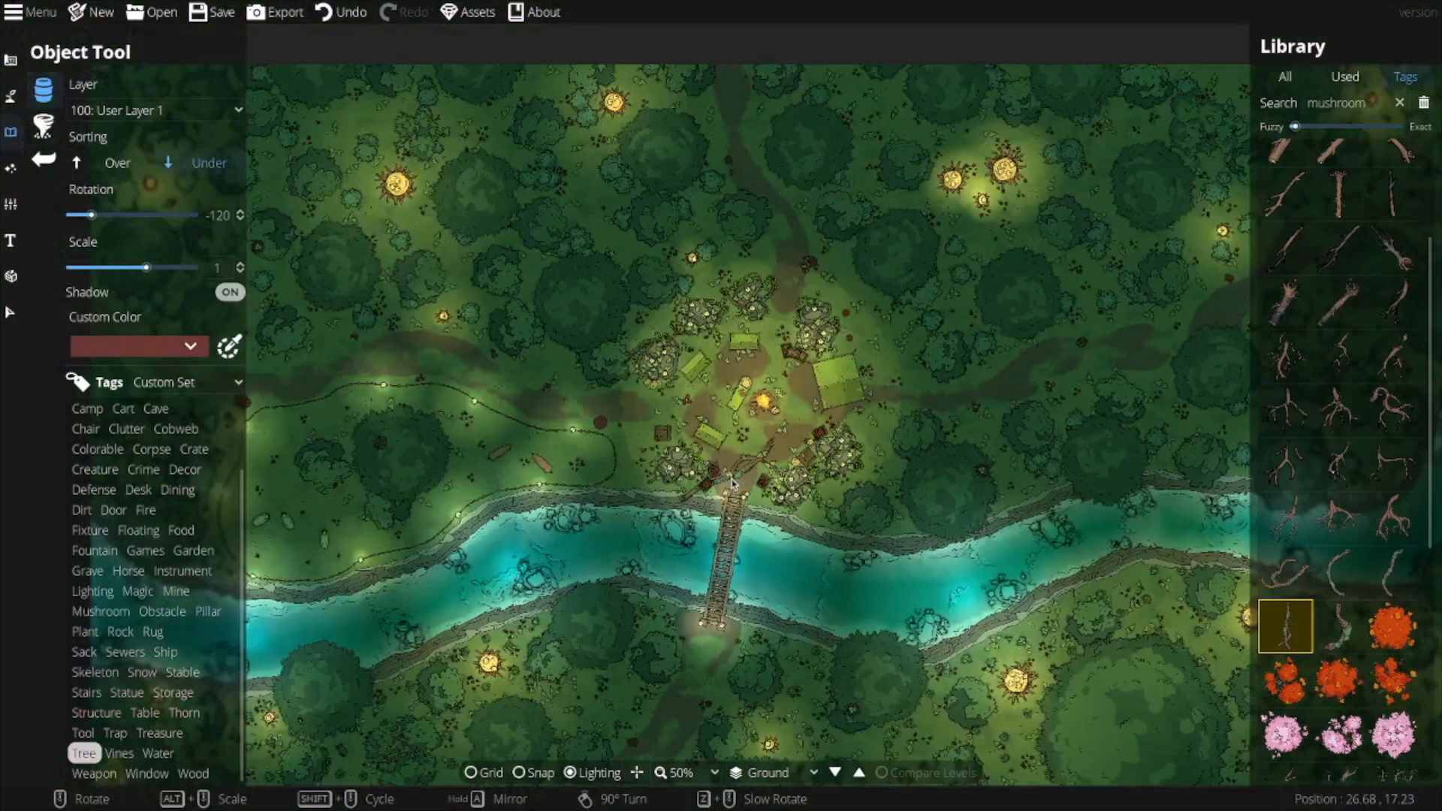
scroll(733, 483, "down", 1)
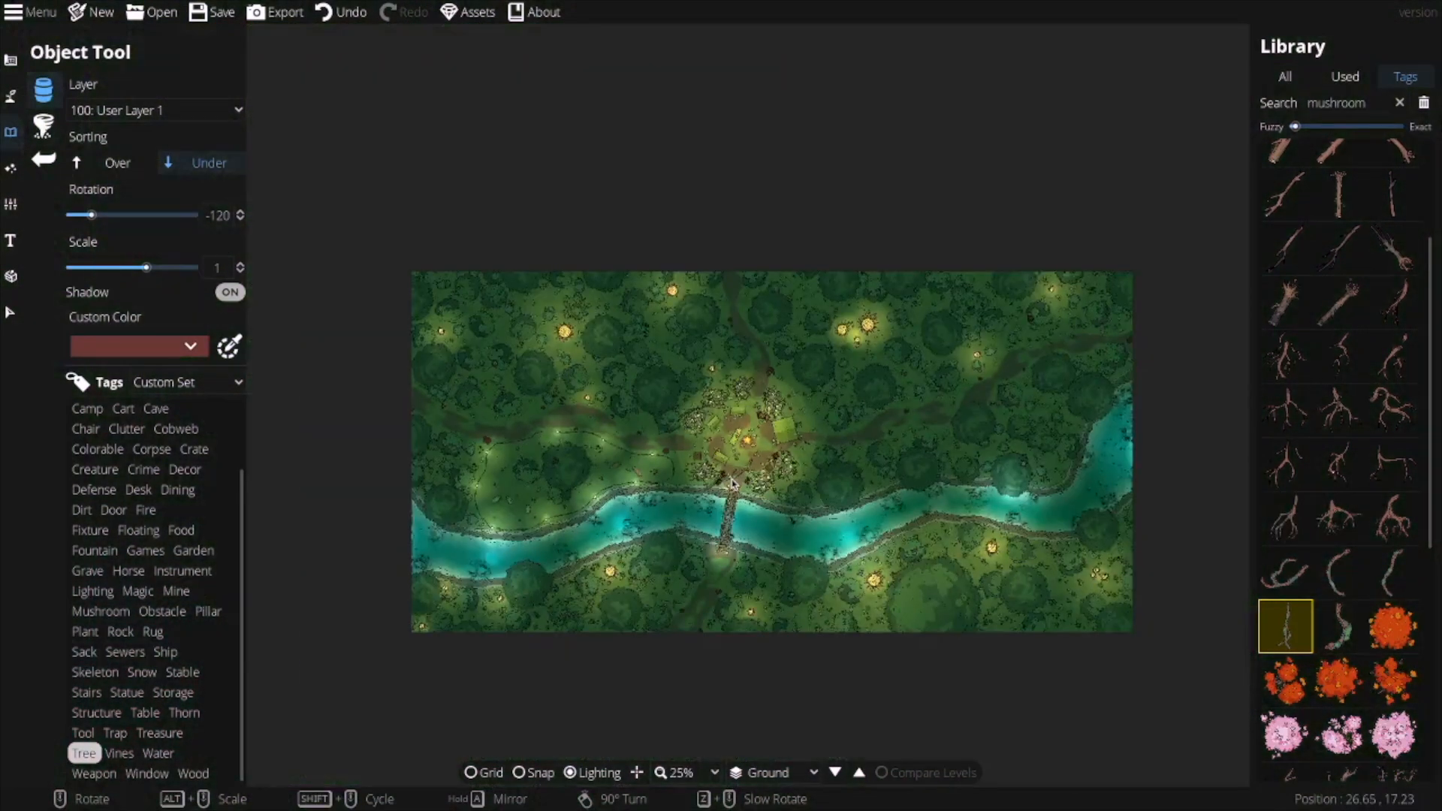